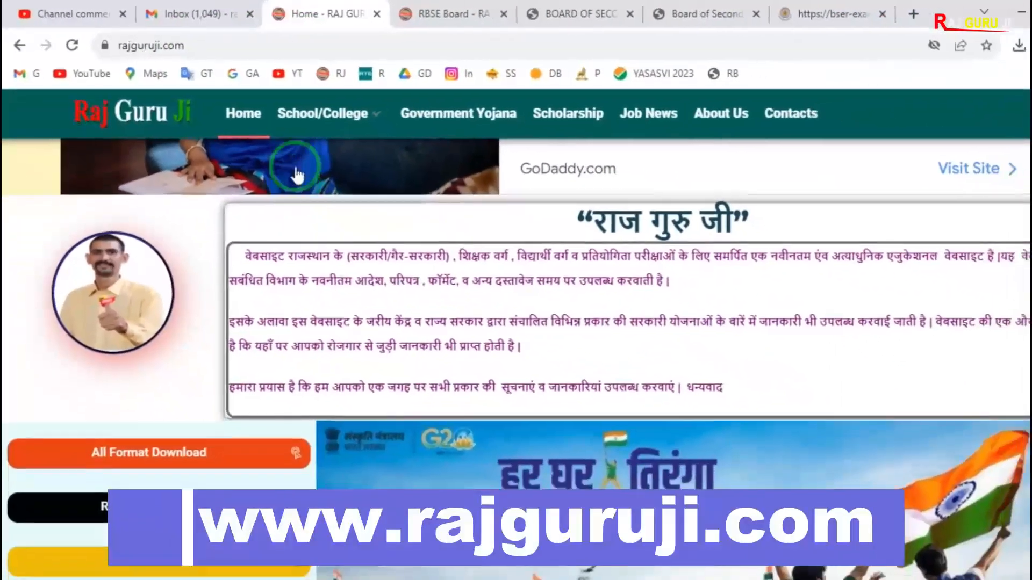
Open the RBSE Board page of the Raj Guru Ji website.
mouse_move(357, 141)
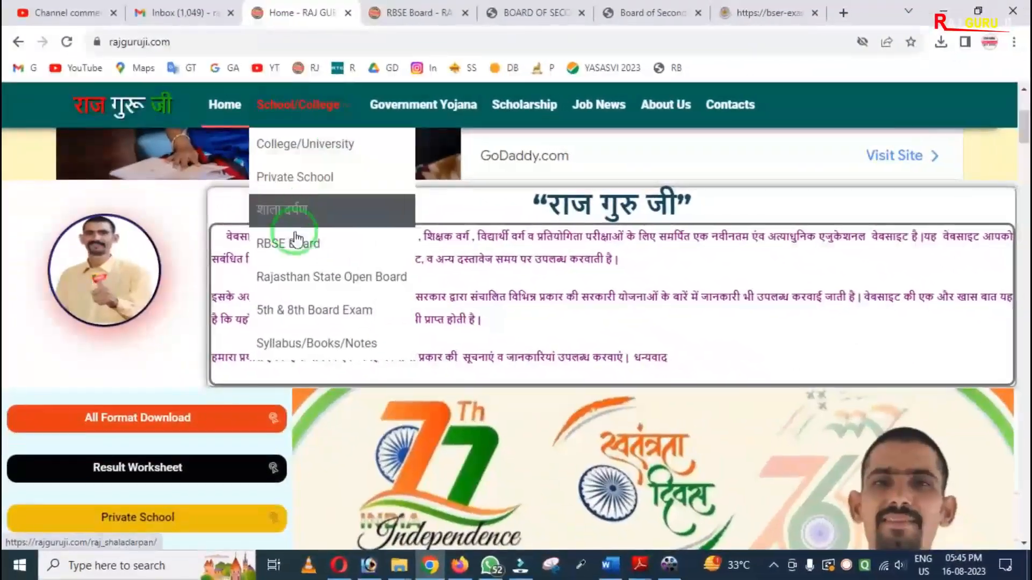
left_click(279, 248)
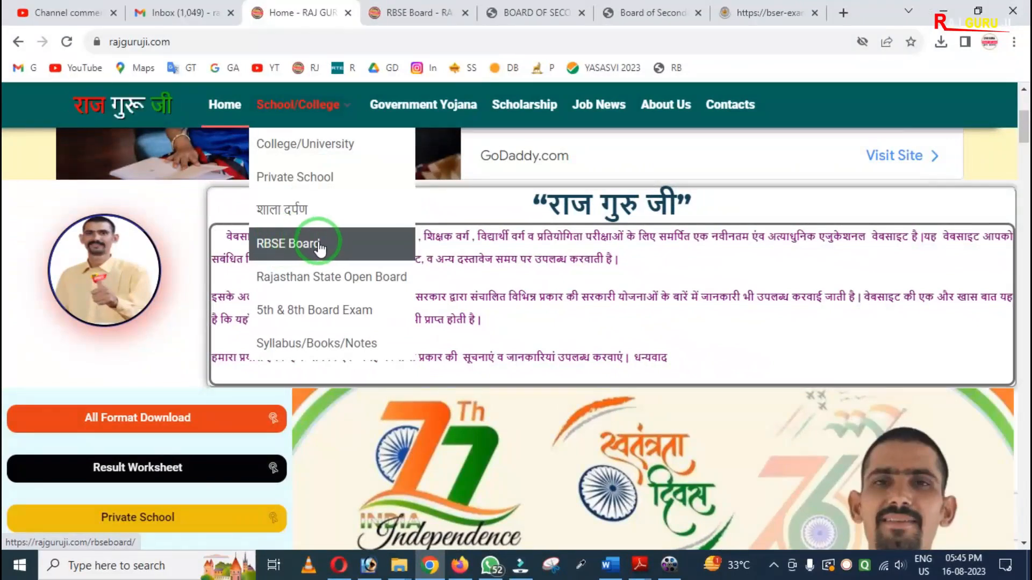
scroll(125, 369, "down", 6)
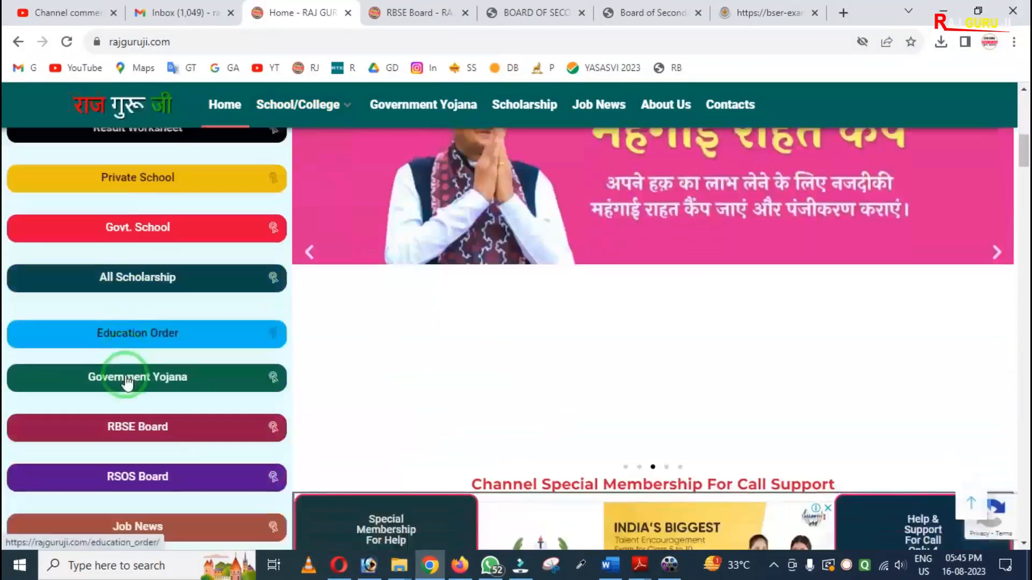
scroll(127, 383, "down", 2)
left_click(230, 302)
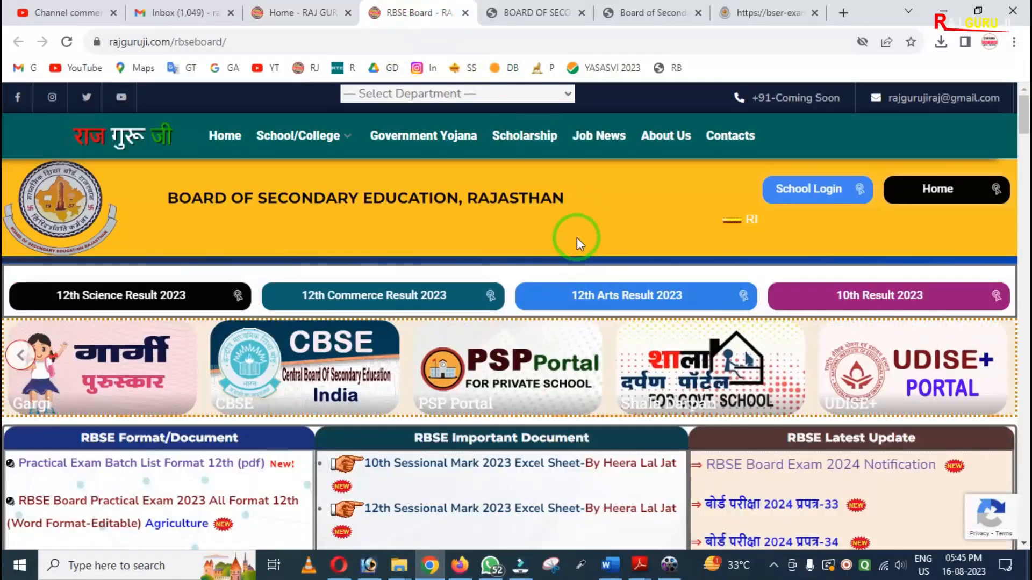
Look through the RBSE Board page and switch via the board's school login page to the signed-in BSER 2024 school dashboard.
scroll(576, 238, "down", 5)
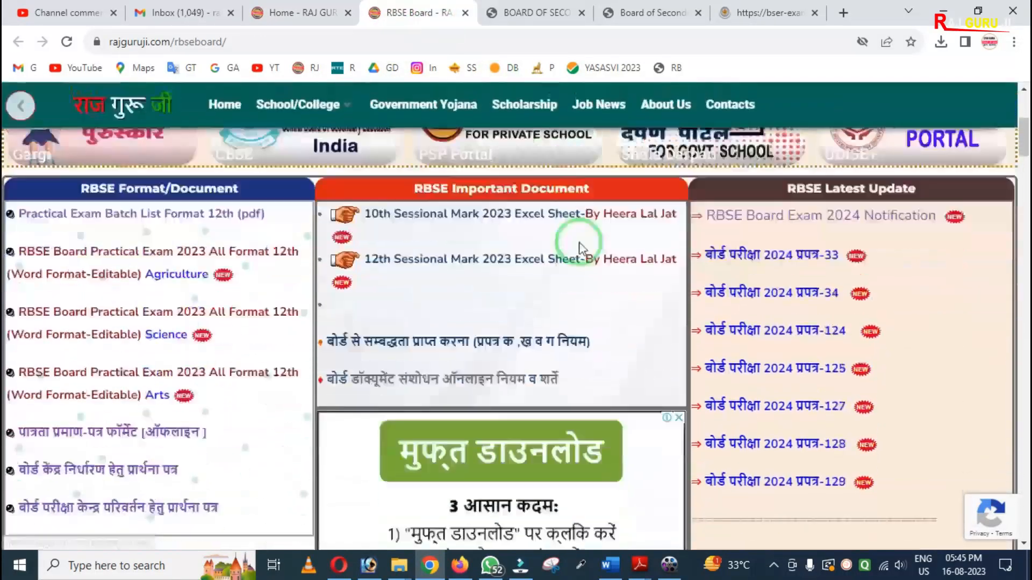
scroll(579, 247, "down", 15)
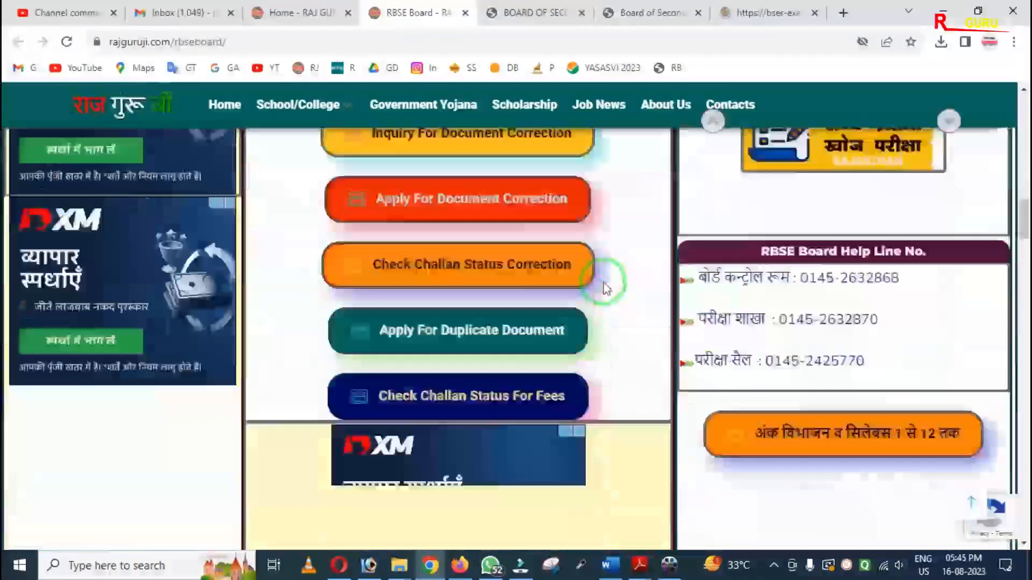
scroll(643, 333, "down", 20)
scroll(645, 344, "up", 20)
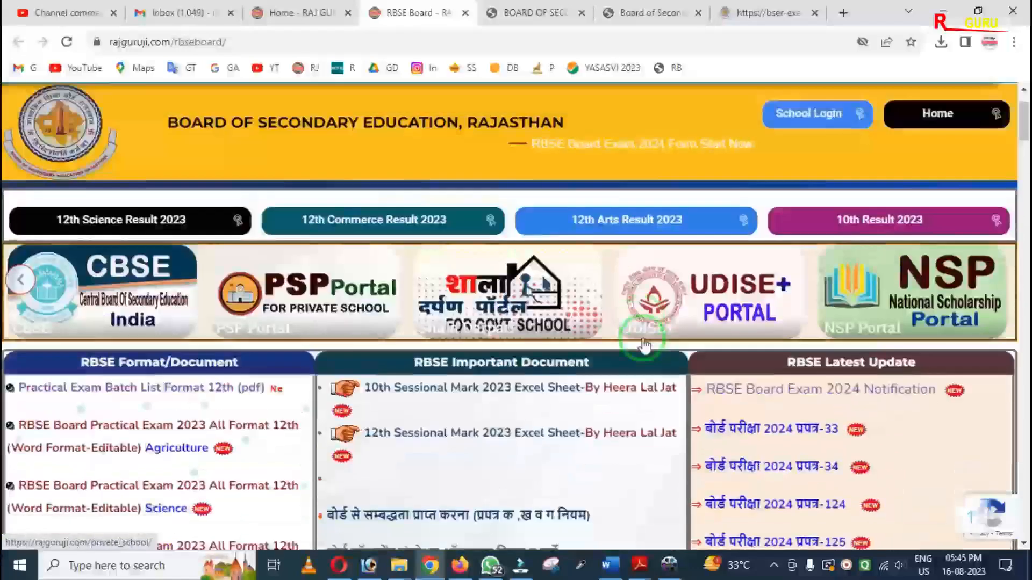
scroll(645, 344, "up", 3)
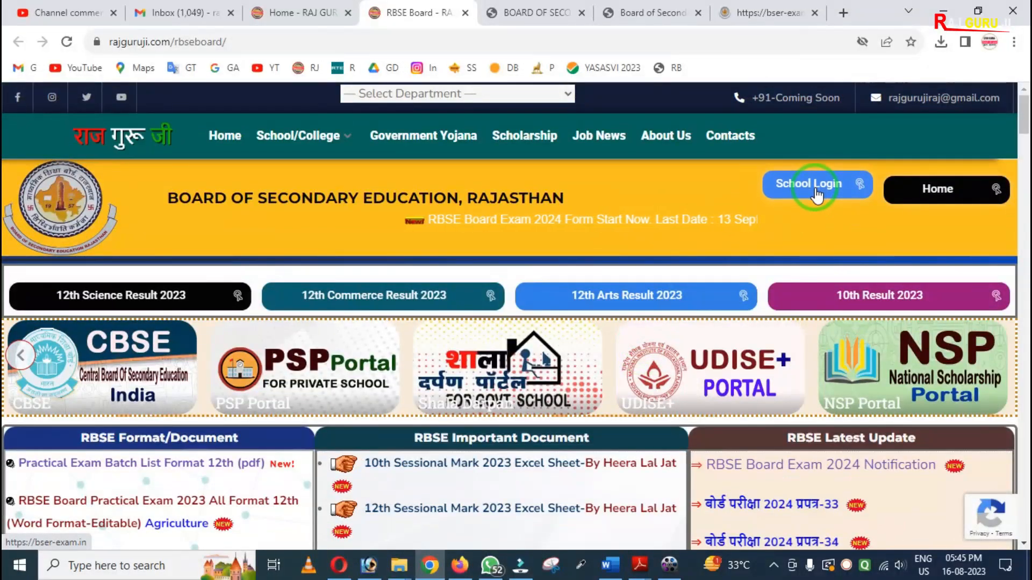
left_click(672, 14)
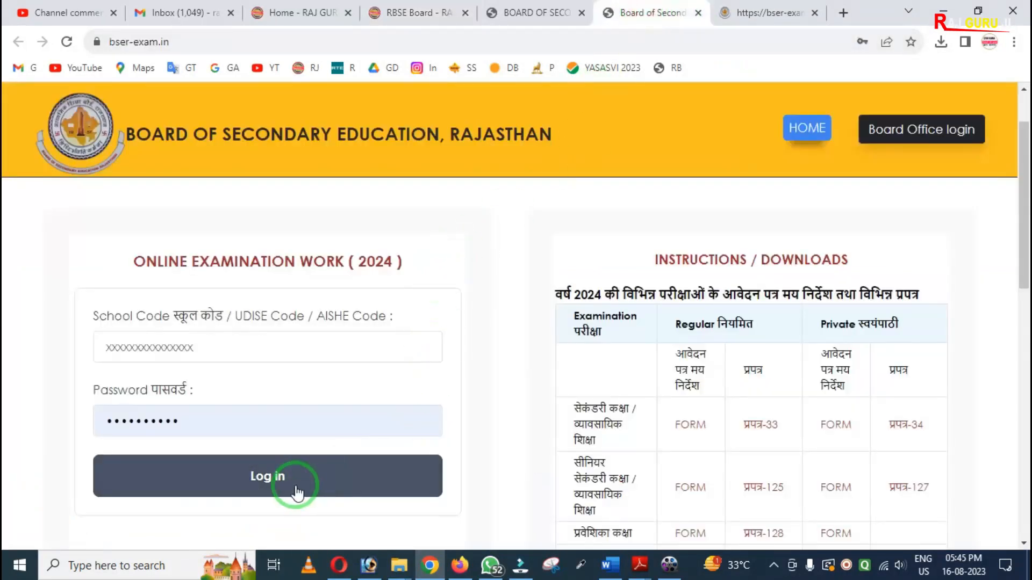
left_click(764, 21)
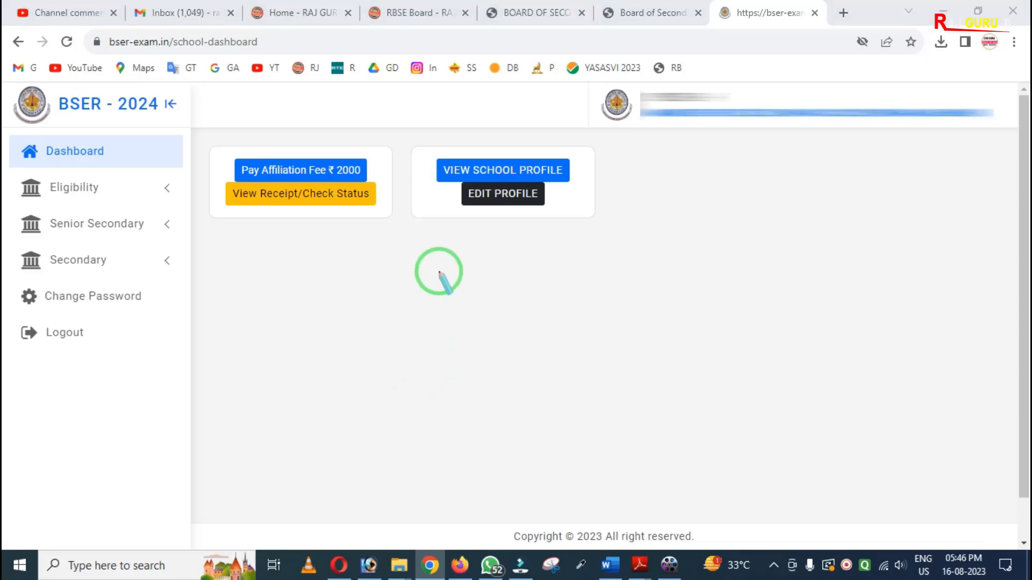
mouse_move(410, 139)
left_mouse_down()
mouse_move(505, 221)
mouse_move(616, 227)
left_mouse_up()
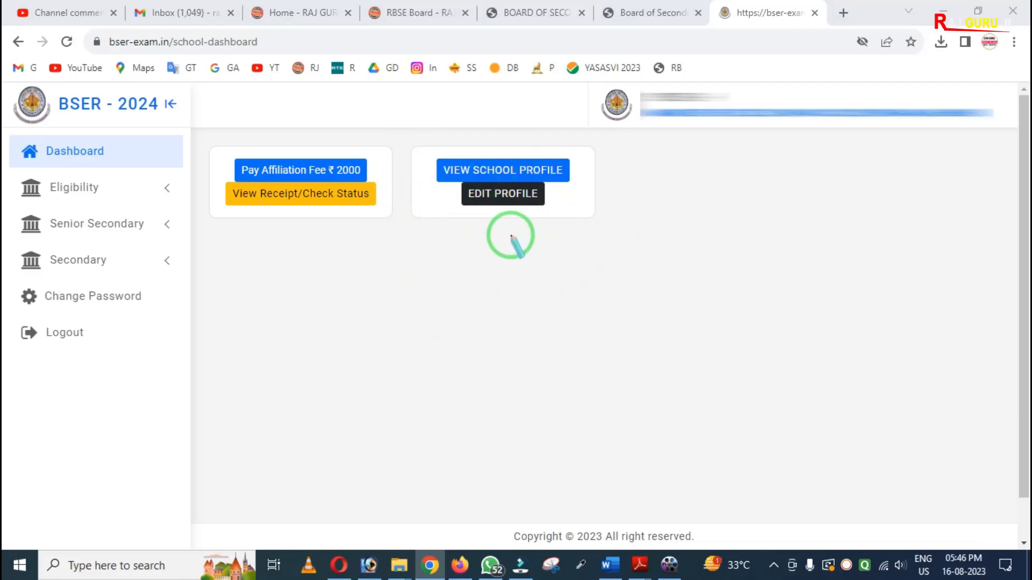
mouse_move(425, 140)
left_mouse_down()
mouse_move(422, 153)
mouse_move(534, 214)
left_mouse_up()
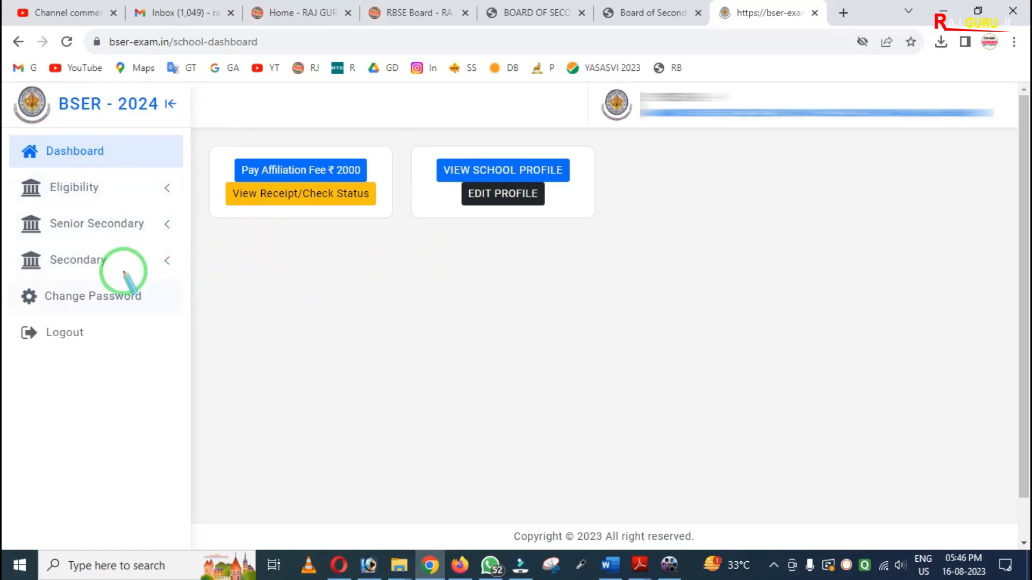
mouse_move(3, 105)
left_mouse_down()
mouse_move(9, 147)
mouse_move(183, 379)
mouse_move(214, 395)
left_mouse_up()
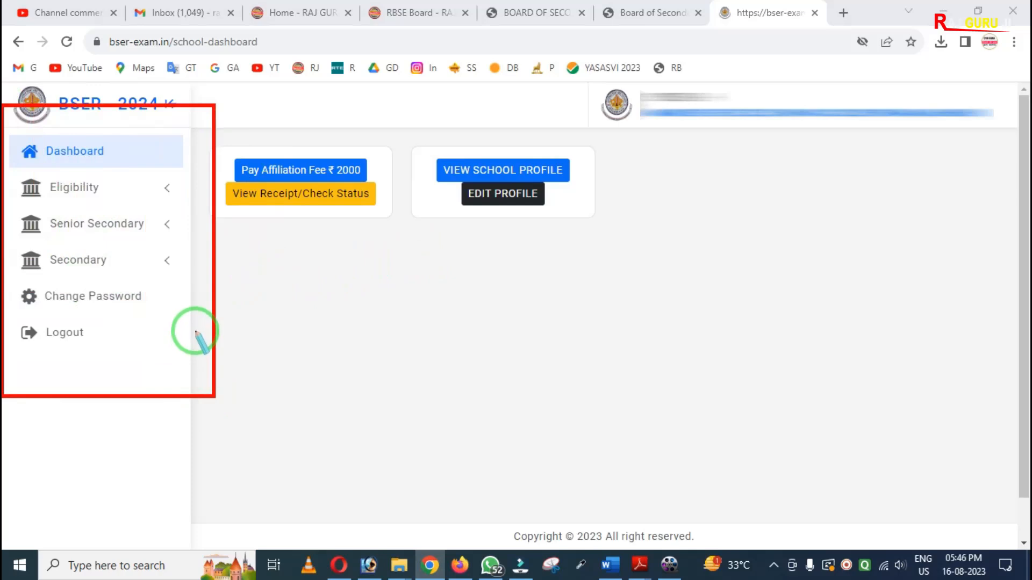
mouse_move(3, 209)
left_mouse_down()
mouse_move(83, 236)
mouse_move(170, 240)
left_mouse_up()
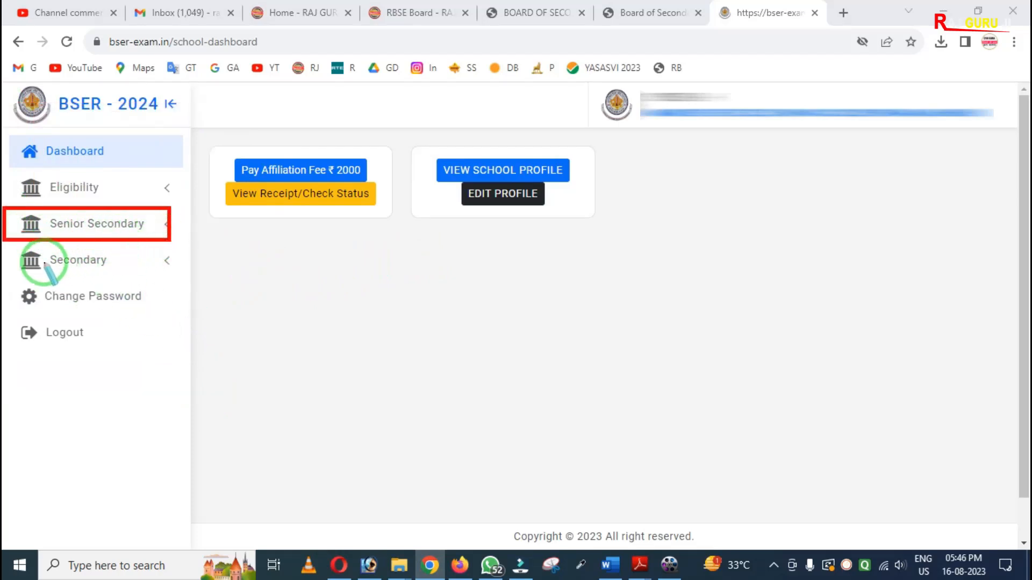
left_click_drag(4, 243, 154, 277)
right_click(186, 277)
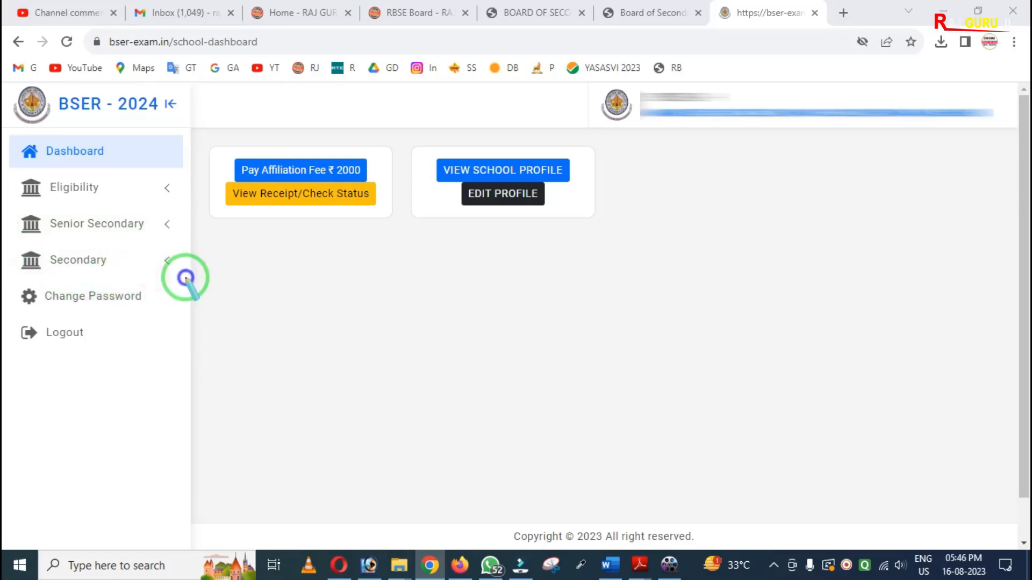
View the Secondary and Senior Secondary options on the school dashboard and open the Secondary ListData page.
left_click(115, 266)
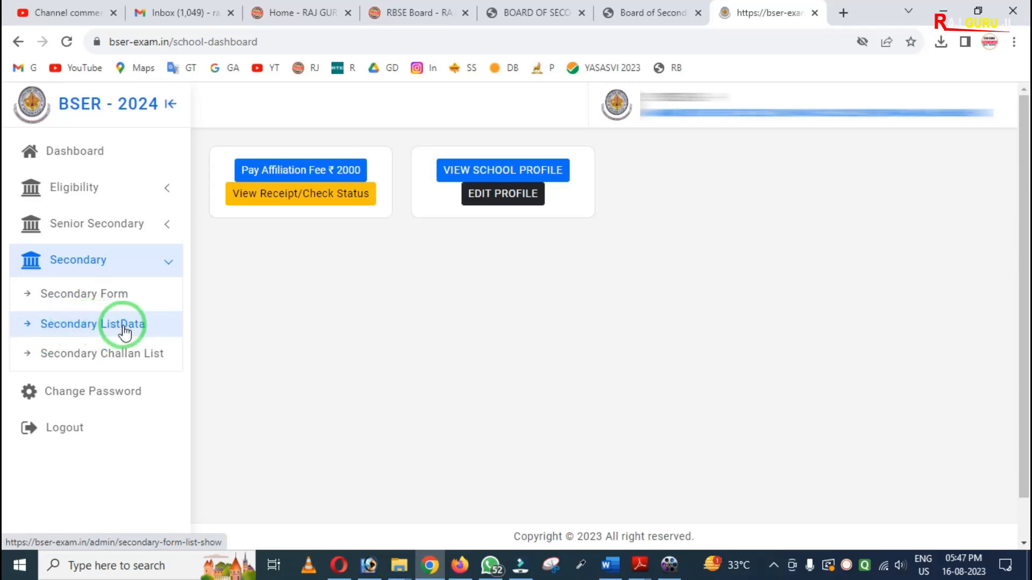
left_click(100, 231)
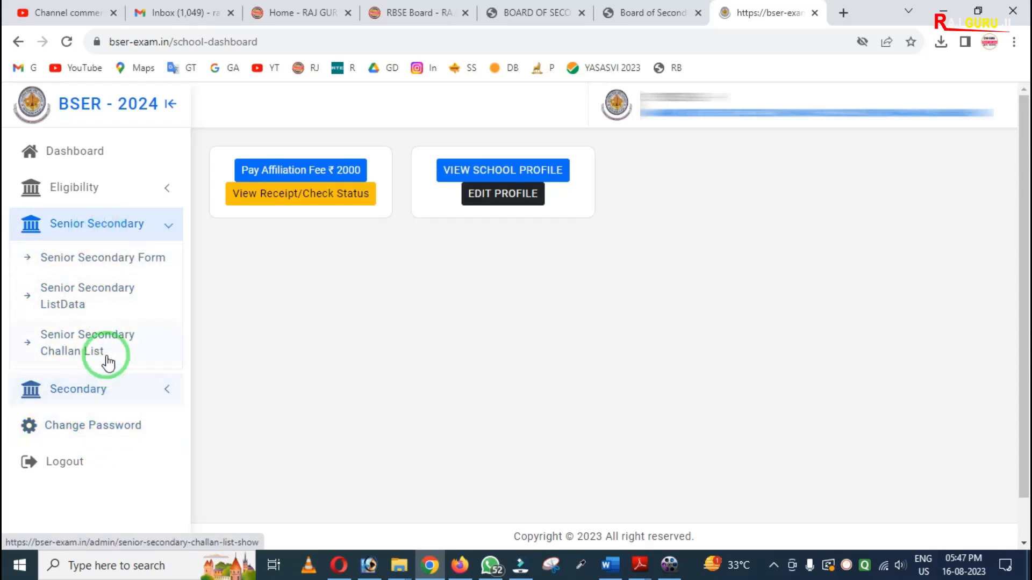
left_click(120, 391)
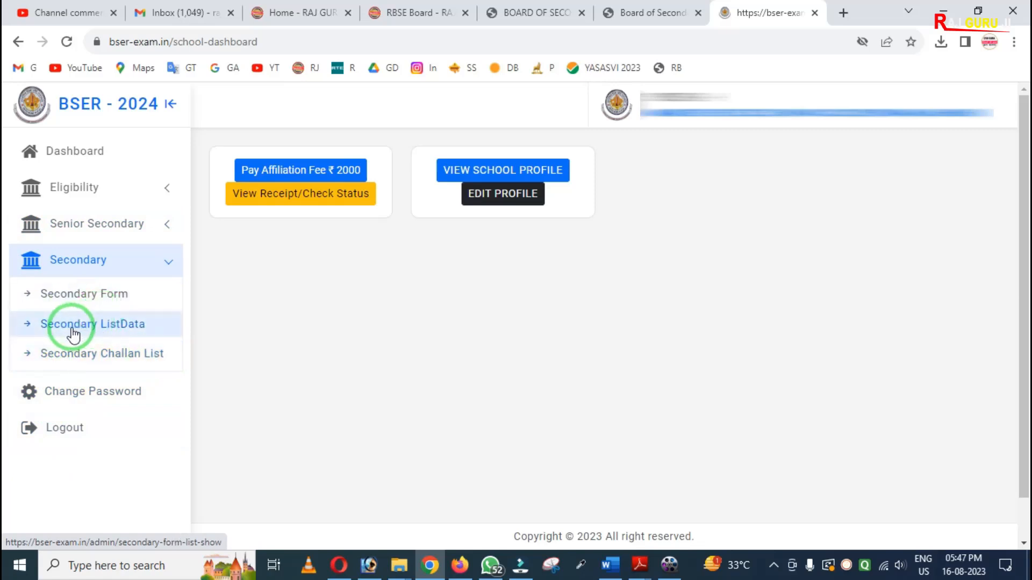
left_click(114, 328)
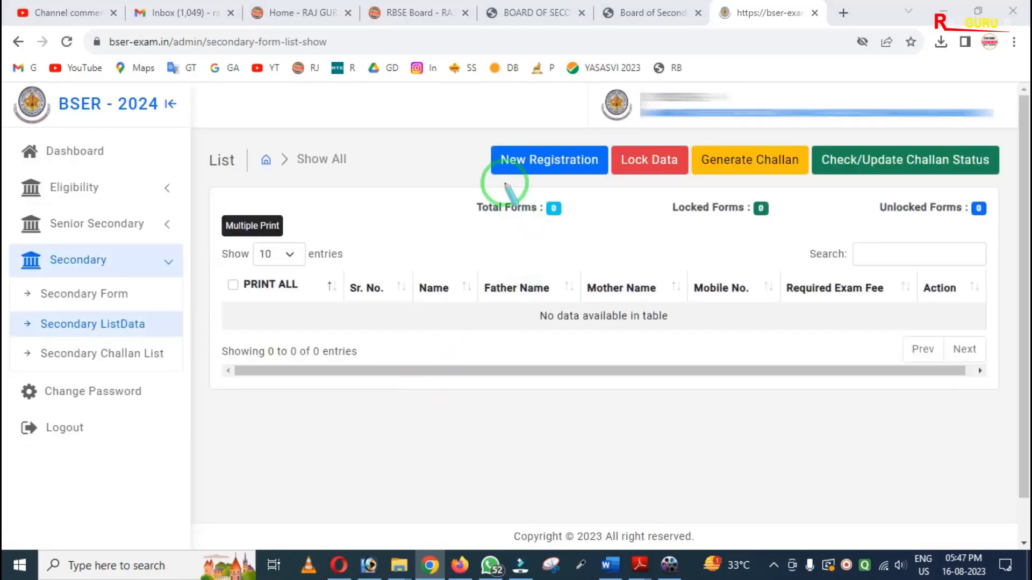
mouse_move(478, 136)
left_mouse_down()
mouse_move(618, 188)
mouse_move(939, 177)
mouse_move(999, 189)
left_mouse_up()
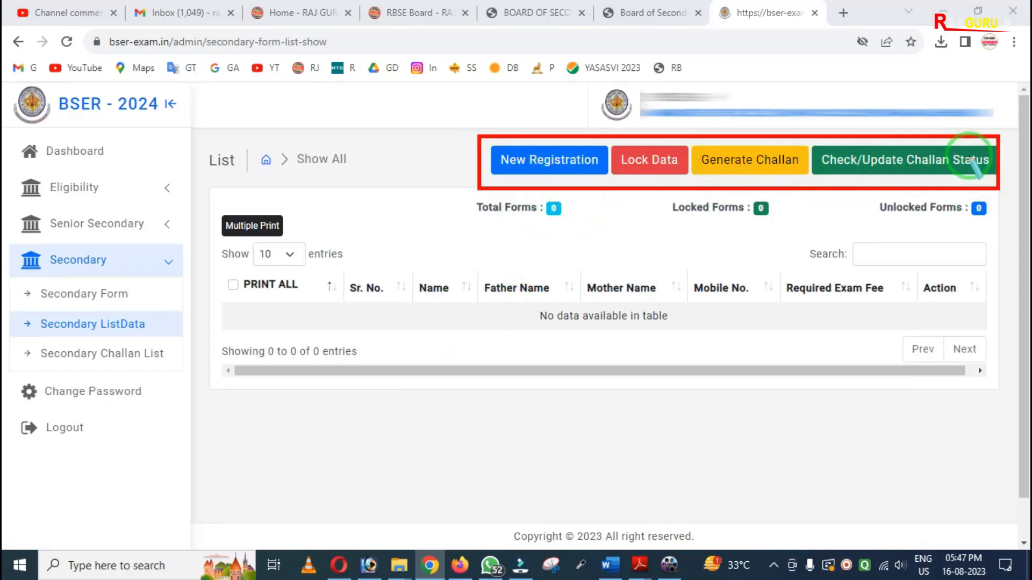
mouse_move(479, 124)
left_mouse_down()
mouse_move(532, 186)
mouse_move(614, 187)
left_mouse_up()
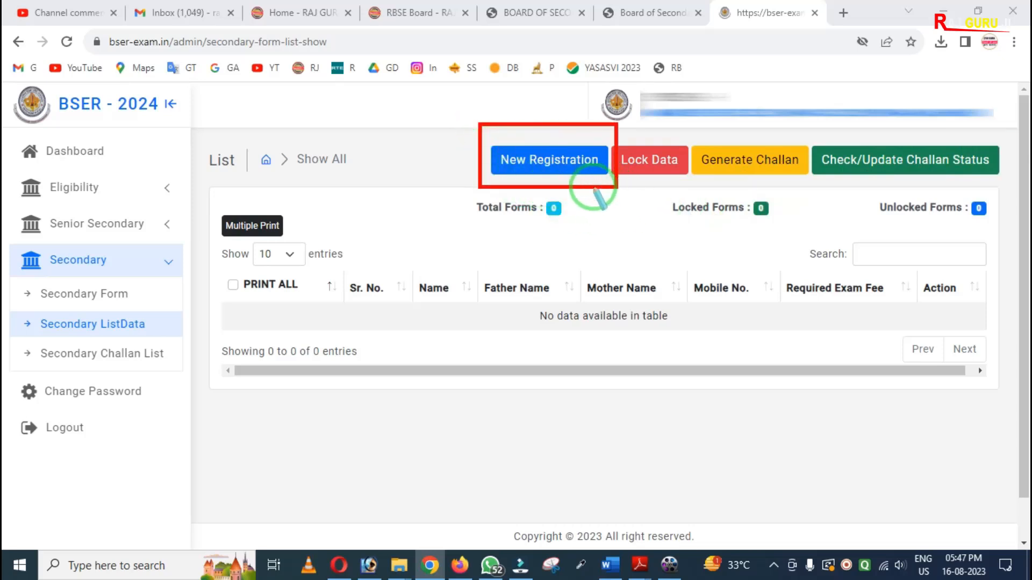
left_click_drag(21, 281, 164, 310)
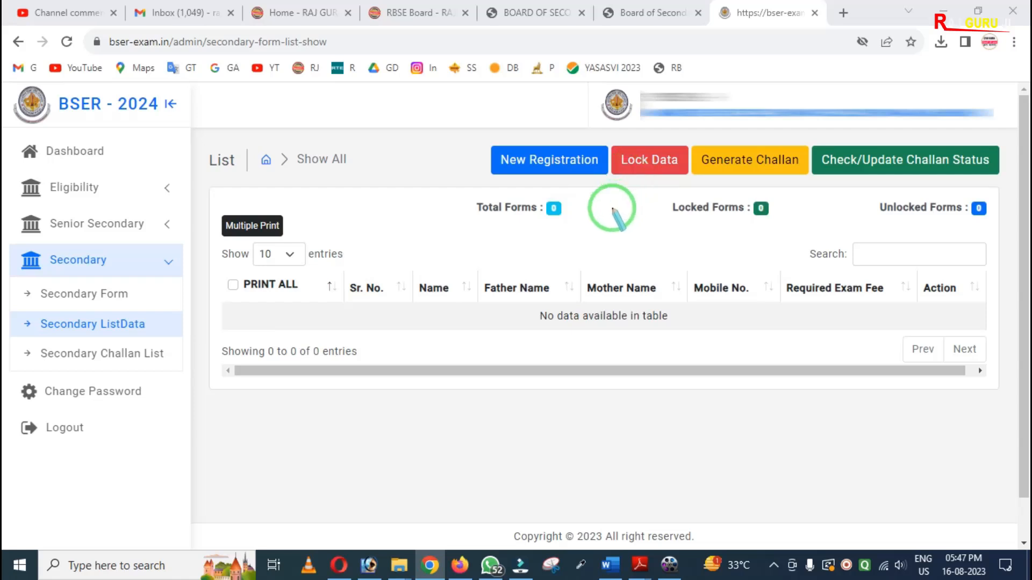
mouse_move(603, 131)
left_mouse_down()
mouse_move(619, 181)
mouse_move(695, 197)
left_mouse_up()
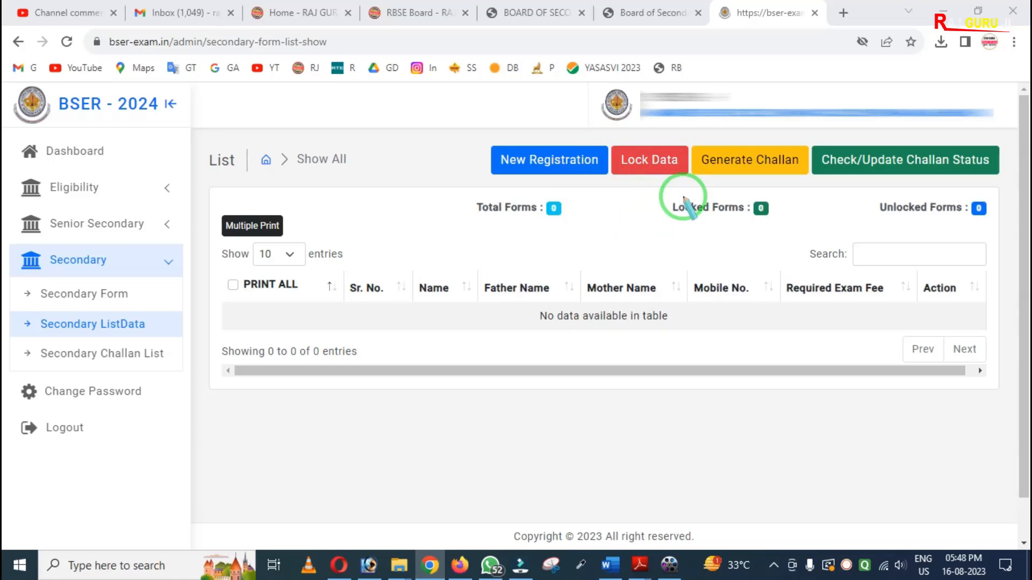
mouse_move(691, 129)
left_mouse_down()
mouse_move(699, 196)
mouse_move(795, 205)
left_mouse_up()
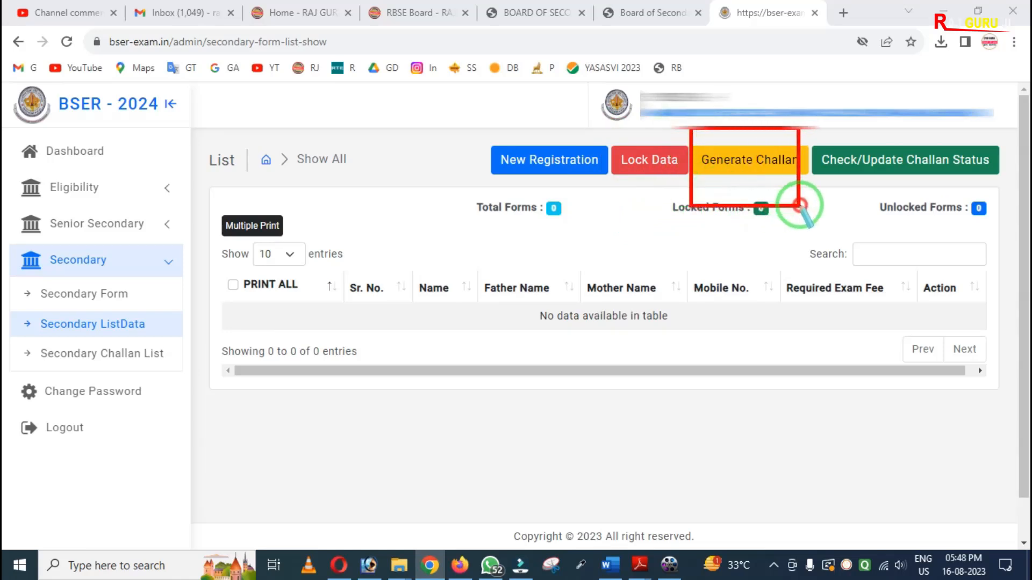
mouse_move(614, 129)
left_mouse_down()
mouse_move(627, 177)
mouse_move(678, 188)
left_mouse_up()
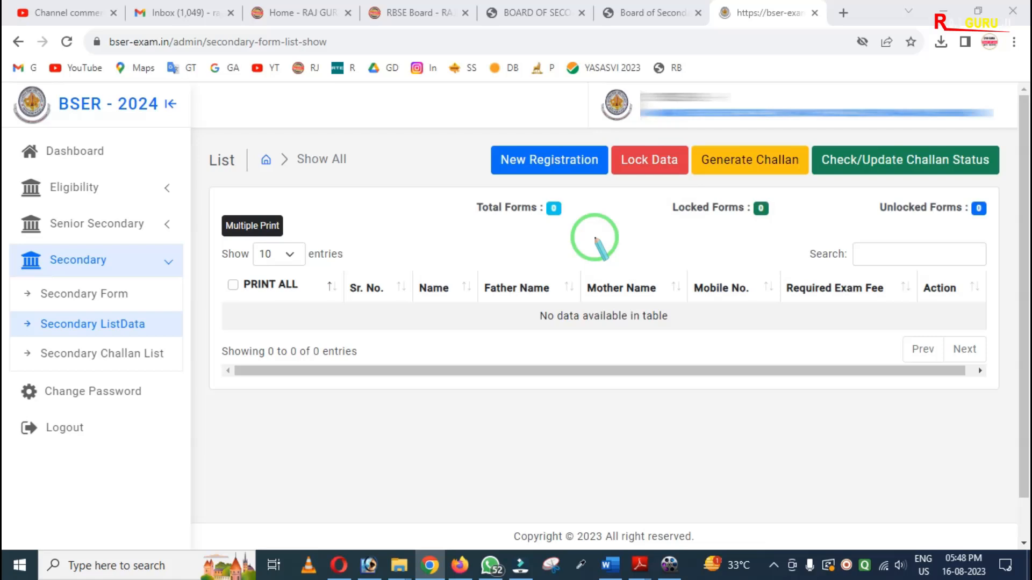
left_click_drag(696, 130, 803, 192)
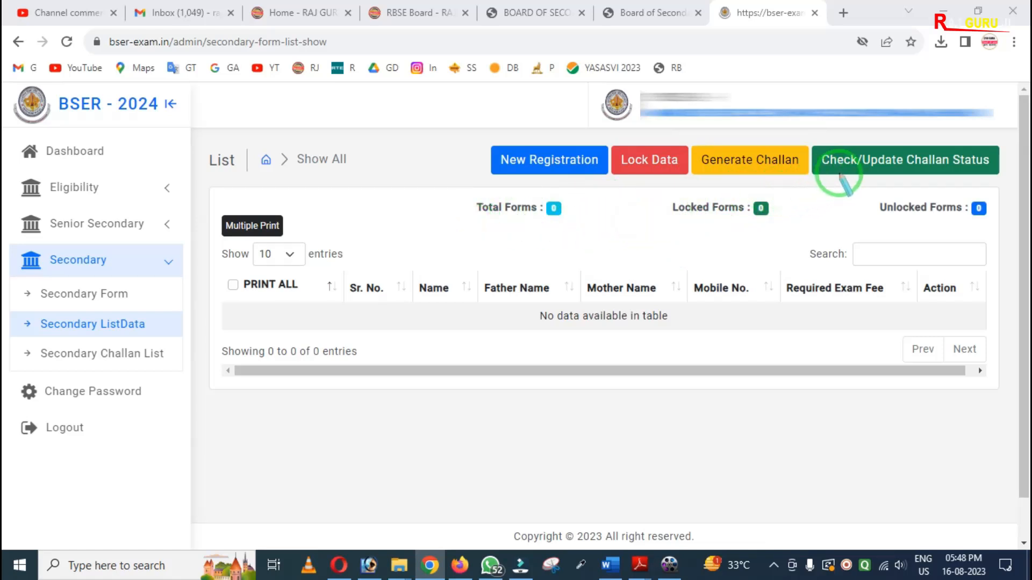
mouse_move(816, 130)
left_mouse_down()
mouse_move(828, 153)
mouse_move(1000, 185)
left_mouse_up()
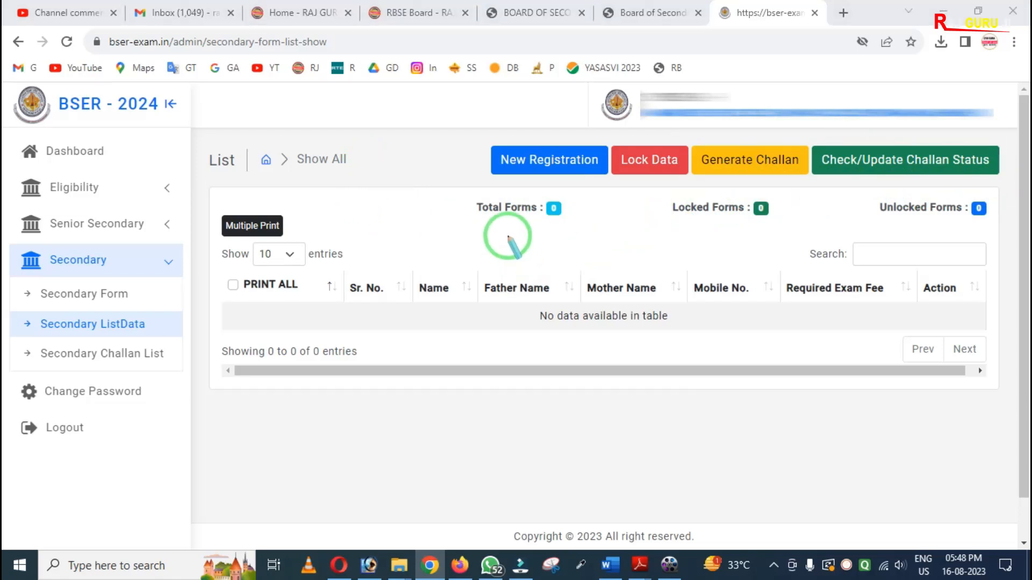
left_click_drag(544, 238, 581, 234)
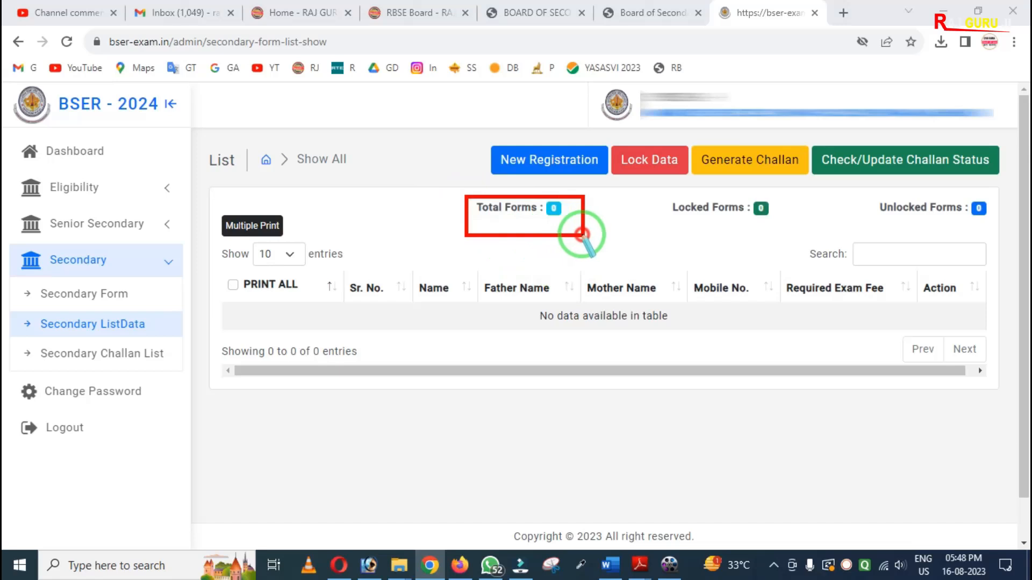
mouse_move(665, 184)
left_mouse_down()
mouse_move(767, 243)
mouse_move(782, 240)
left_mouse_up()
mouse_move(865, 186)
left_mouse_down()
mouse_move(937, 230)
mouse_move(999, 228)
left_mouse_up()
right_click(611, 246)
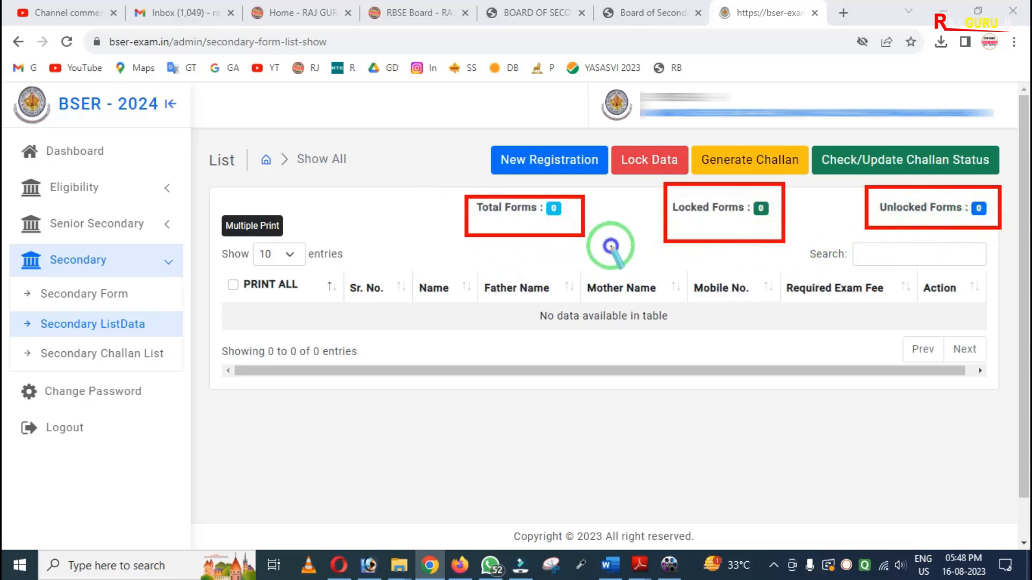
mouse_move(464, 183)
left_mouse_down()
mouse_move(565, 240)
mouse_move(596, 240)
left_mouse_up()
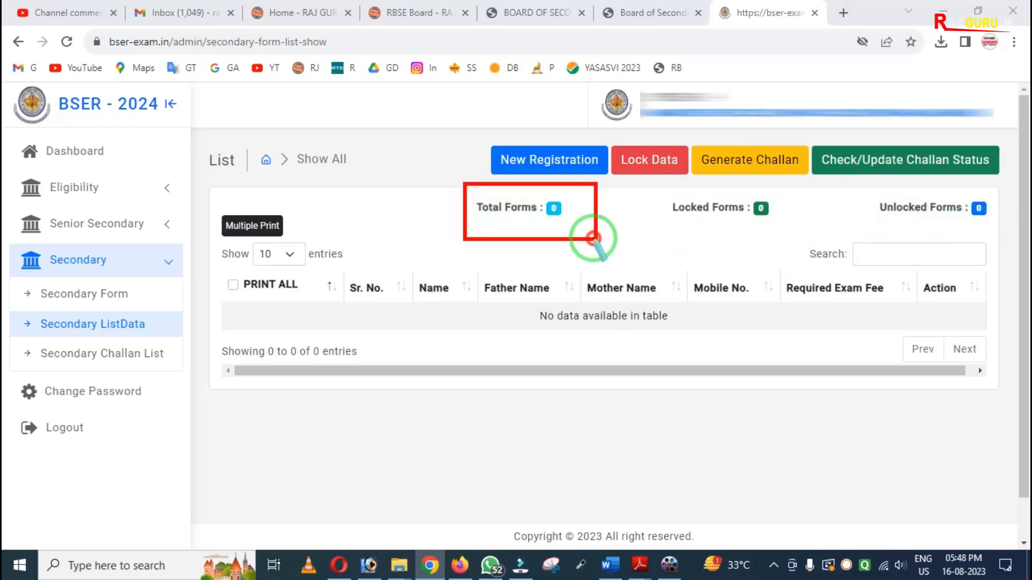
left_click_drag(531, 192, 576, 222)
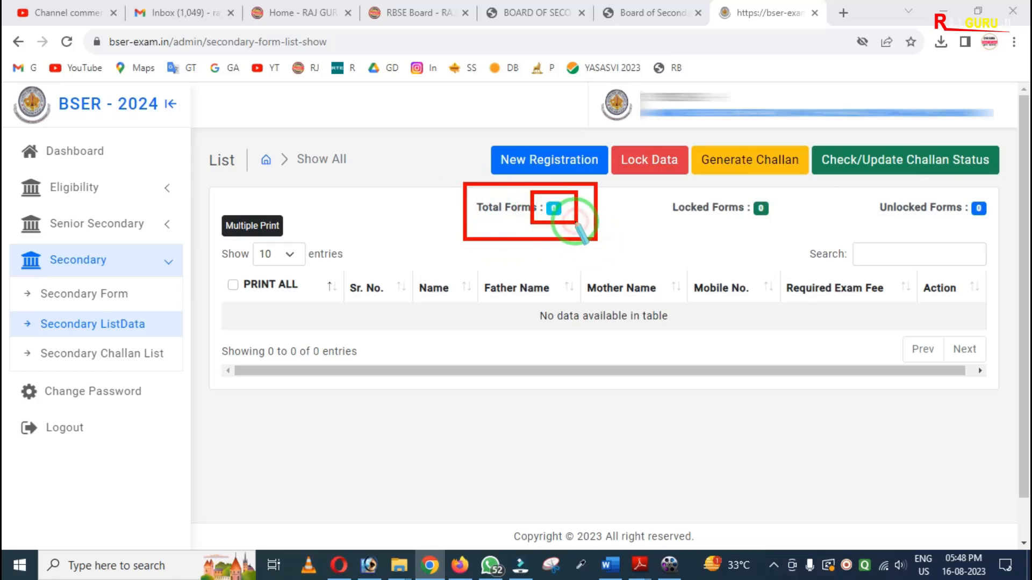
mouse_move(665, 184)
left_mouse_down()
mouse_move(742, 238)
mouse_move(785, 246)
left_mouse_up()
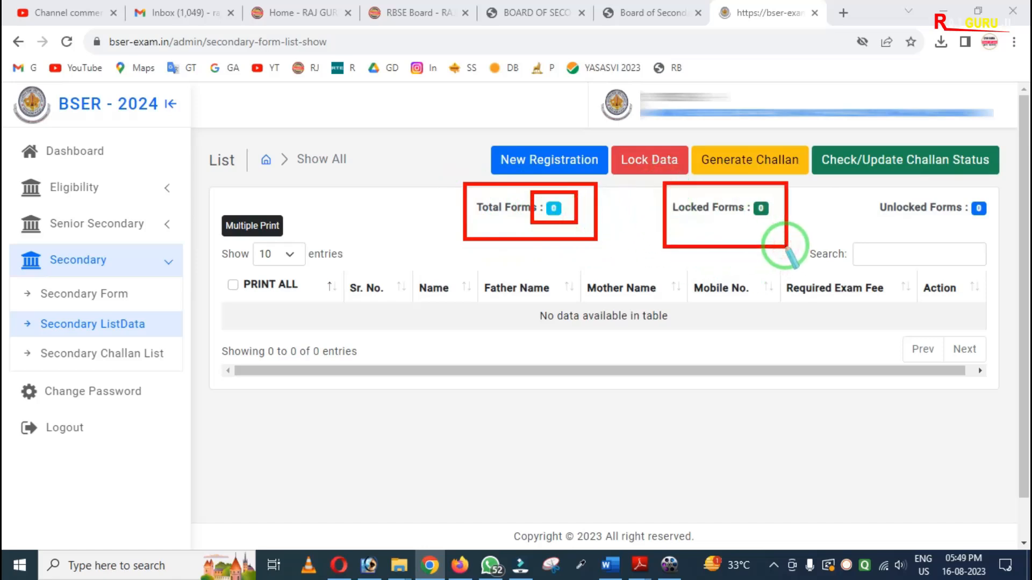
mouse_move(856, 185)
left_mouse_down()
mouse_move(861, 211)
mouse_move(996, 229)
left_mouse_up()
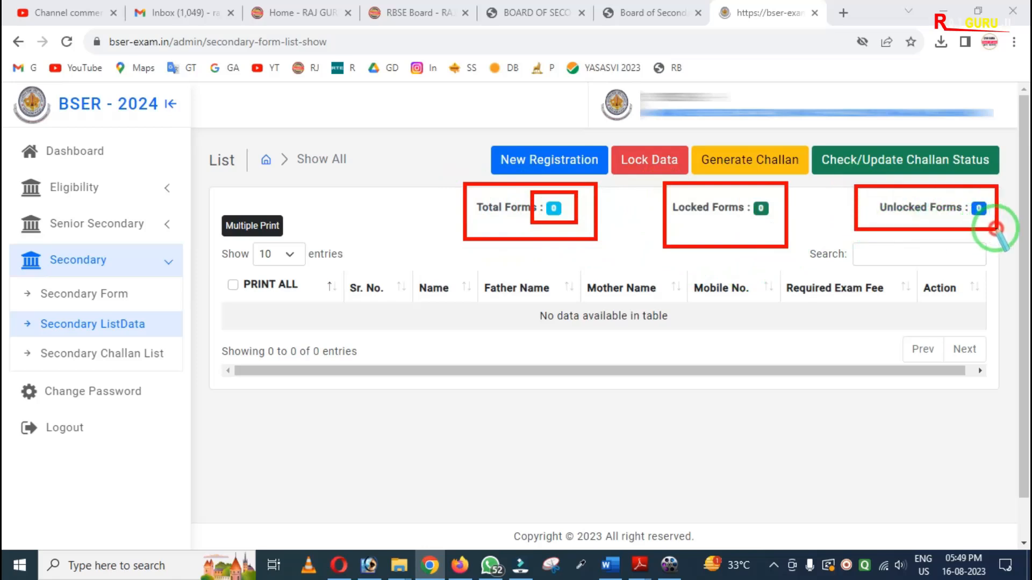
right_click(936, 212)
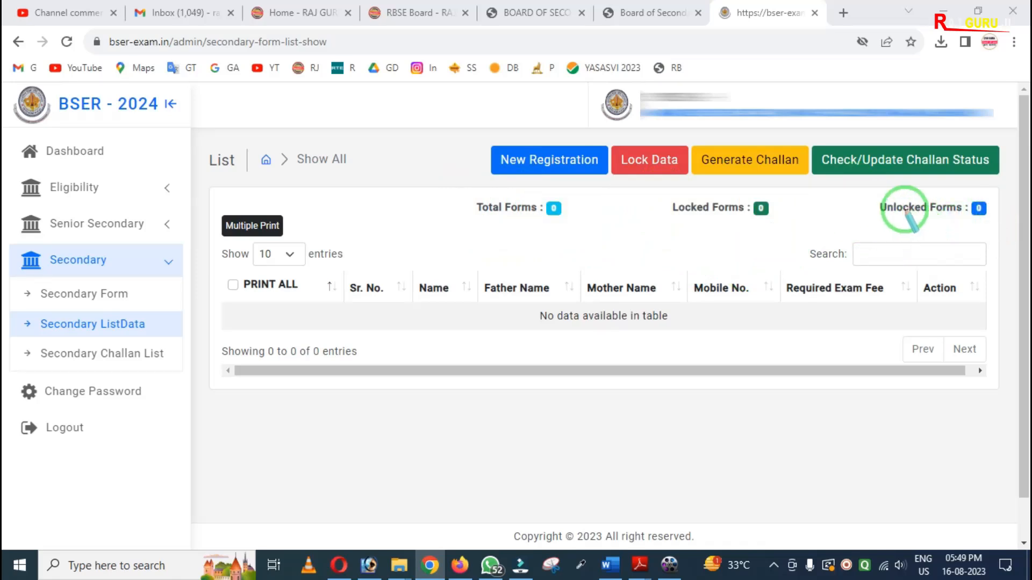
mouse_move(456, 184)
left_mouse_down()
mouse_move(698, 239)
mouse_move(983, 228)
left_mouse_up()
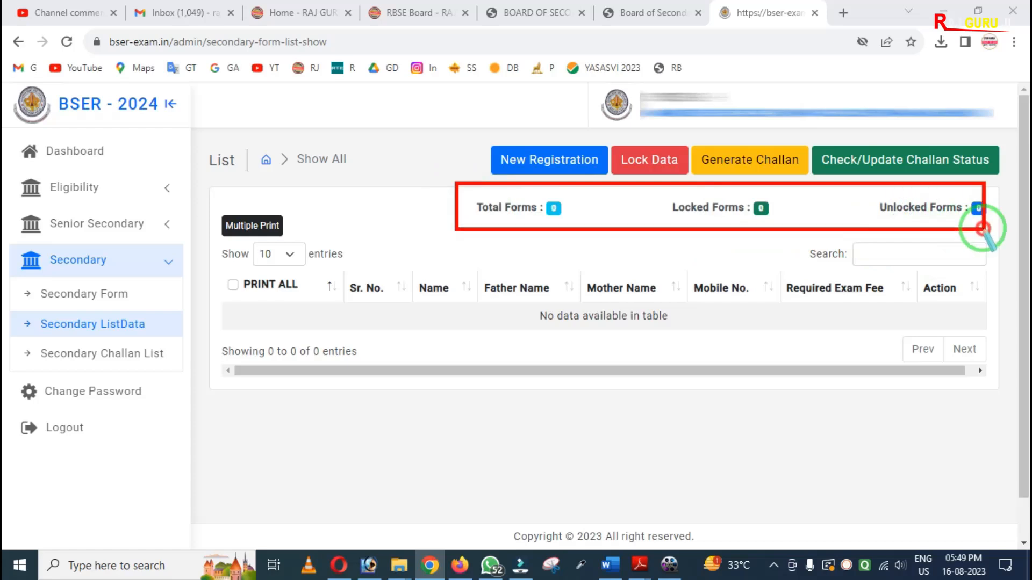
Open a new registration form from the Secondary list page.
right_click(428, 249)
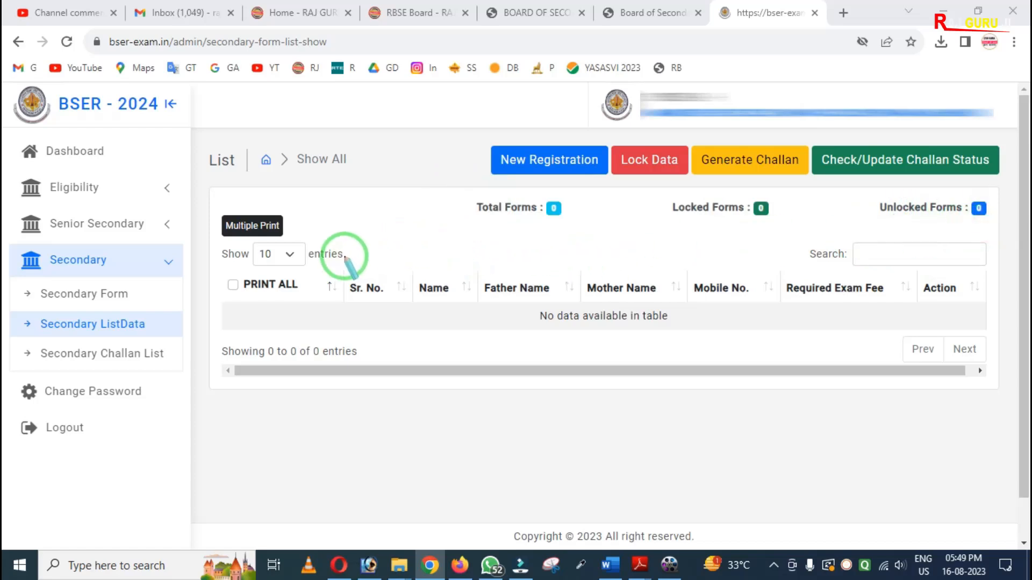
left_click(544, 171)
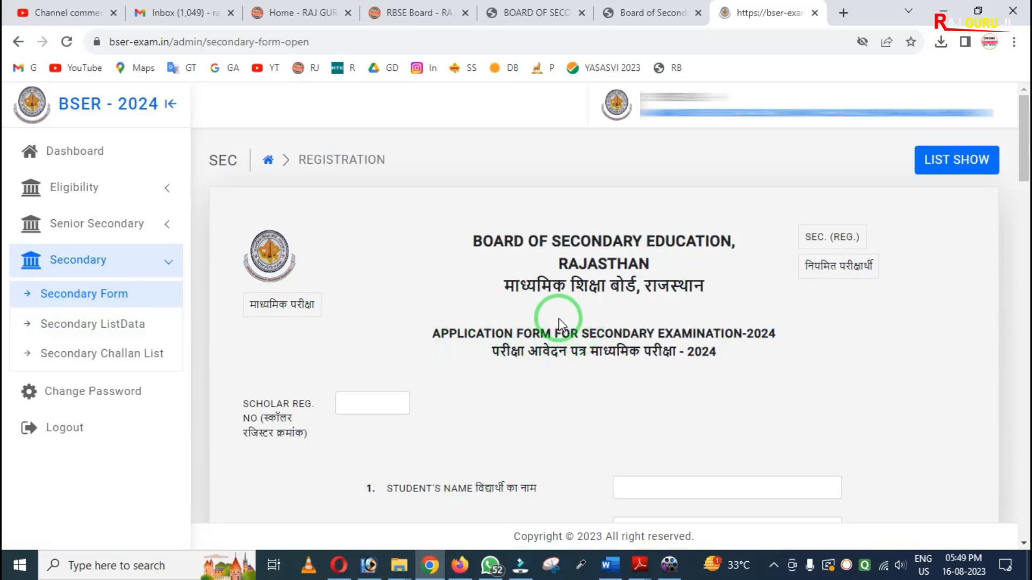
Examine the Secondary application form's heading, scholar register number, student and parent name fields, and date of birth fields.
key("ctrl+2")
mouse_move(787, 219)
left_mouse_down()
mouse_move(877, 272)
mouse_move(882, 293)
mouse_move(884, 258)
left_mouse_up()
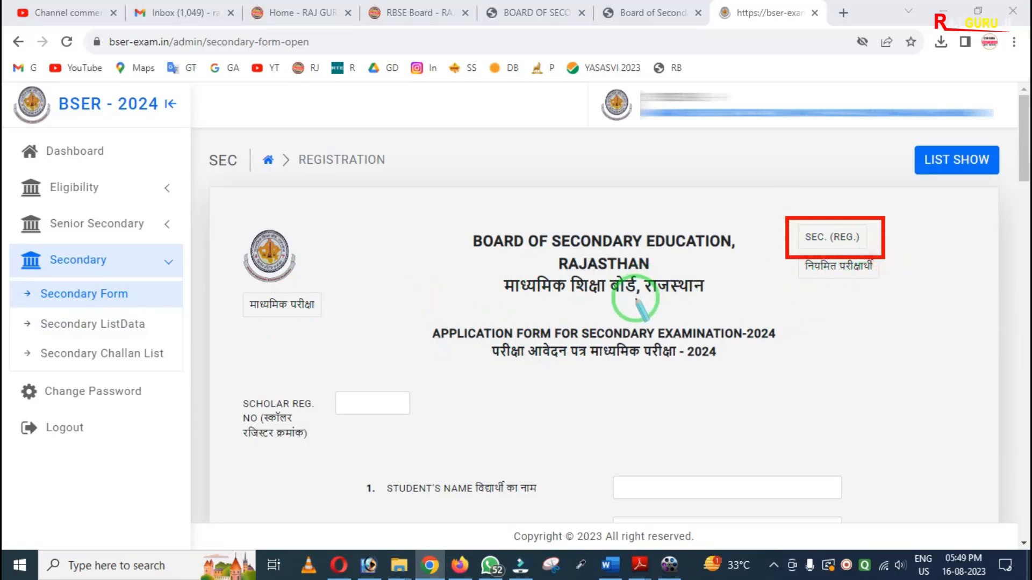
key("e")
mouse_move(296, 372)
left_mouse_down()
mouse_move(310, 414)
mouse_move(445, 432)
left_mouse_up()
right_click(411, 430)
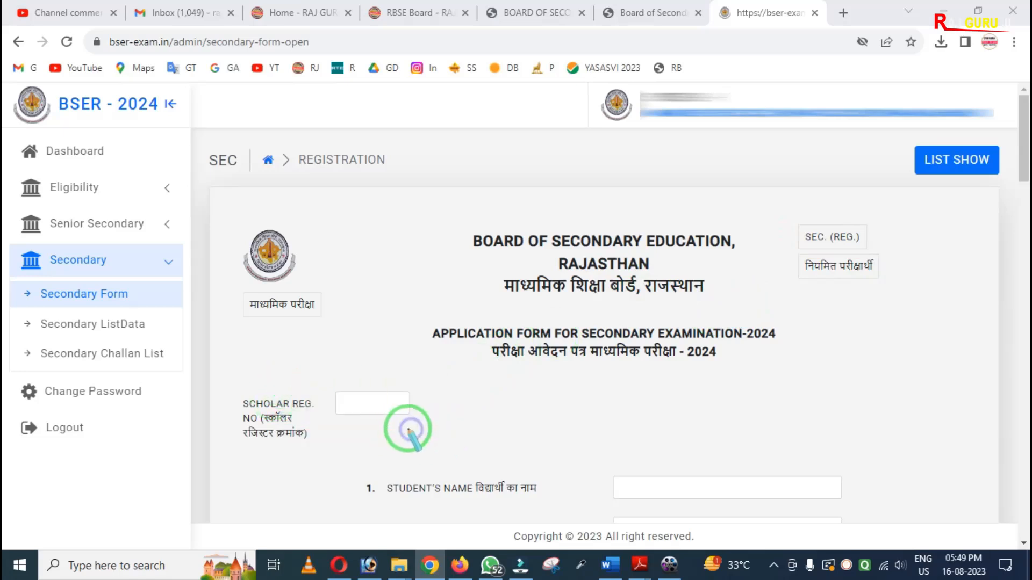
scroll(544, 376, "down", 5)
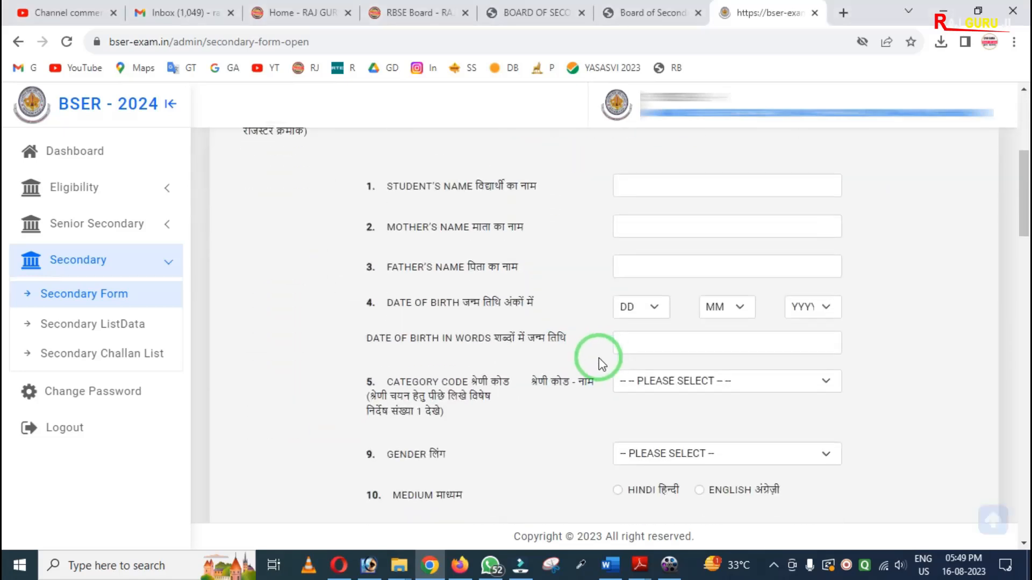
mouse_move(344, 156)
left_mouse_down()
mouse_move(523, 244)
mouse_move(811, 295)
mouse_move(905, 290)
left_mouse_up()
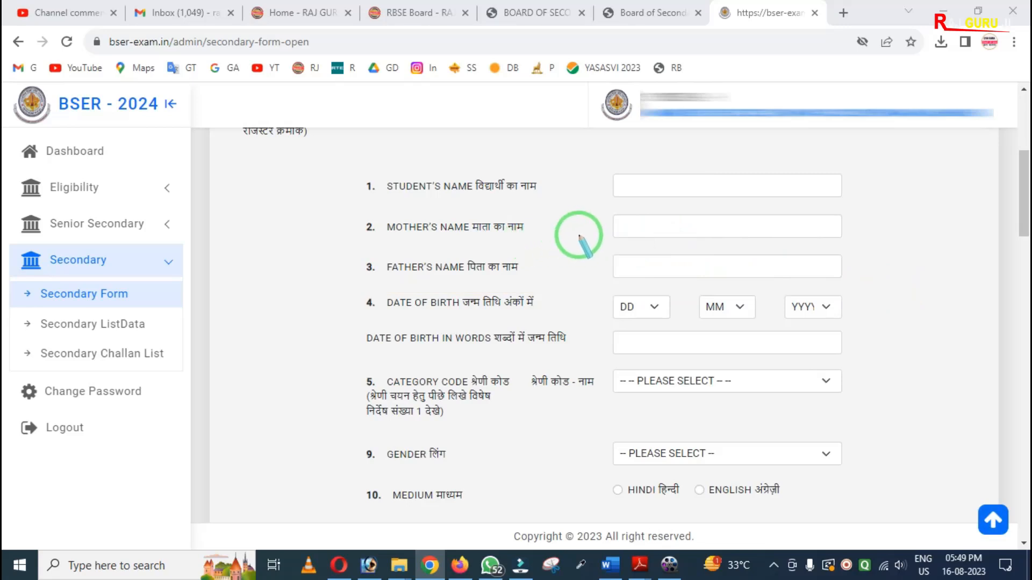
mouse_move(581, 271)
left_mouse_down()
mouse_move(811, 353)
mouse_move(909, 346)
left_mouse_up()
mouse_move(590, 314)
left_mouse_down()
mouse_move(663, 370)
mouse_move(879, 373)
left_mouse_up()
right_click(622, 366)
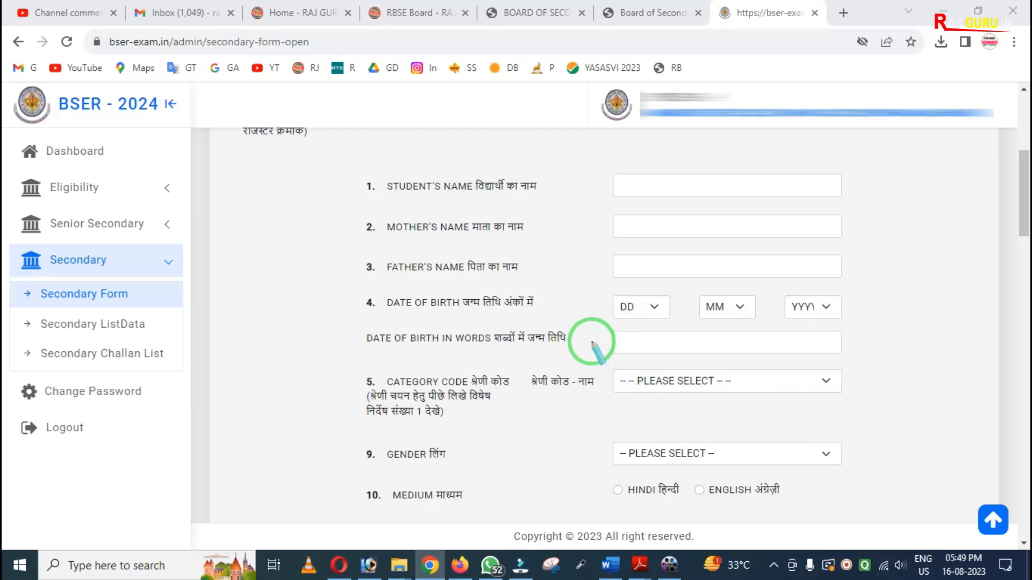
Select the student's day, month and year of birth and check the date of birth in words.
key("Escape")
left_click(647, 314)
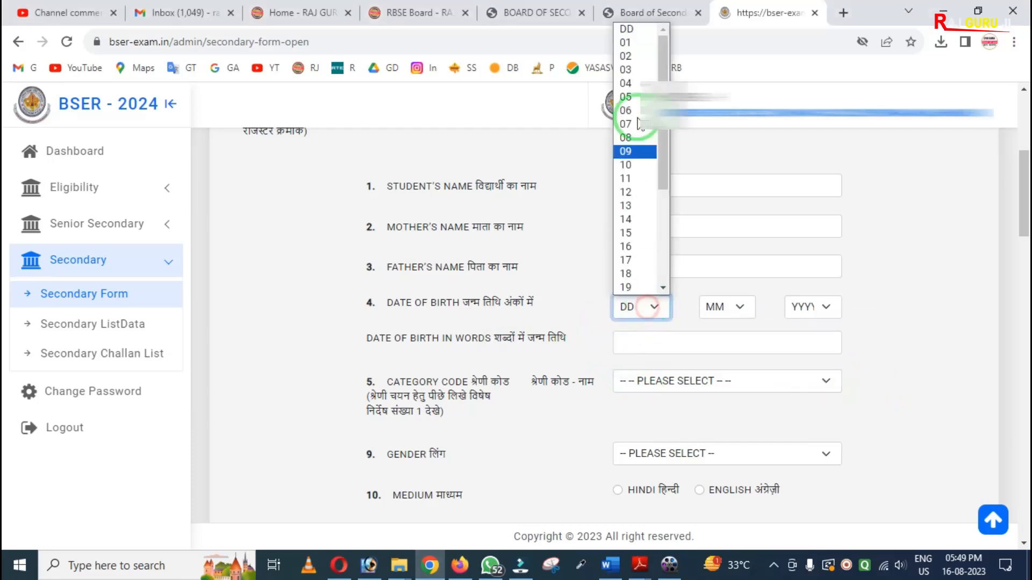
left_click(622, 35)
left_click(723, 308)
left_click(730, 337)
left_click(800, 312)
scroll(809, 231, "down", 10)
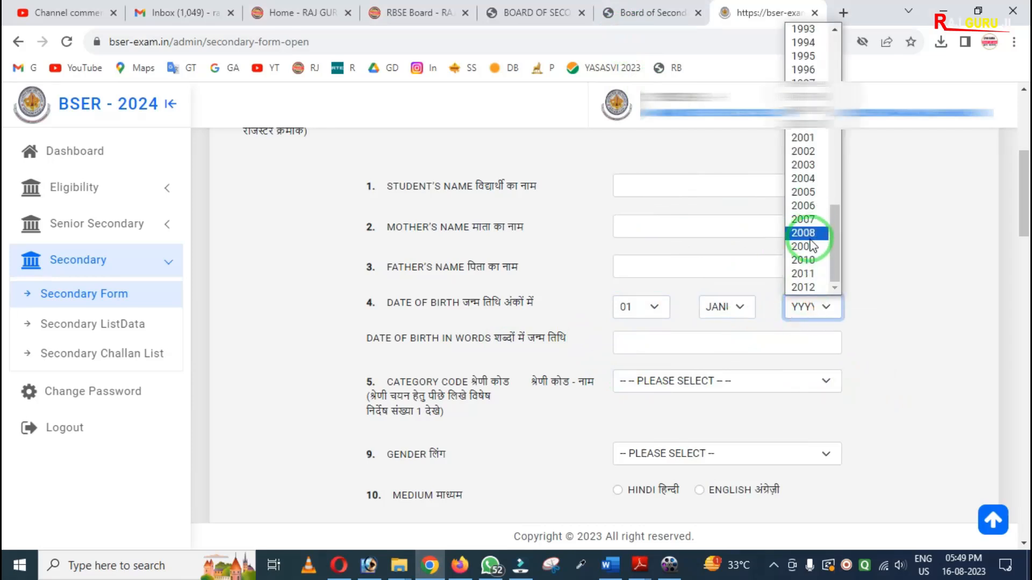
left_click(806, 220)
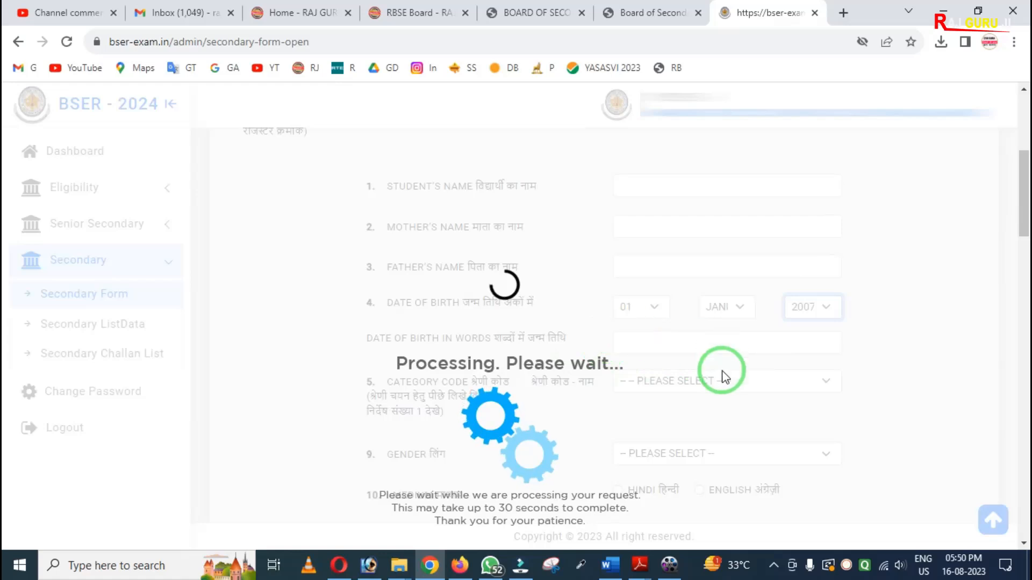
mouse_move(594, 326)
left_mouse_down()
mouse_move(720, 369)
mouse_move(882, 369)
left_mouse_up()
right_click(641, 350)
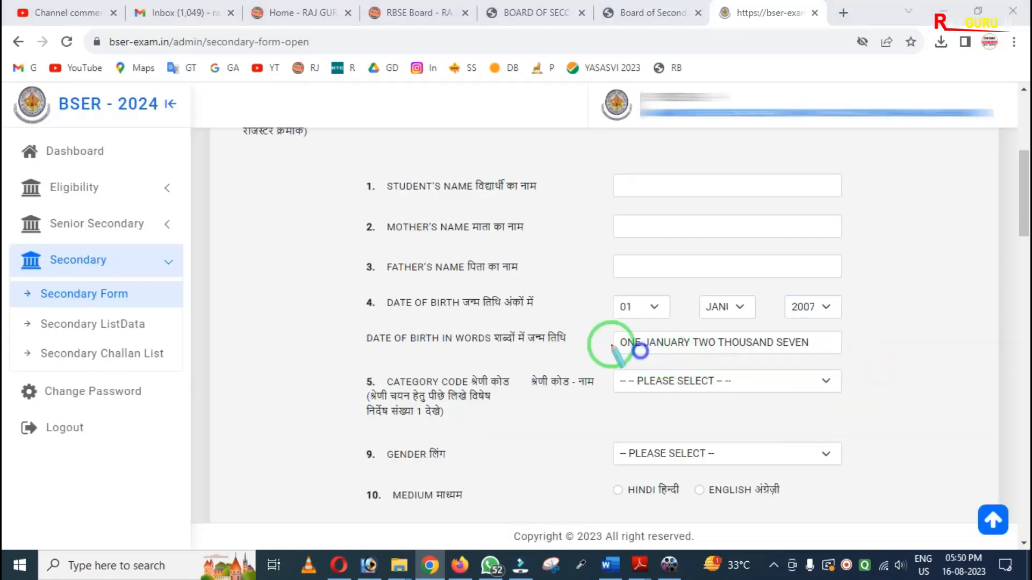
right_click(552, 327)
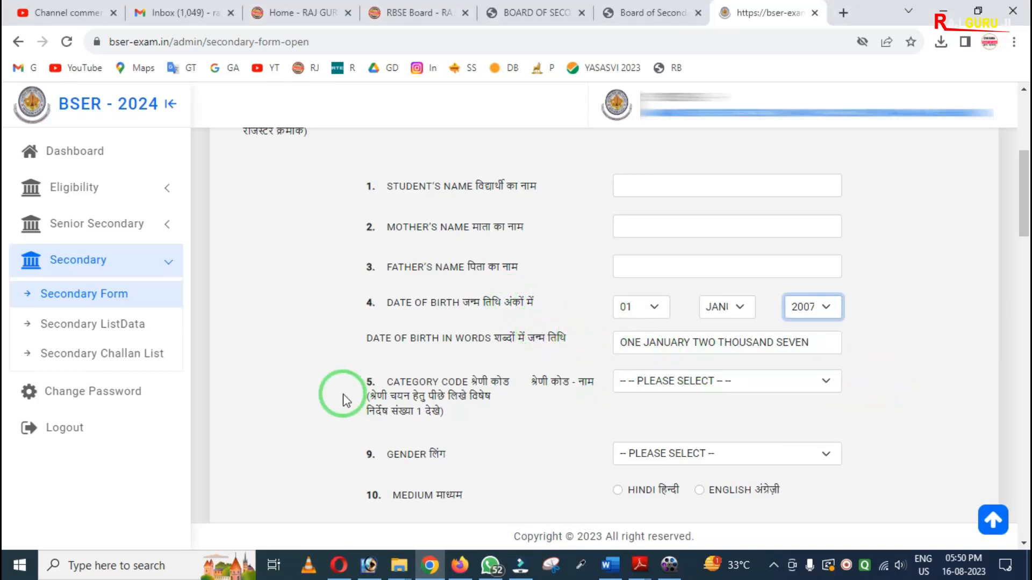
Set the category code to 1 - ALL SUBJECTS.
mouse_move(343, 354)
left_mouse_down()
mouse_move(375, 405)
mouse_move(433, 430)
mouse_move(526, 424)
left_mouse_up()
right_click(538, 417)
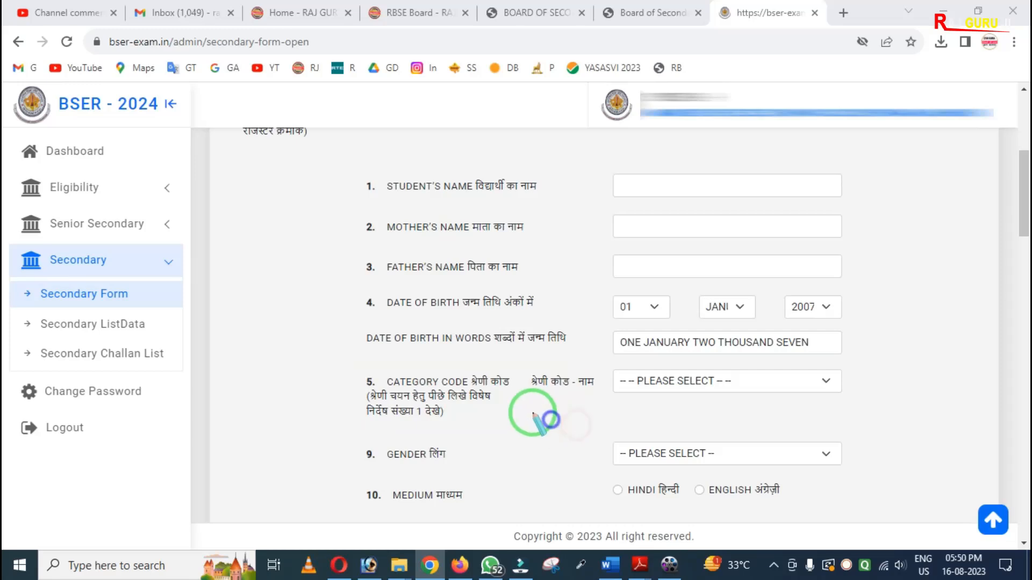
left_click_drag(511, 354, 610, 409)
right_click(612, 410)
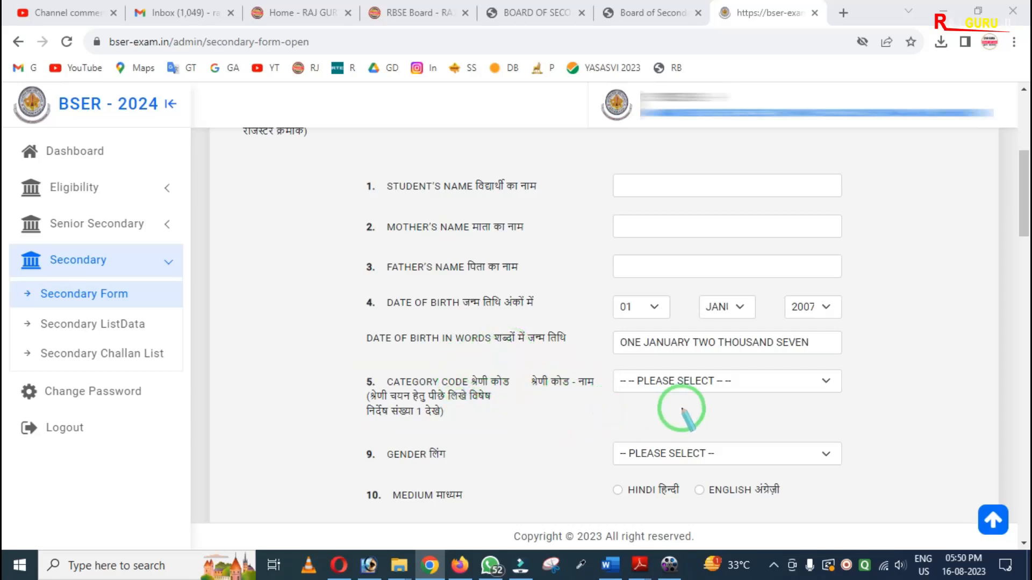
left_click(718, 382)
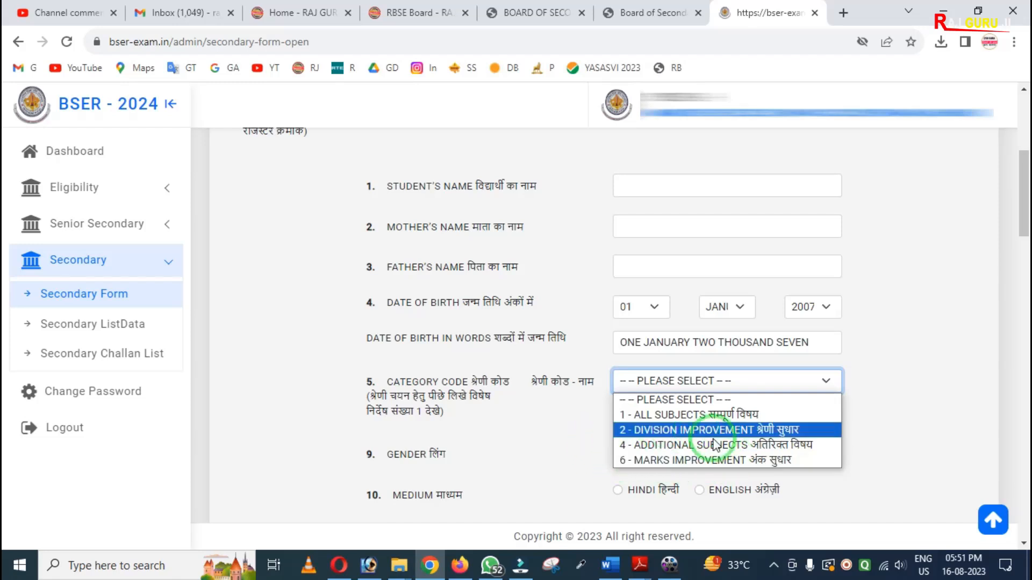
left_click(647, 419)
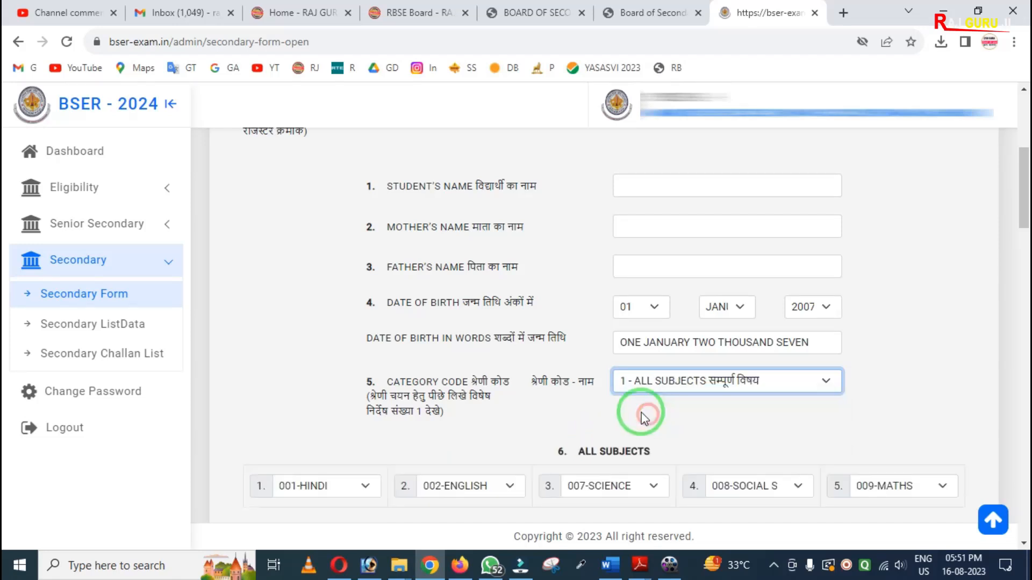
Review the All Subjects row and choose 071 - SANSKRIT as the third language opted.
scroll(543, 406, "down", 2)
scroll(531, 407, "down", 1)
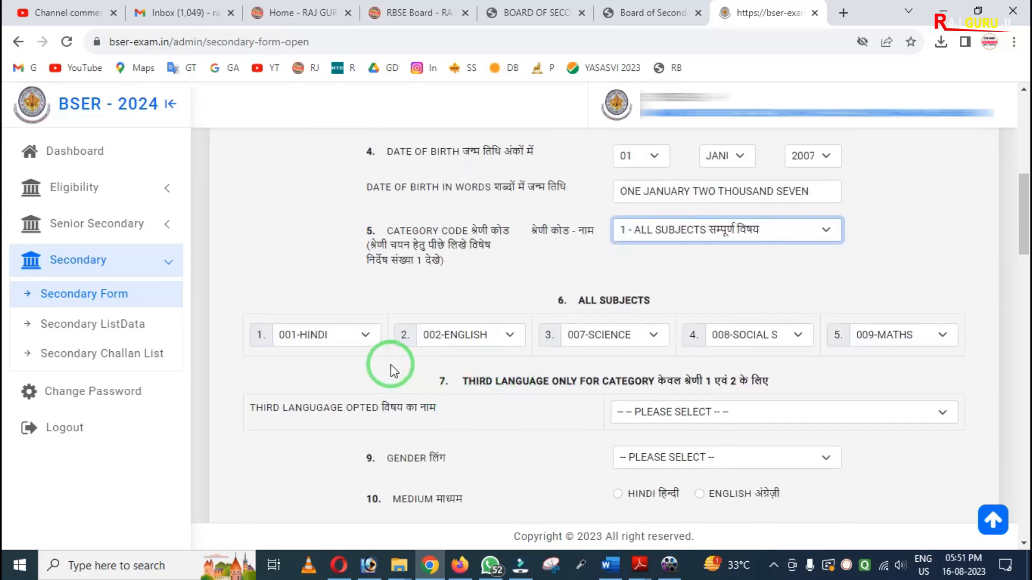
mouse_move(225, 293)
left_mouse_down()
mouse_move(610, 350)
mouse_move(983, 363)
left_mouse_up()
right_click(605, 351)
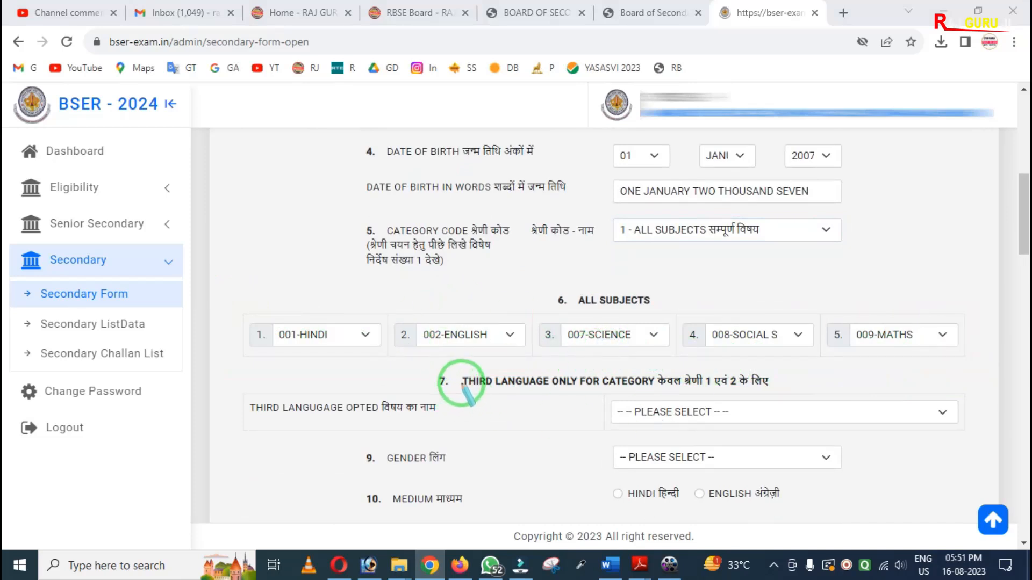
mouse_move(417, 358)
left_mouse_down()
mouse_move(618, 408)
mouse_move(816, 406)
left_mouse_up()
right_click(813, 405)
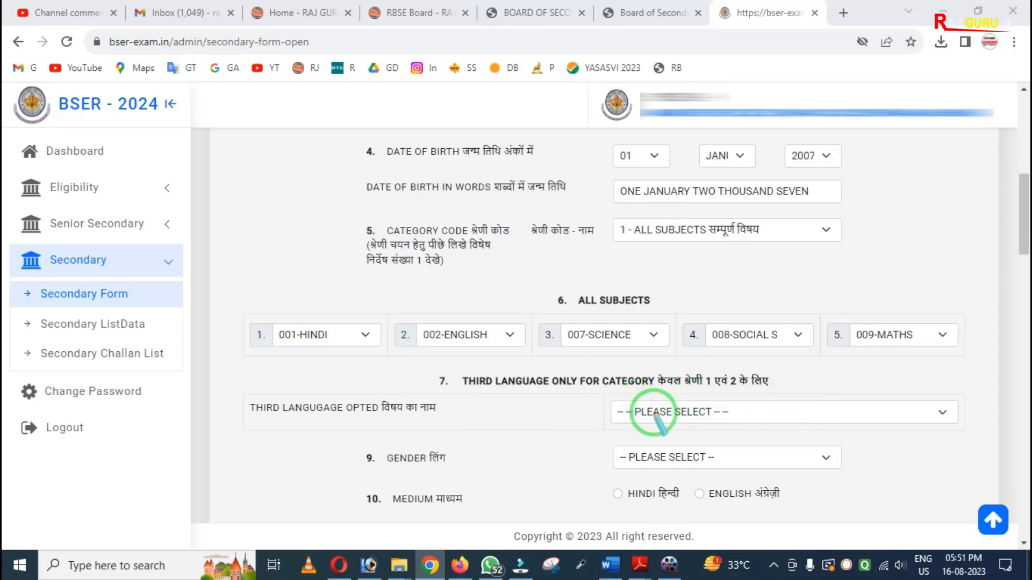
left_click(696, 413)
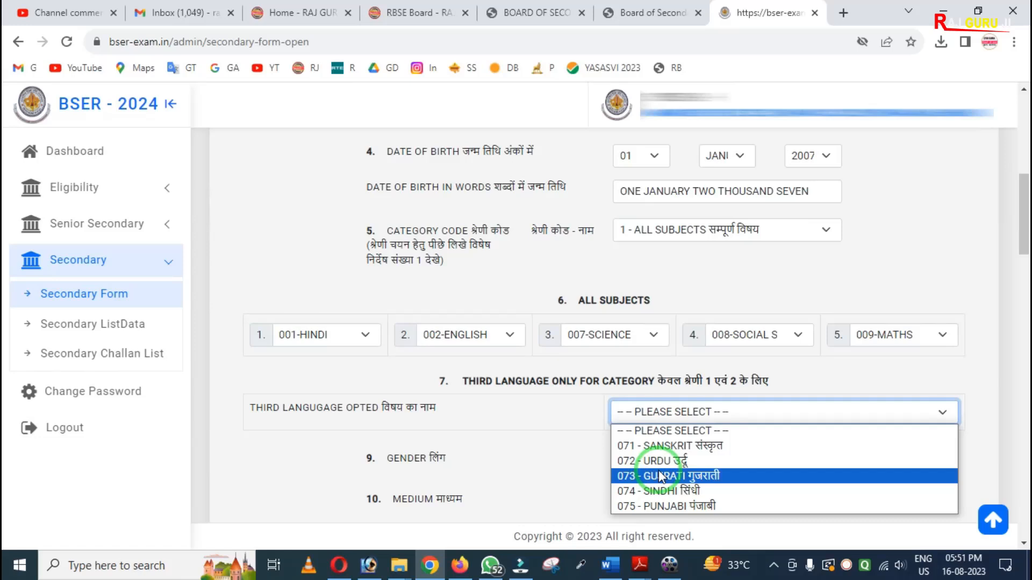
left_click(669, 447)
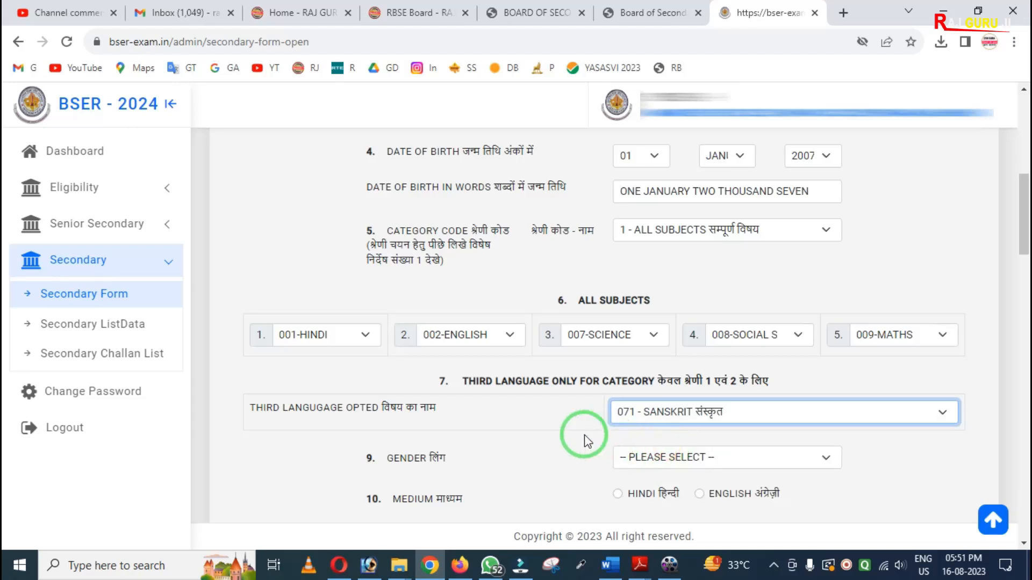
Set the gender to 01-MALE and the medium to HINDI.
scroll(585, 434, "down", 3)
left_click(661, 230)
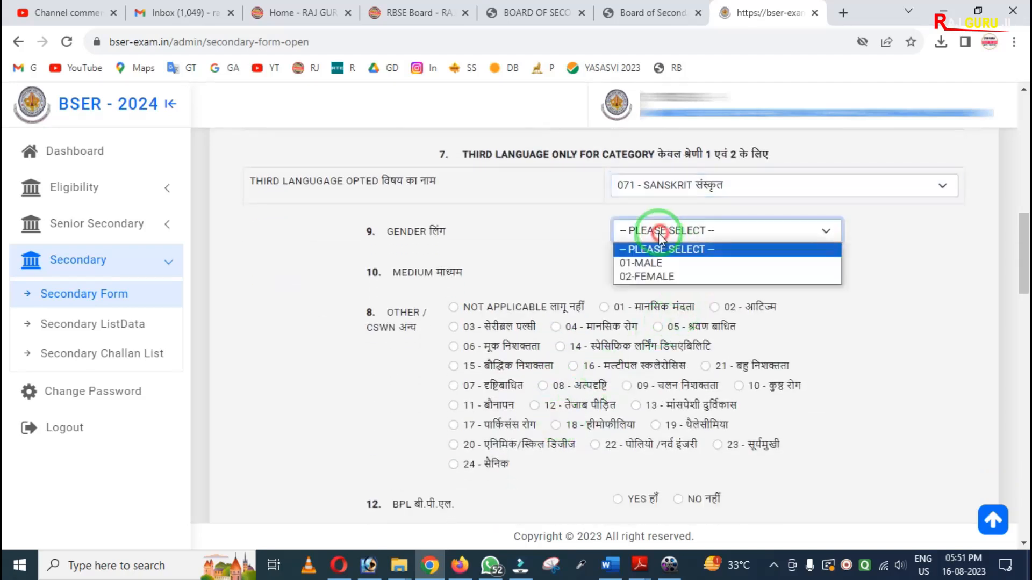
left_click(650, 263)
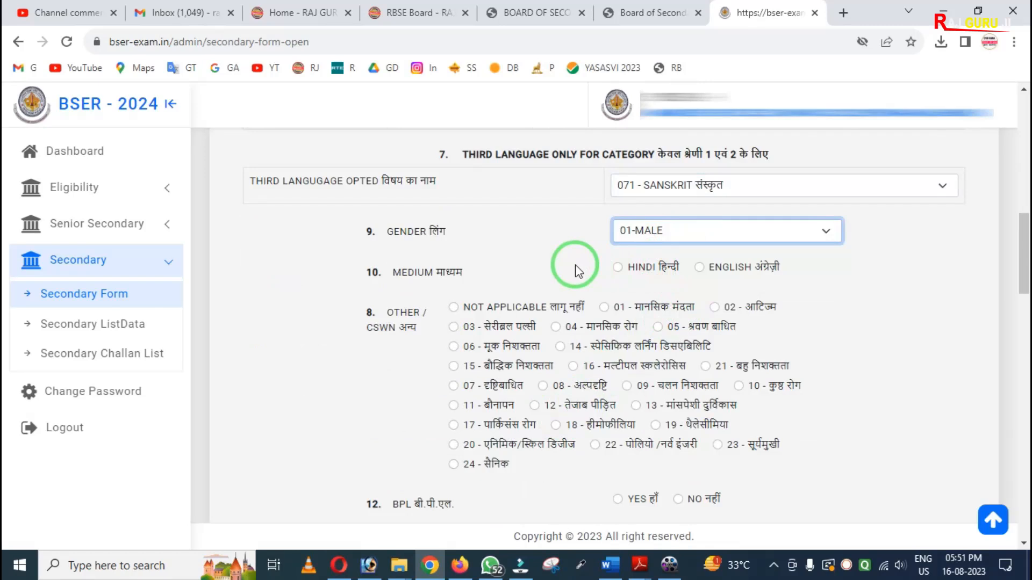
mouse_move(356, 247)
left_mouse_down()
mouse_move(439, 293)
mouse_move(825, 297)
left_mouse_up()
right_click(718, 292)
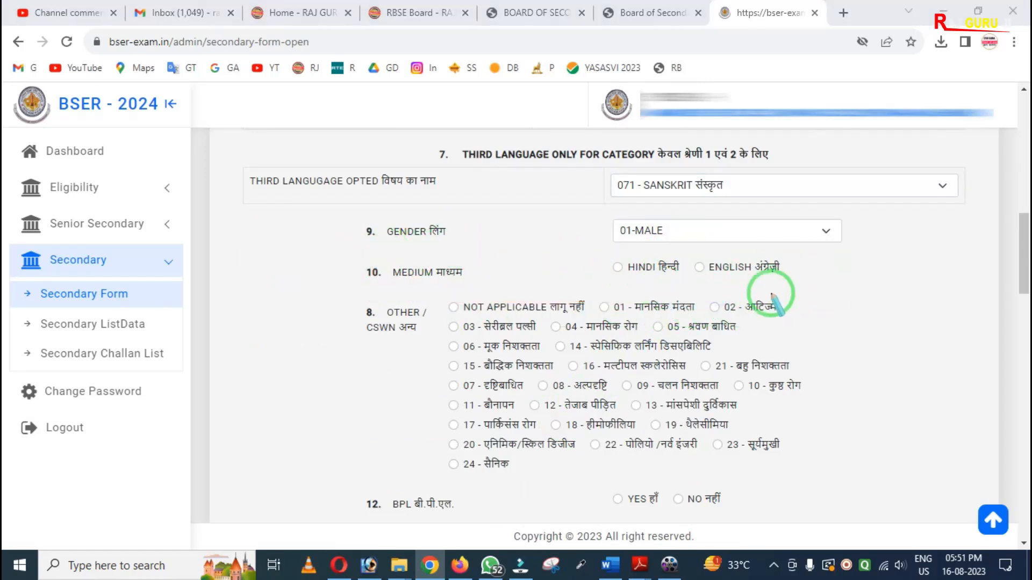
left_click(619, 267)
Review the Other / CSWN disability options and choose NOT APPLICABLE.
key("ctrl+2")
mouse_move(342, 289)
left_mouse_down()
mouse_move(559, 442)
mouse_move(858, 484)
left_mouse_up()
right_click(520, 386)
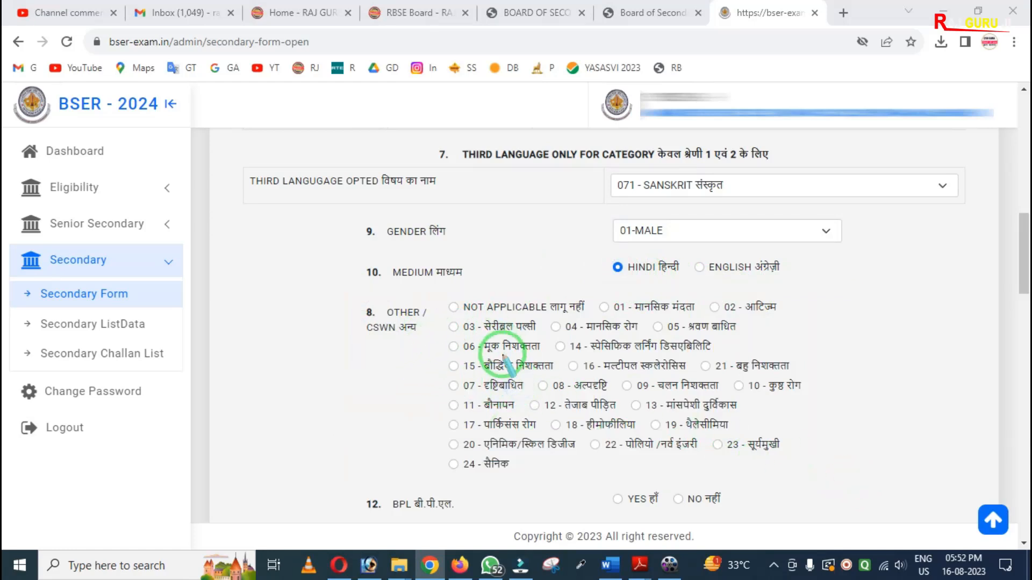
mouse_move(432, 291)
left_mouse_down()
mouse_move(733, 488)
mouse_move(858, 496)
left_mouse_up()
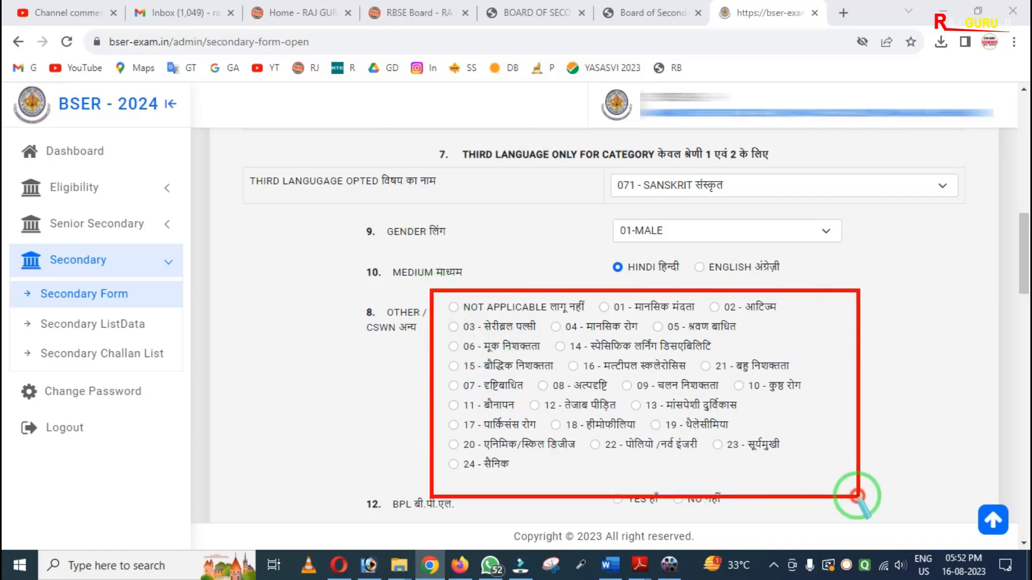
right_click(564, 406)
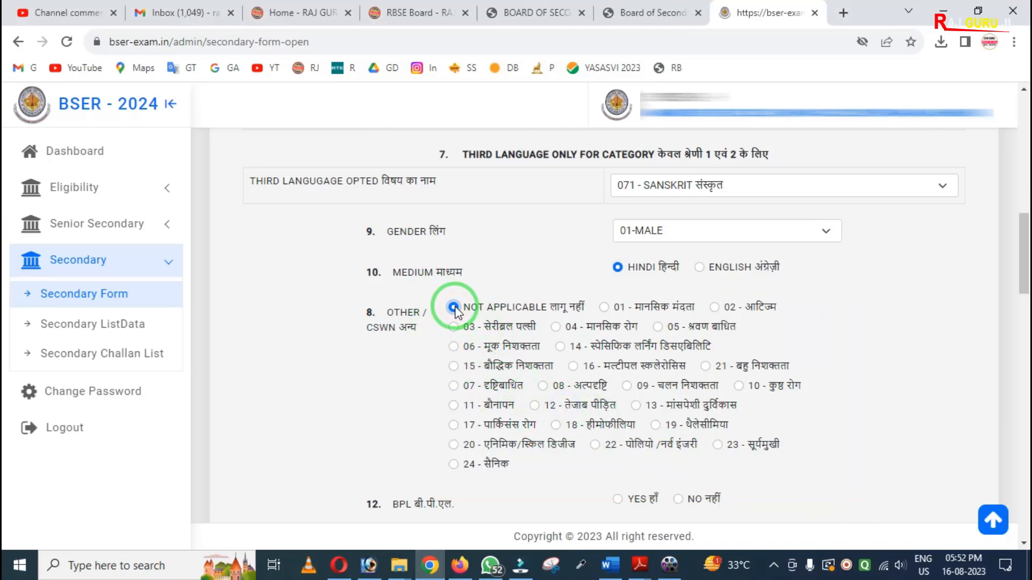
Answer NO for BPL and EWS and set the caste category to OBC.
scroll(455, 311, "down", 4)
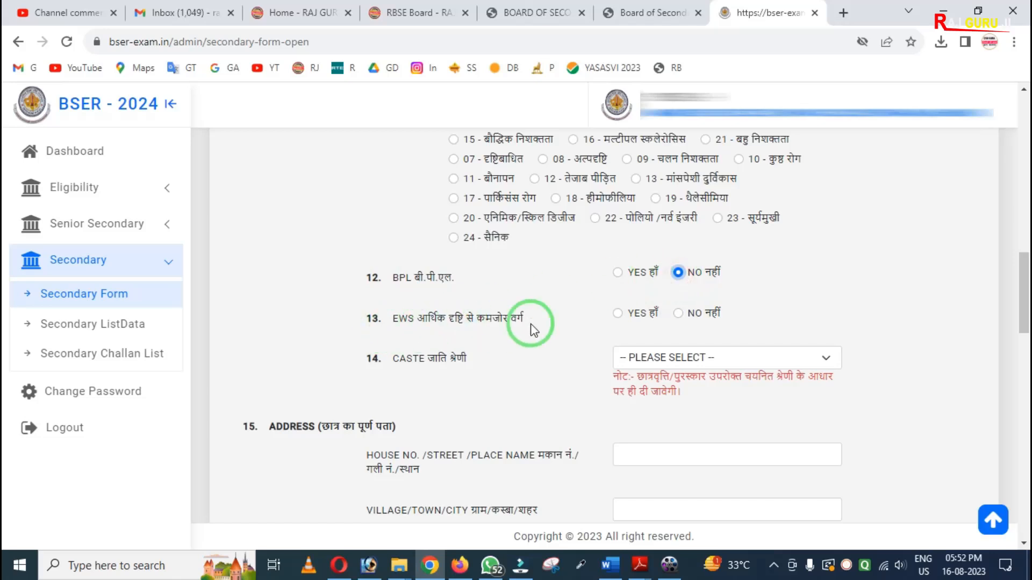
left_click(678, 313)
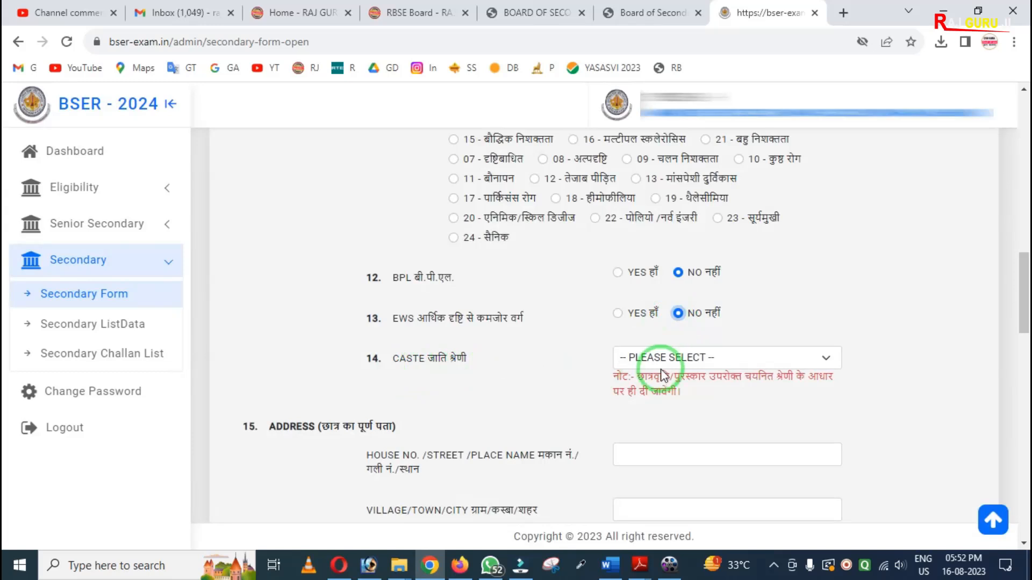
left_click(666, 360)
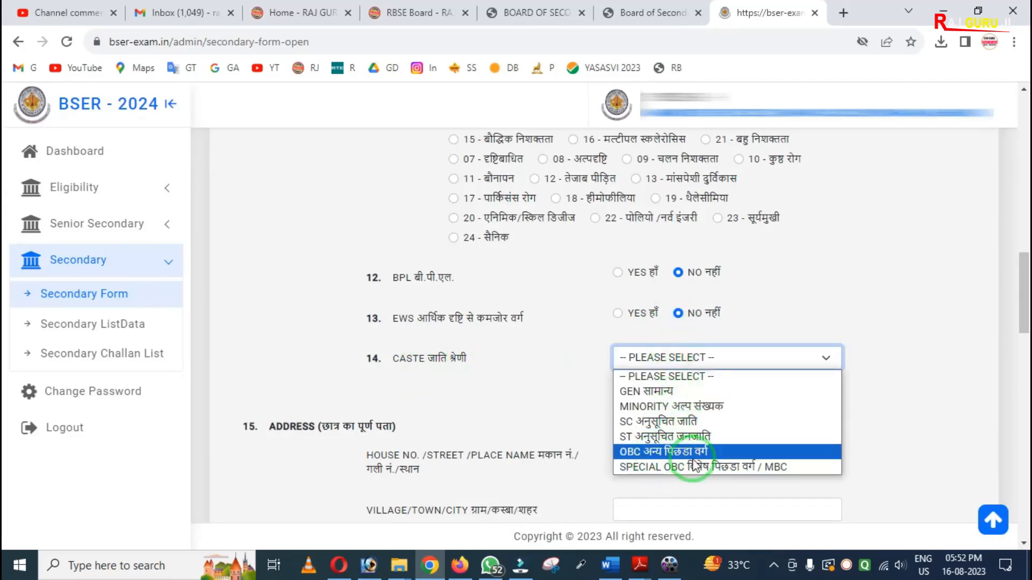
left_click(626, 452)
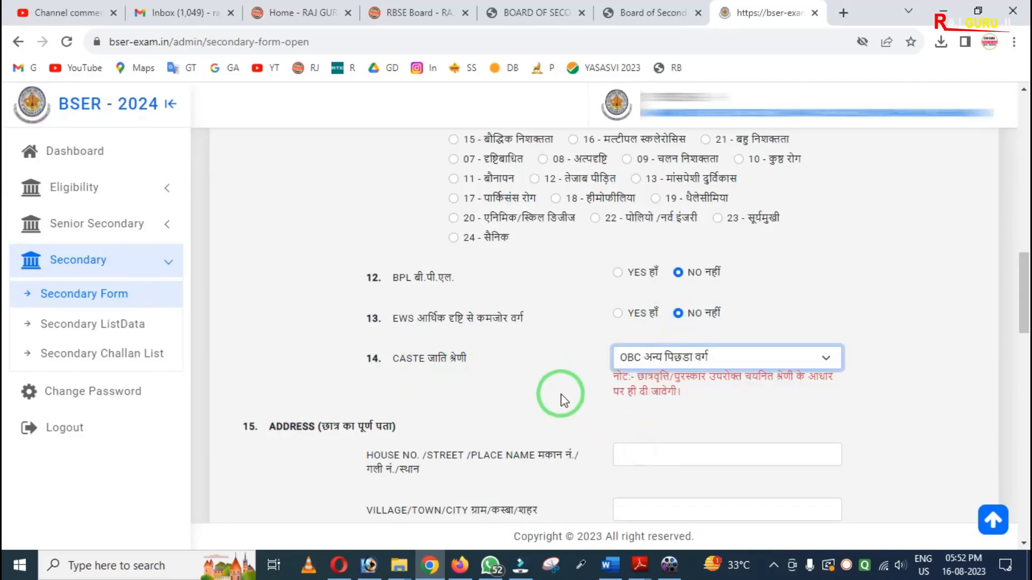
Review the student's address fields in section 15 and the Aadhar, Jan Aadhar and mobile number fields in section 16.
scroll(561, 401, "down", 4)
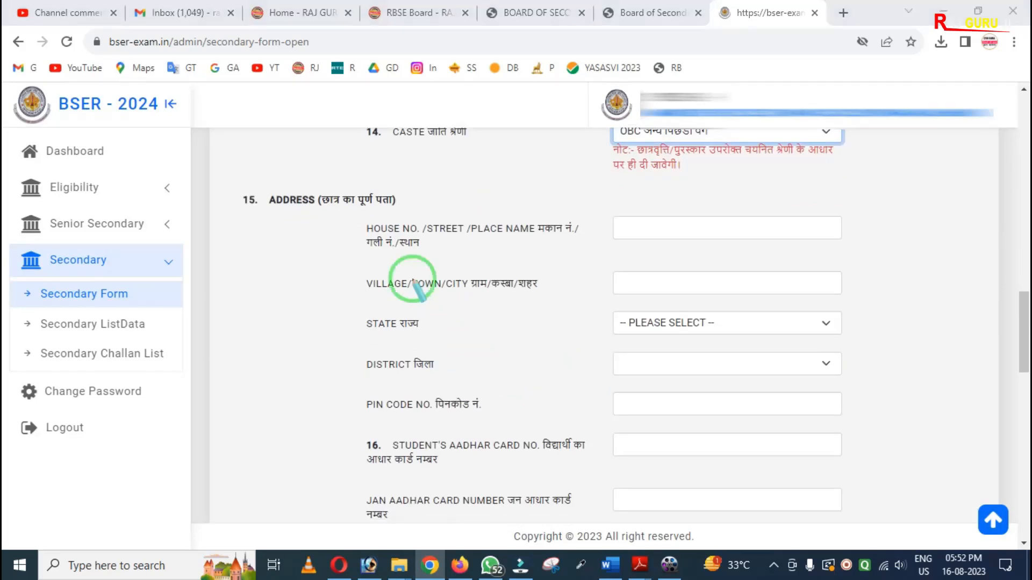
mouse_move(317, 186)
left_mouse_down()
mouse_move(341, 235)
mouse_move(778, 511)
mouse_move(883, 530)
left_mouse_up()
key("Escape")
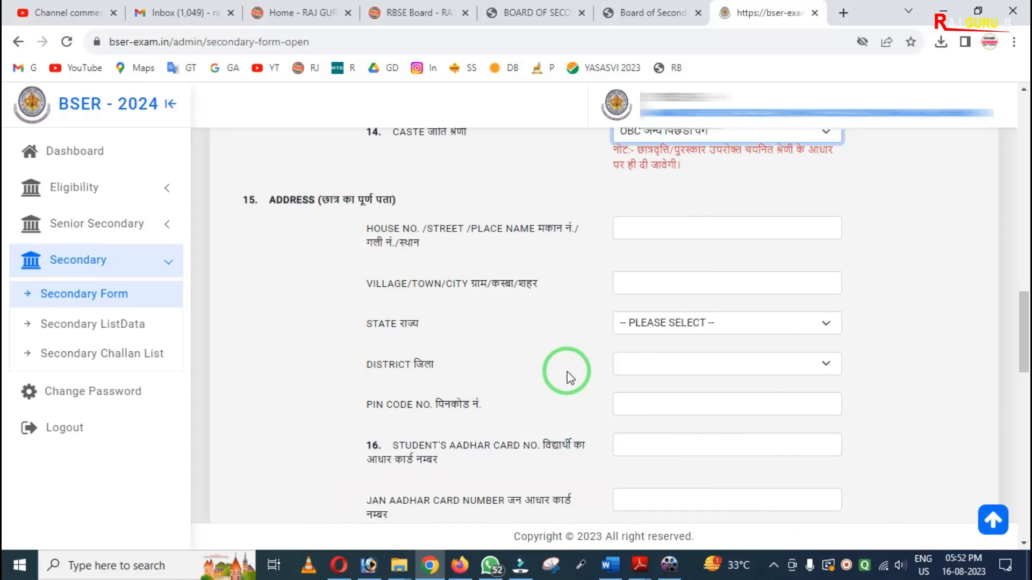
scroll(548, 359, "down", 1)
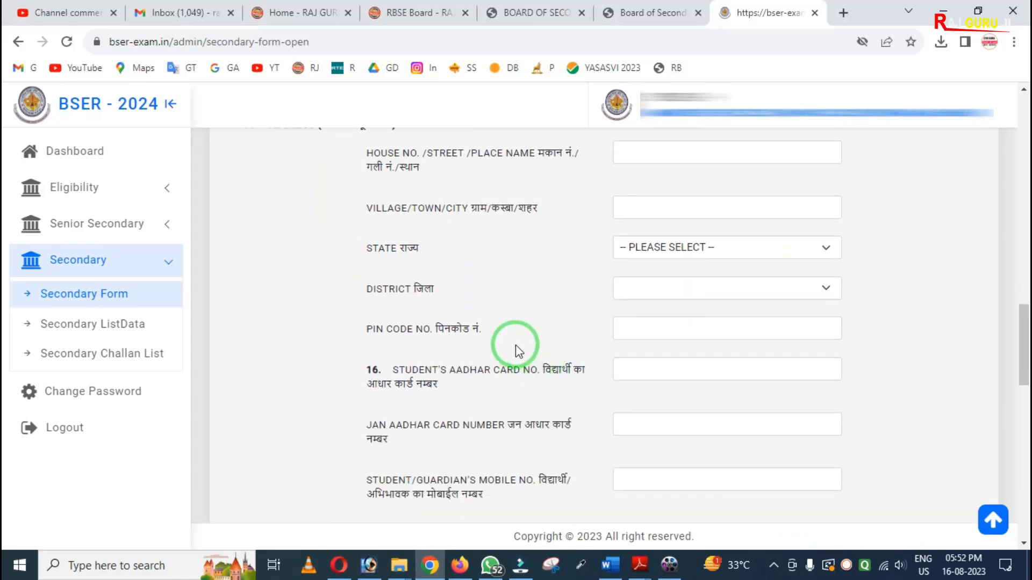
scroll(515, 345, "down", 1)
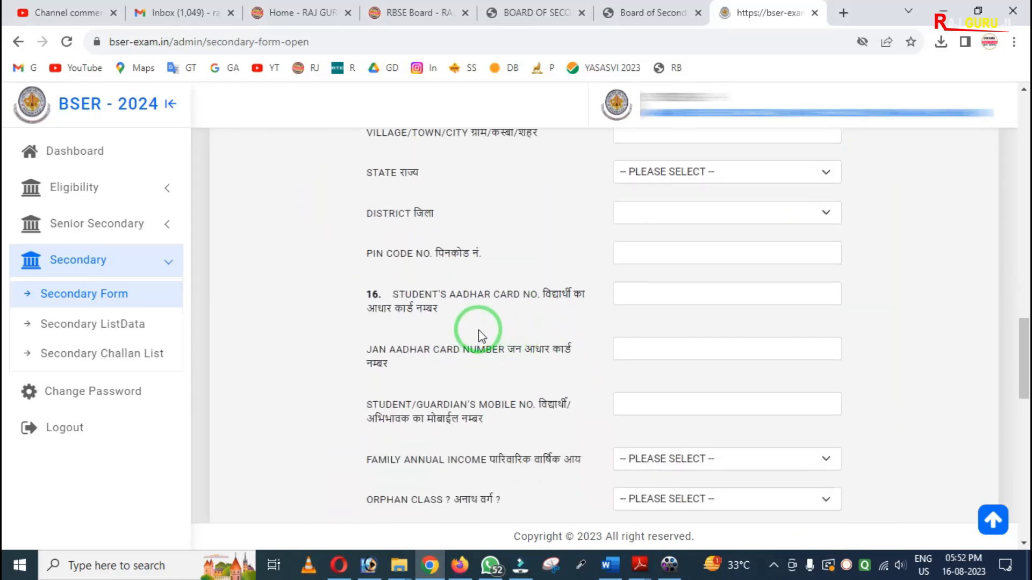
mouse_move(331, 266)
left_mouse_down()
mouse_move(454, 373)
mouse_move(558, 396)
mouse_move(591, 451)
left_mouse_up()
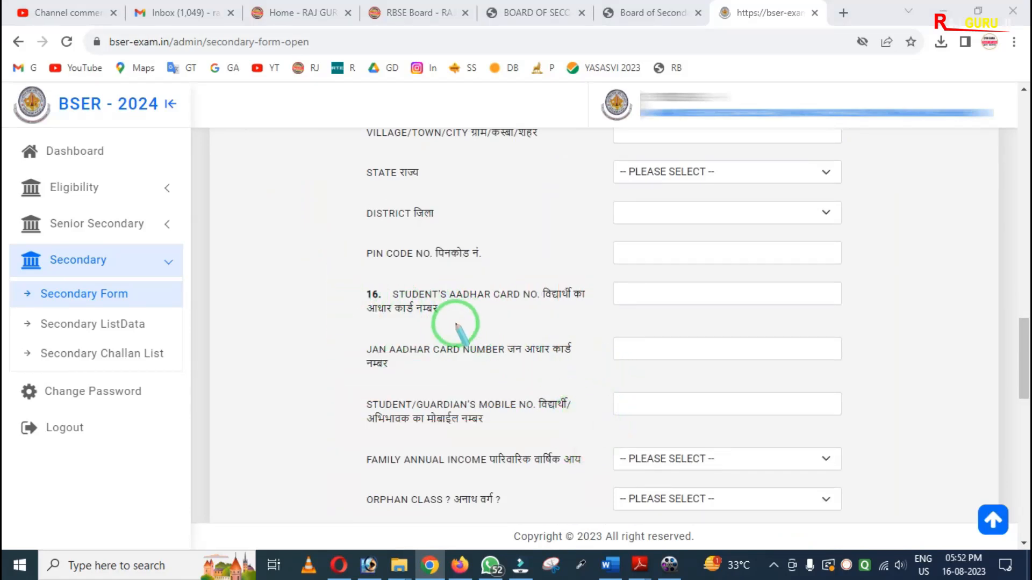
left_click_drag(354, 270, 580, 384)
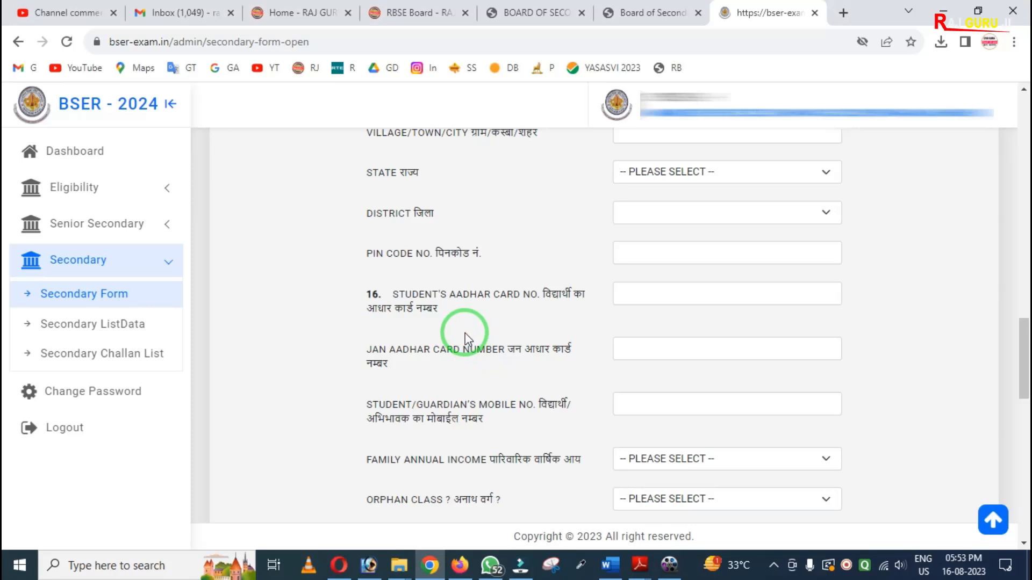
Set the family annual income to BELOW 2 LAKH and the orphan class to NO.
scroll(466, 337, "down", 3)
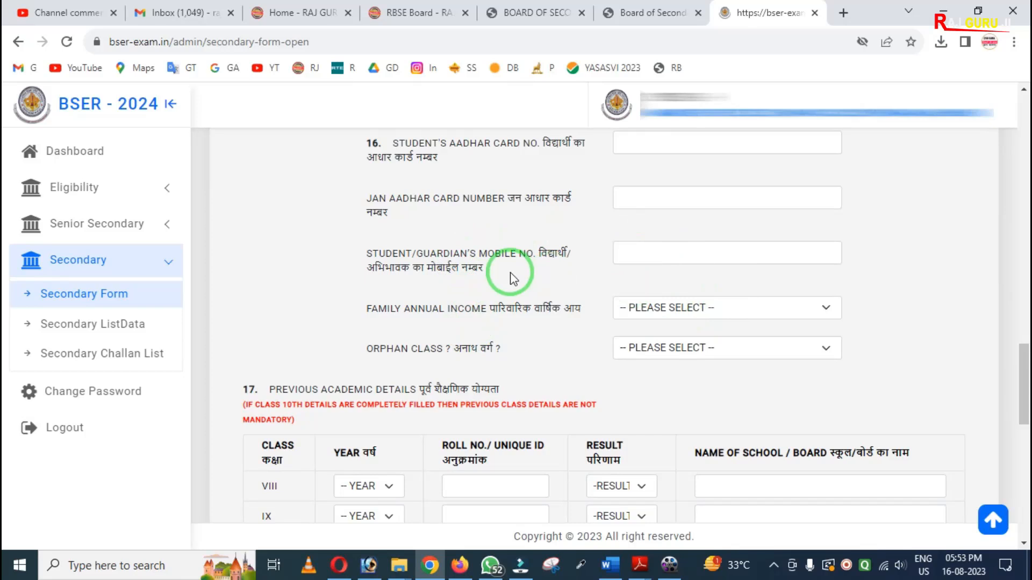
left_click(659, 308)
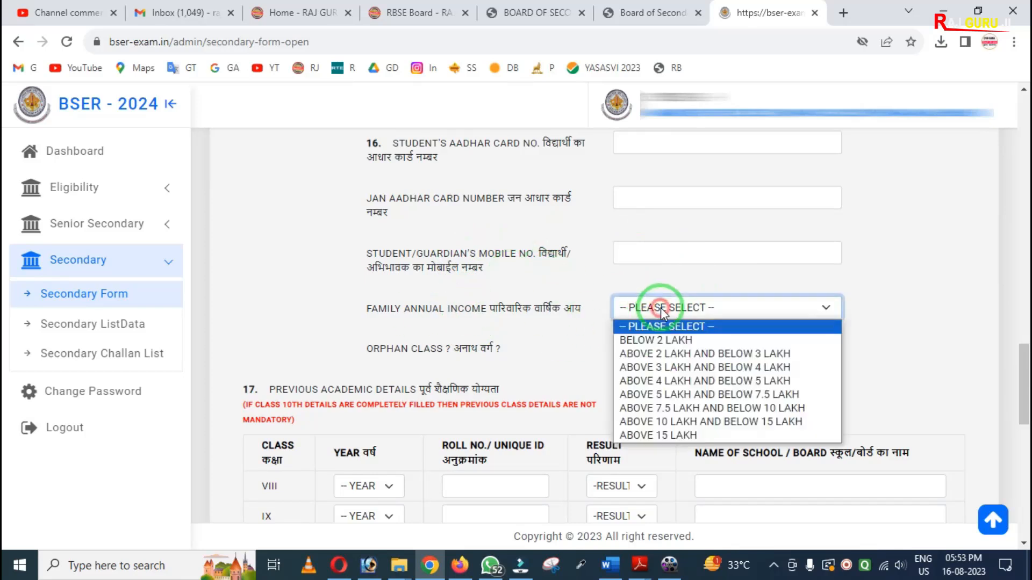
left_click(664, 341)
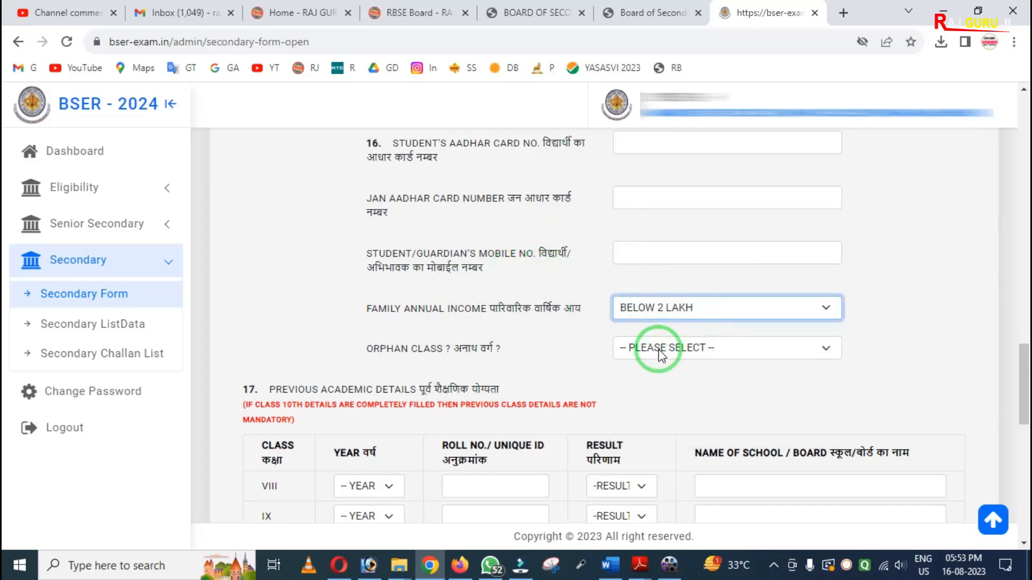
left_click(659, 349)
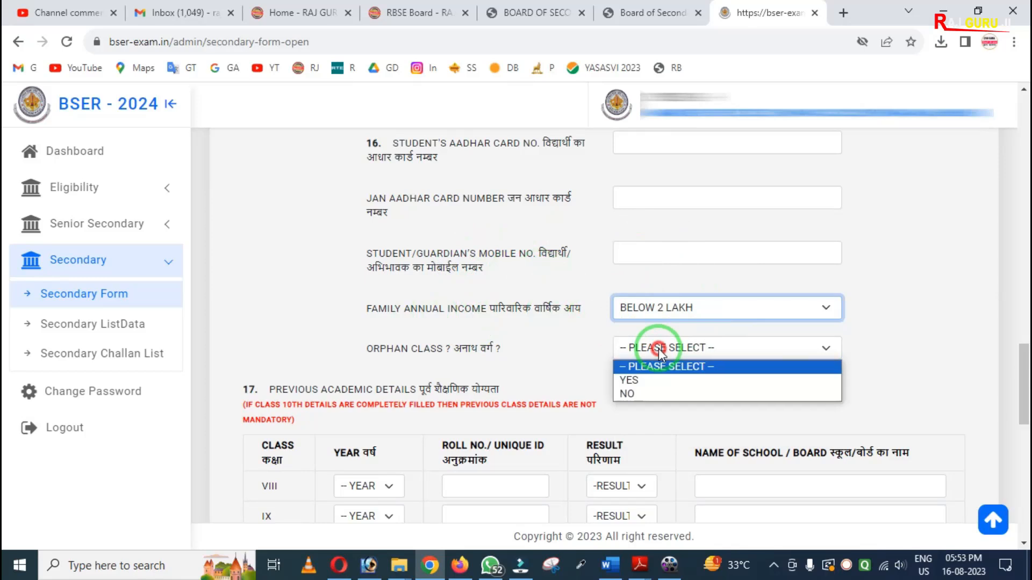
left_click(635, 396)
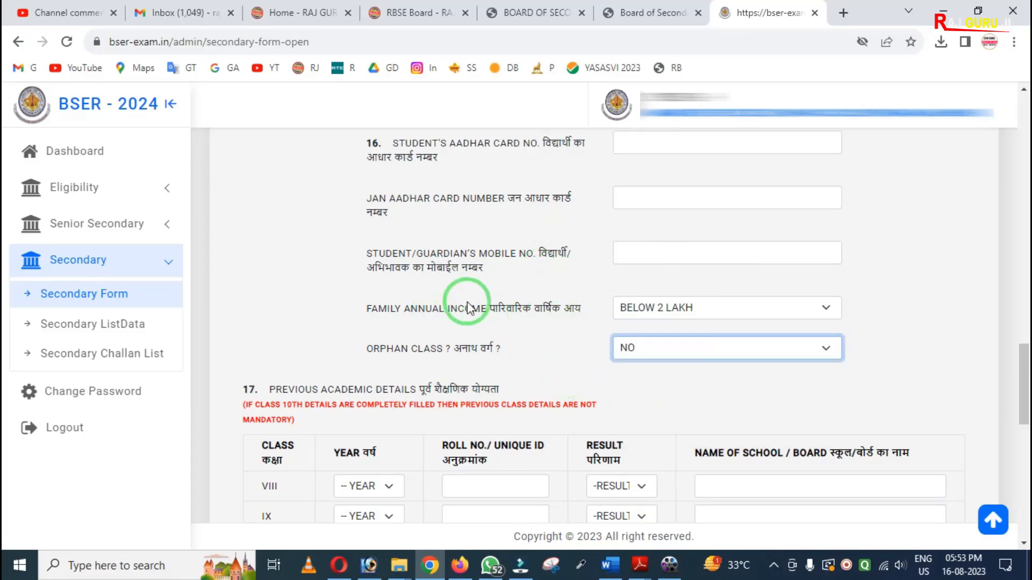
Examine the Previous Academic Details section, its note on class 10th details, and the rows for classes VIII, IX and X.
scroll(422, 276, "down", 3)
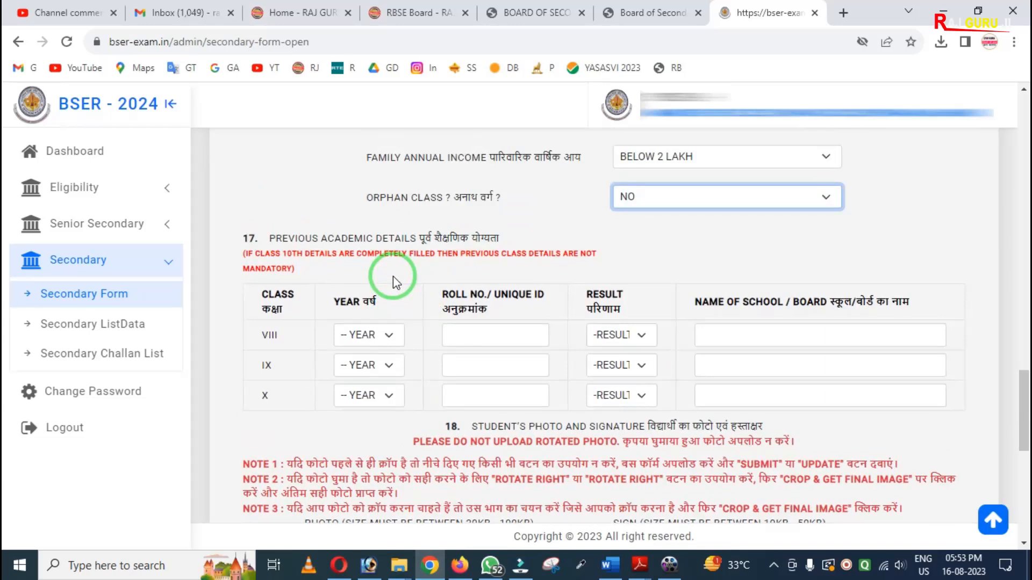
mouse_move(204, 200)
left_mouse_down()
mouse_move(370, 273)
mouse_move(584, 277)
left_mouse_up()
key("ctrl+z")
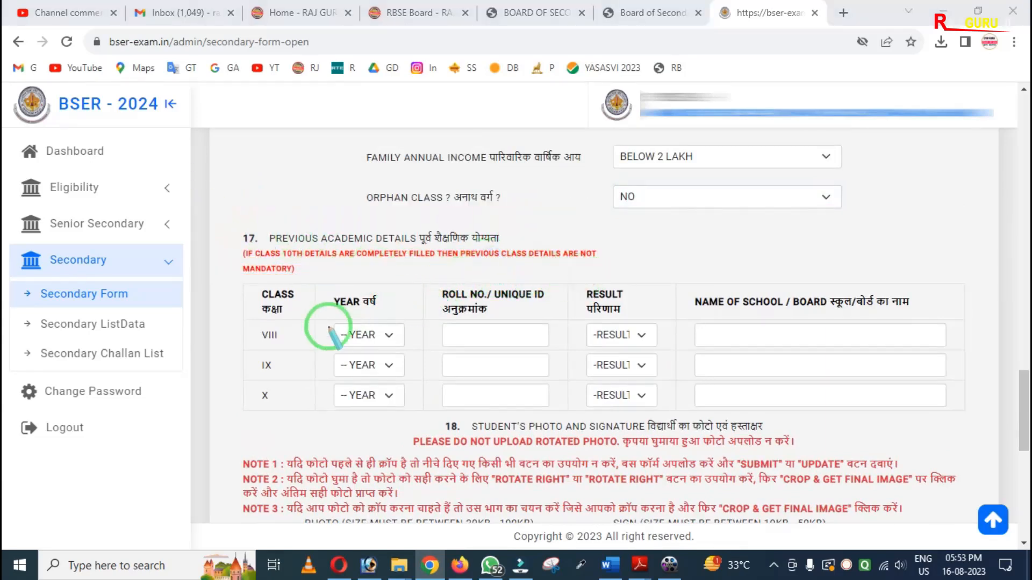
mouse_move(229, 264)
left_mouse_down()
mouse_move(317, 424)
mouse_move(622, 441)
mouse_move(1018, 434)
left_mouse_up()
mouse_move(234, 316)
left_mouse_down()
mouse_move(235, 352)
mouse_move(299, 426)
left_mouse_up()
right_click(306, 401)
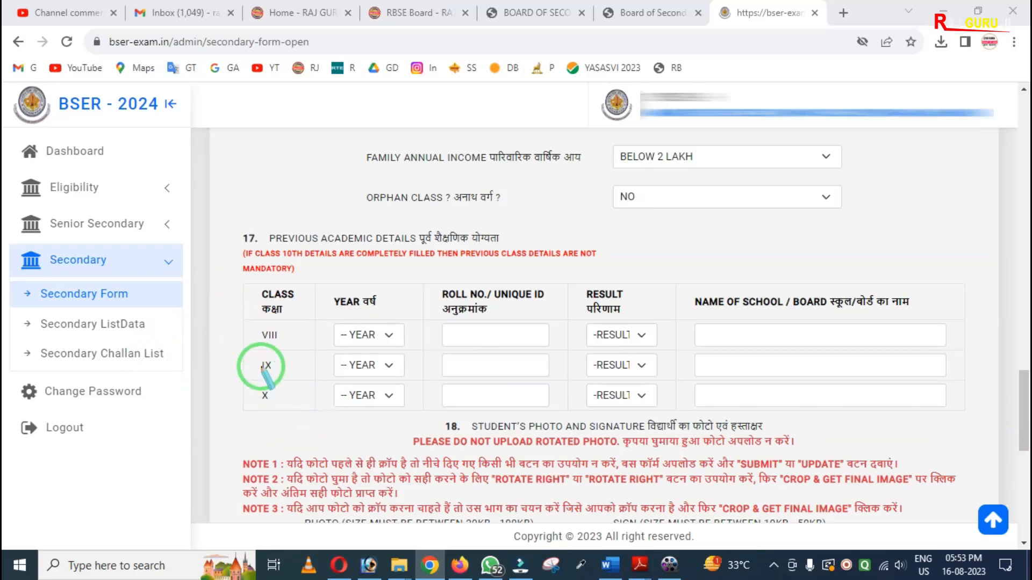
mouse_move(241, 310)
left_mouse_down()
mouse_move(272, 373)
mouse_move(760, 379)
mouse_move(965, 364)
left_mouse_up()
right_click(876, 357)
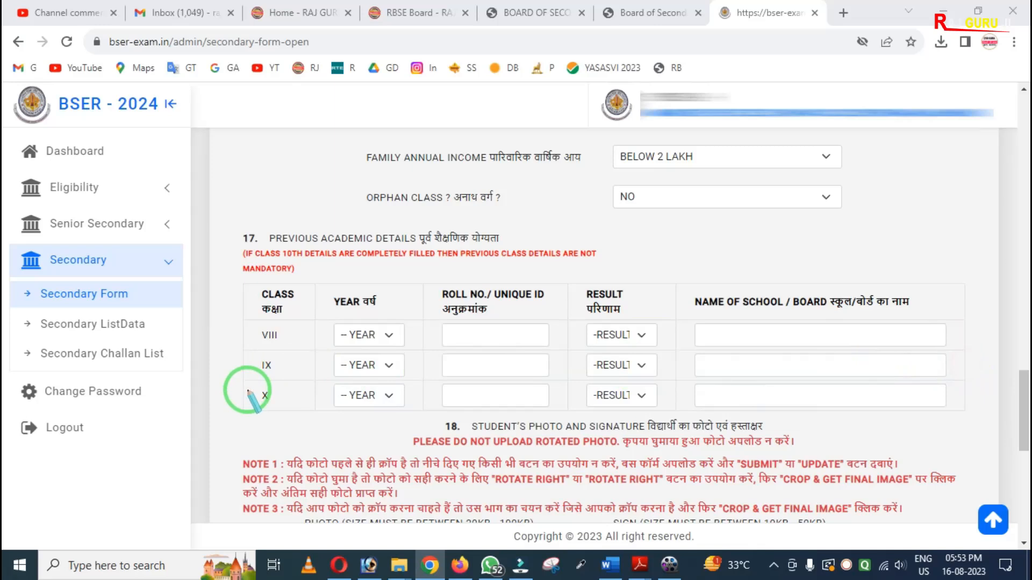
mouse_move(237, 372)
left_mouse_down()
mouse_move(541, 428)
mouse_move(921, 423)
left_mouse_up()
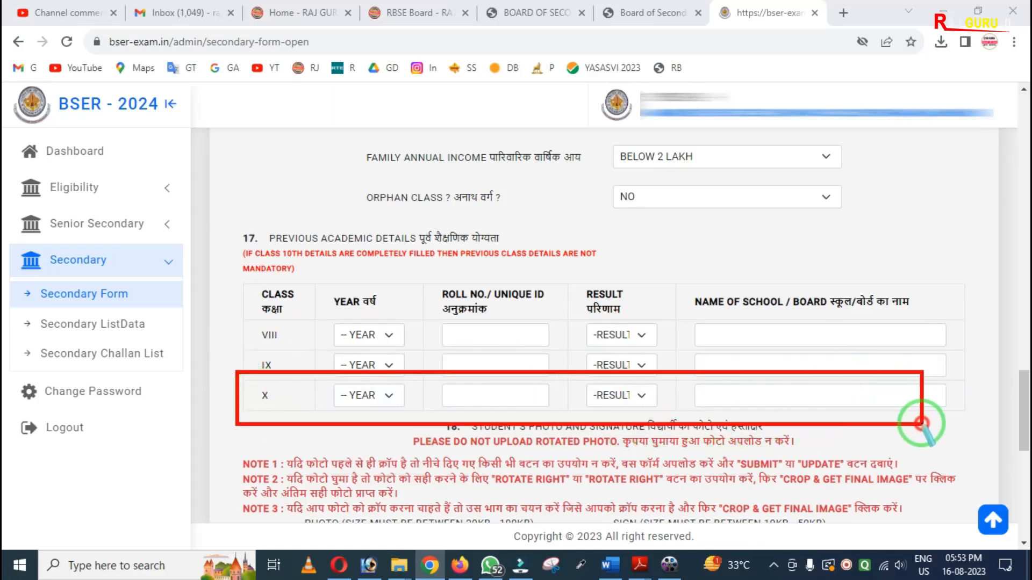
right_click(574, 412)
left_click_drag(213, 301, 943, 380)
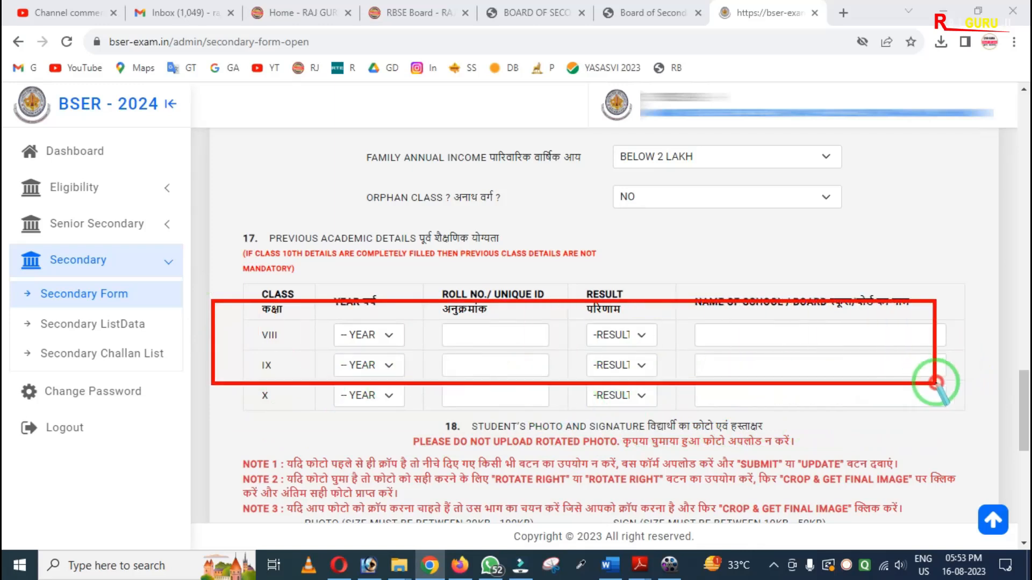
right_click(430, 366)
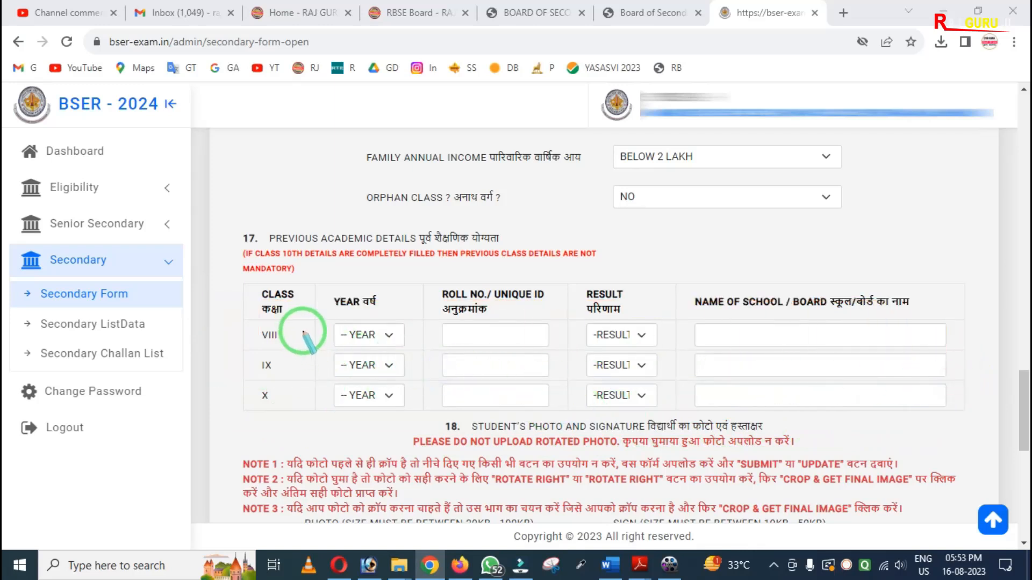
Fill in the class VIII row with year 2015, result PASS and the student's roll number.
left_click(384, 333)
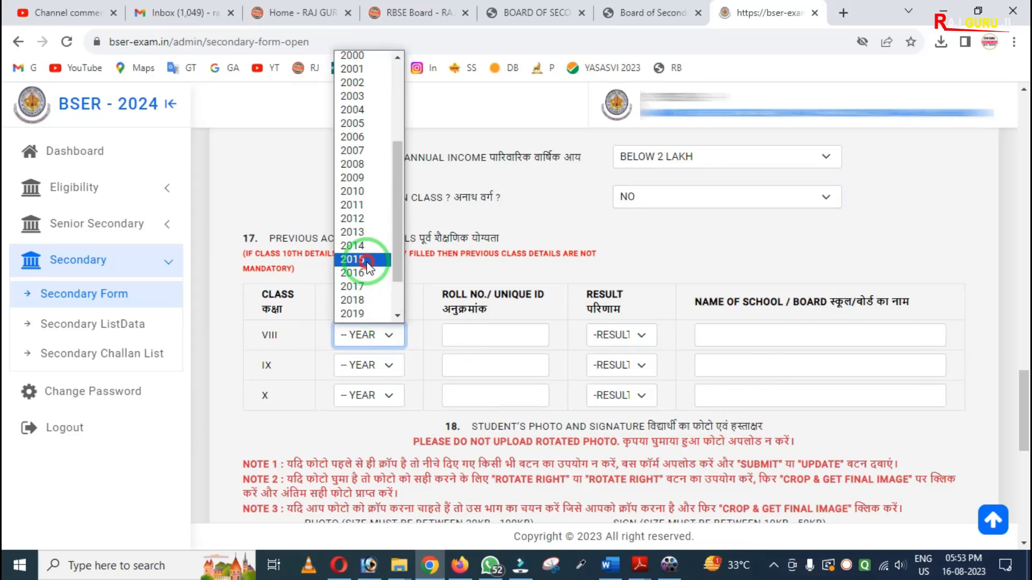
left_click(367, 260)
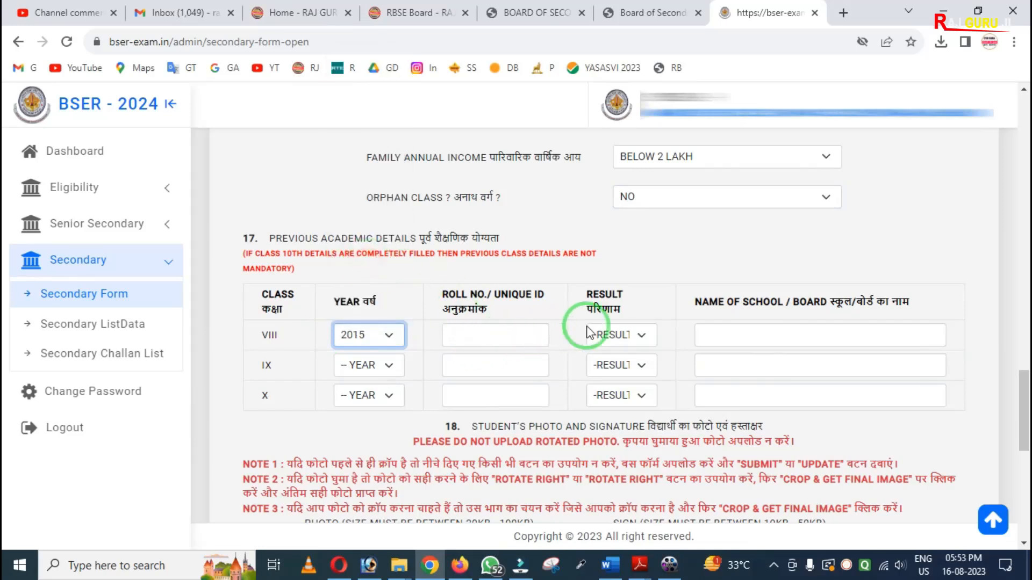
left_click(631, 335)
left_click(607, 368)
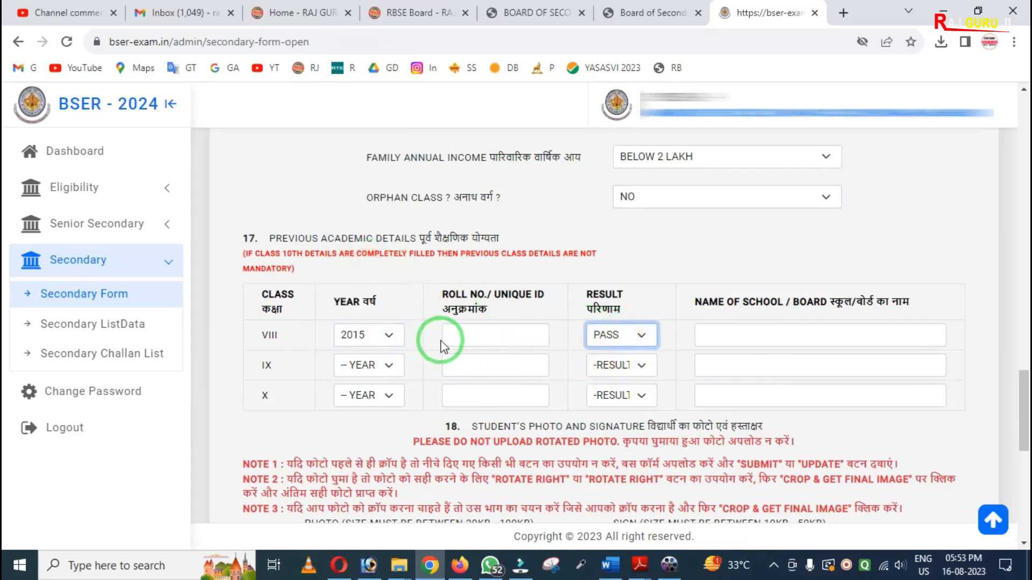
left_click(457, 334)
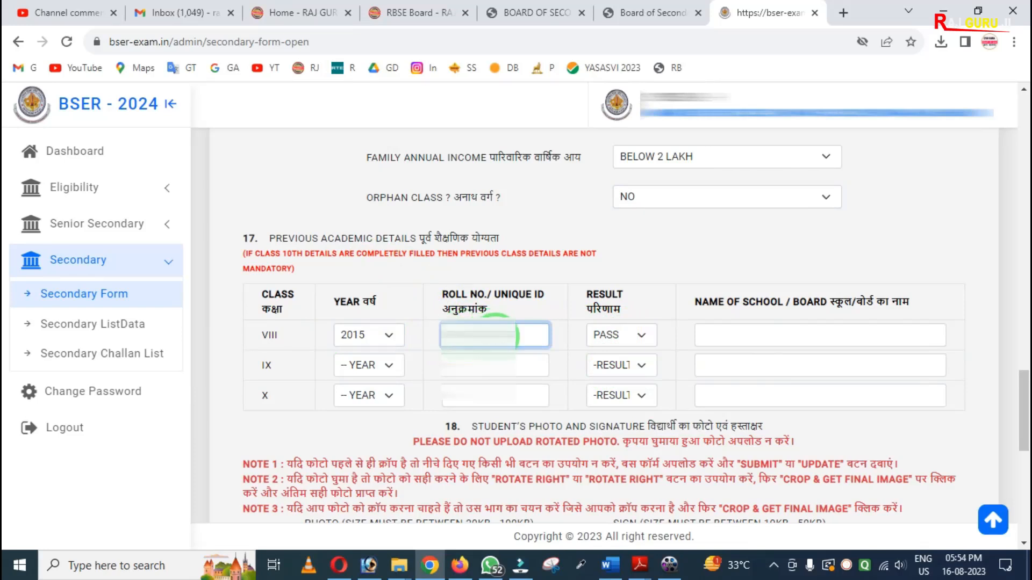
Examine what the Name of School / Board column requires for classes VIII, IX and X.
left_click(704, 338)
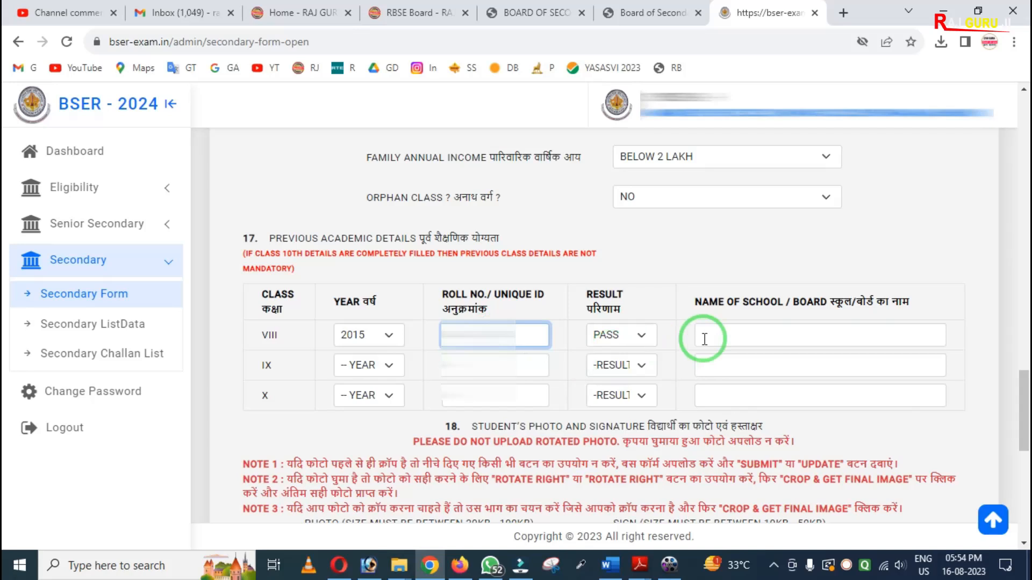
mouse_move(683, 284)
left_mouse_down()
mouse_move(825, 353)
mouse_move(941, 355)
left_mouse_up()
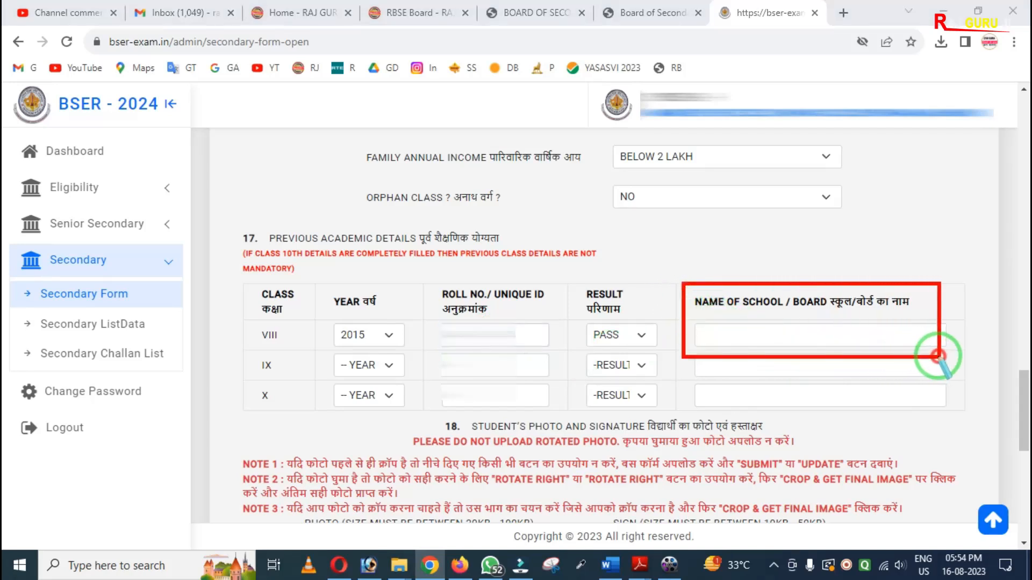
right_click(840, 353)
mouse_move(238, 307)
left_mouse_down()
mouse_move(421, 347)
mouse_move(907, 339)
mouse_move(961, 353)
left_mouse_up()
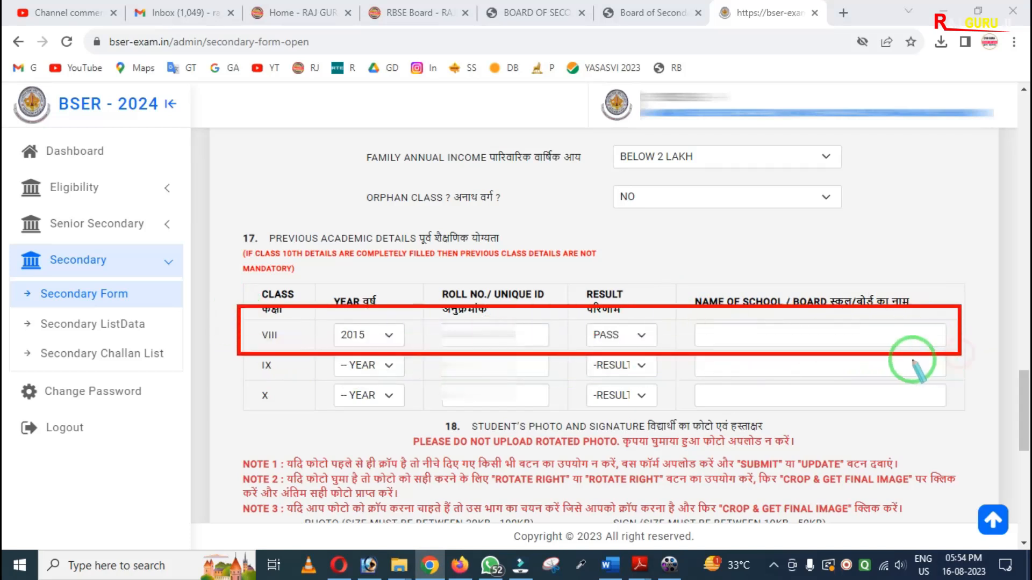
right_click(721, 350)
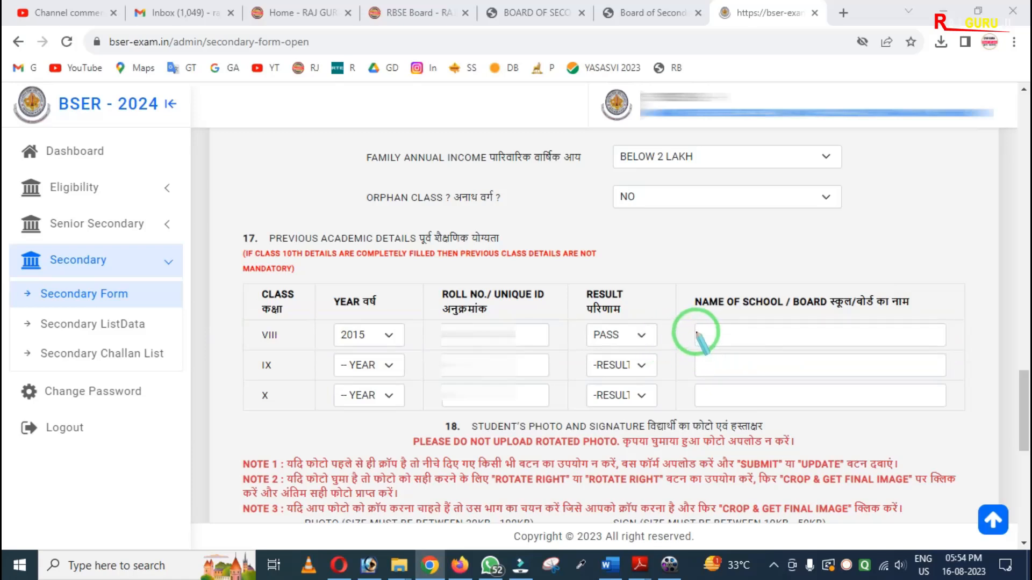
mouse_move(682, 299)
left_mouse_down()
mouse_move(838, 347)
mouse_move(939, 347)
left_mouse_up()
right_click(940, 346)
mouse_move(684, 345)
left_mouse_down()
mouse_move(799, 388)
mouse_move(979, 383)
left_mouse_up()
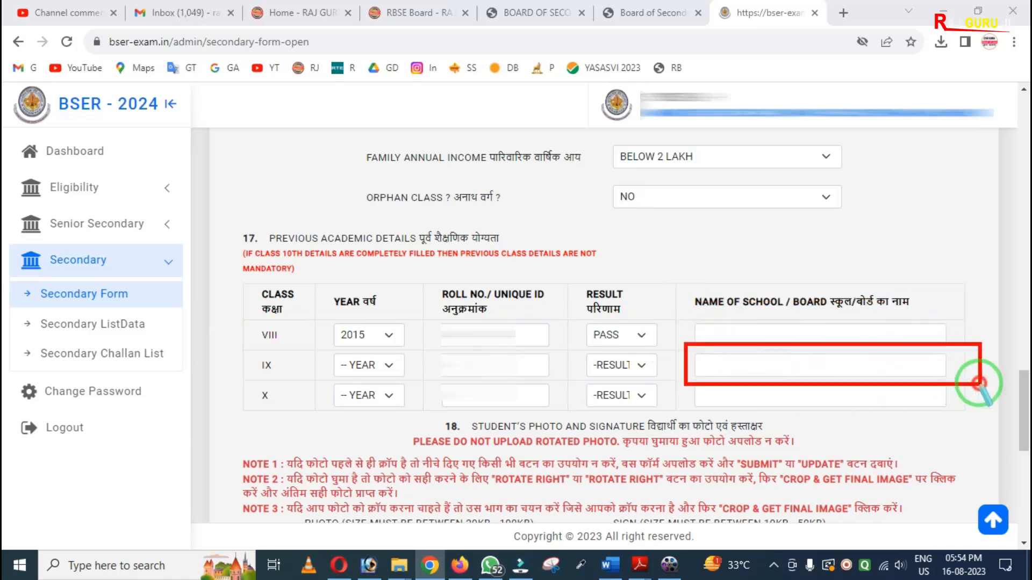
right_click(875, 376)
mouse_move(267, 375)
left_mouse_down()
mouse_move(292, 396)
mouse_move(696, 436)
mouse_move(989, 429)
left_mouse_up()
right_click(871, 422)
mouse_move(681, 374)
left_mouse_down()
mouse_move(906, 422)
mouse_move(986, 421)
left_mouse_up()
right_click(806, 406)
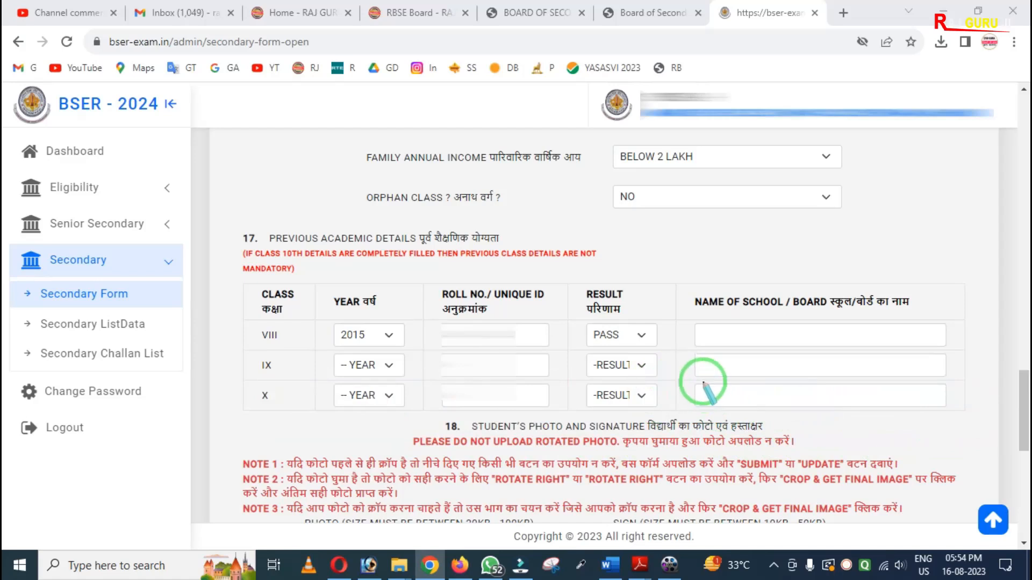
mouse_move(682, 374)
left_mouse_down()
mouse_move(846, 414)
mouse_move(1027, 422)
mouse_move(941, 422)
left_mouse_up()
mouse_move(683, 284)
left_mouse_down()
mouse_move(679, 304)
mouse_move(880, 432)
mouse_move(995, 414)
left_mouse_up()
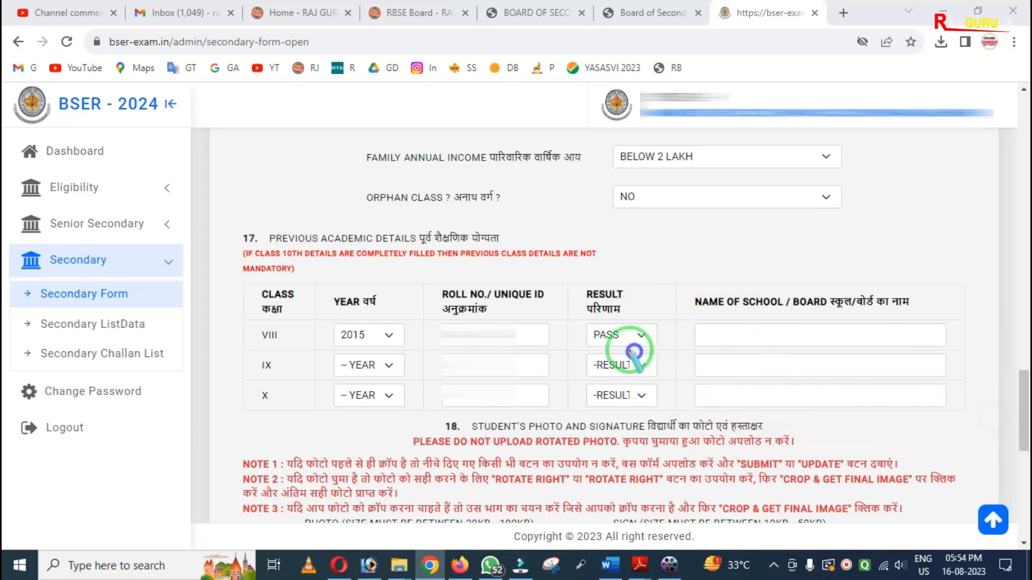
left_click(543, 334)
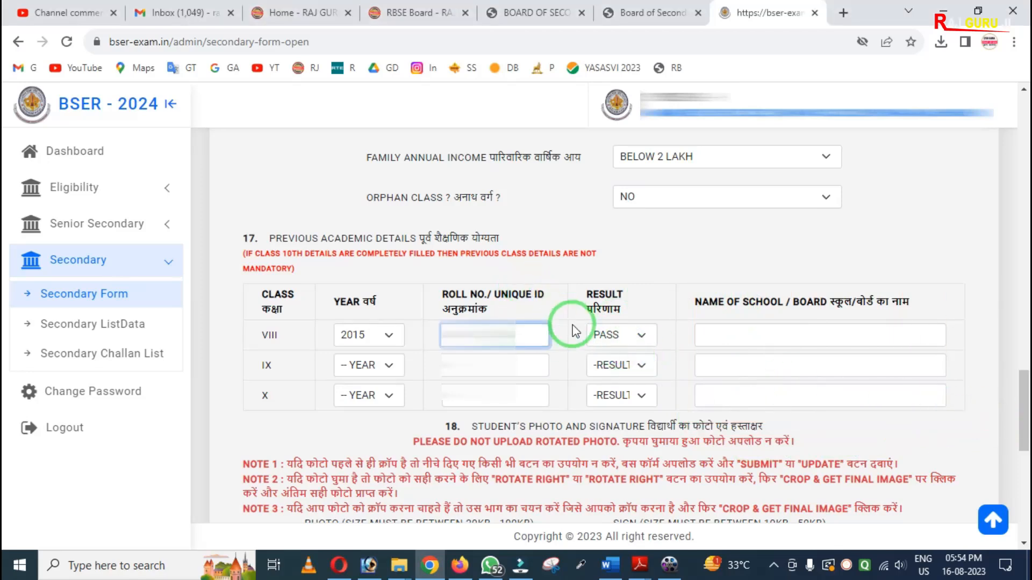
Review the student's photo and signature upload areas and their file size requirements.
scroll(575, 331, "down", 5)
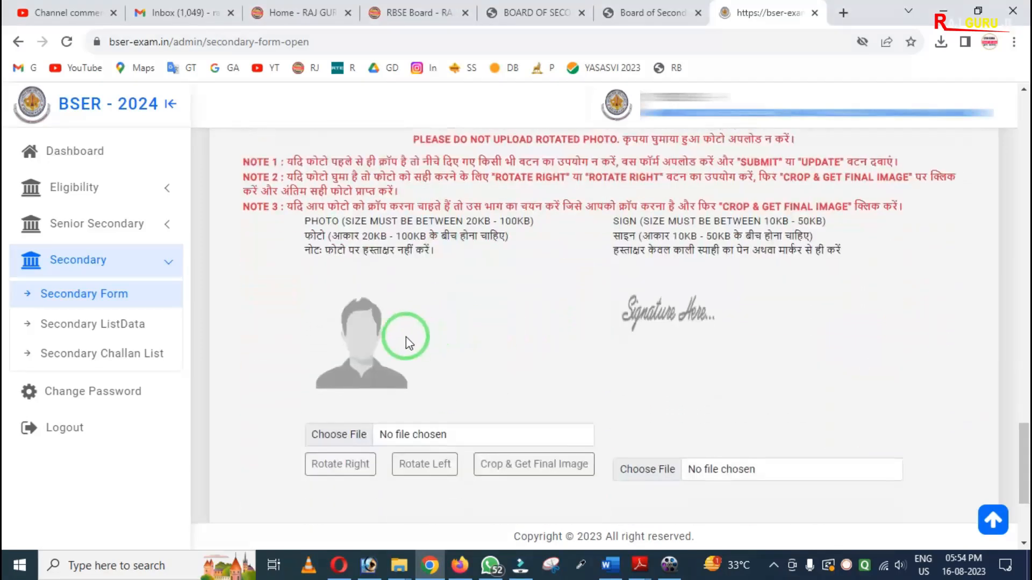
mouse_move(283, 278)
left_mouse_down()
mouse_move(399, 405)
mouse_move(435, 411)
left_mouse_up()
mouse_move(607, 279)
left_mouse_down()
mouse_move(610, 330)
mouse_move(727, 350)
left_mouse_up()
right_click(506, 313)
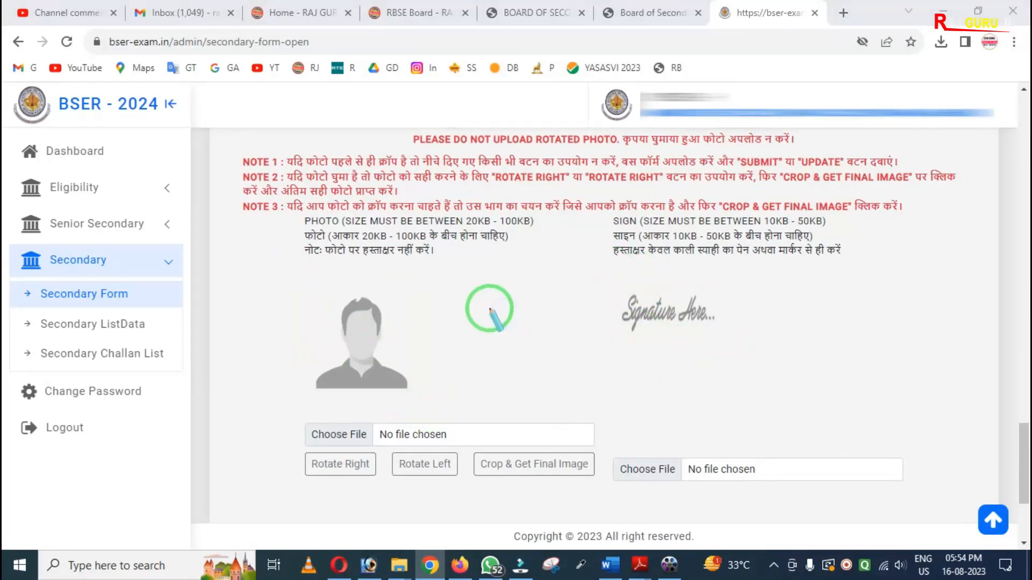
mouse_move(342, 211)
left_mouse_down()
mouse_move(362, 245)
mouse_move(399, 259)
mouse_move(460, 255)
left_mouse_up()
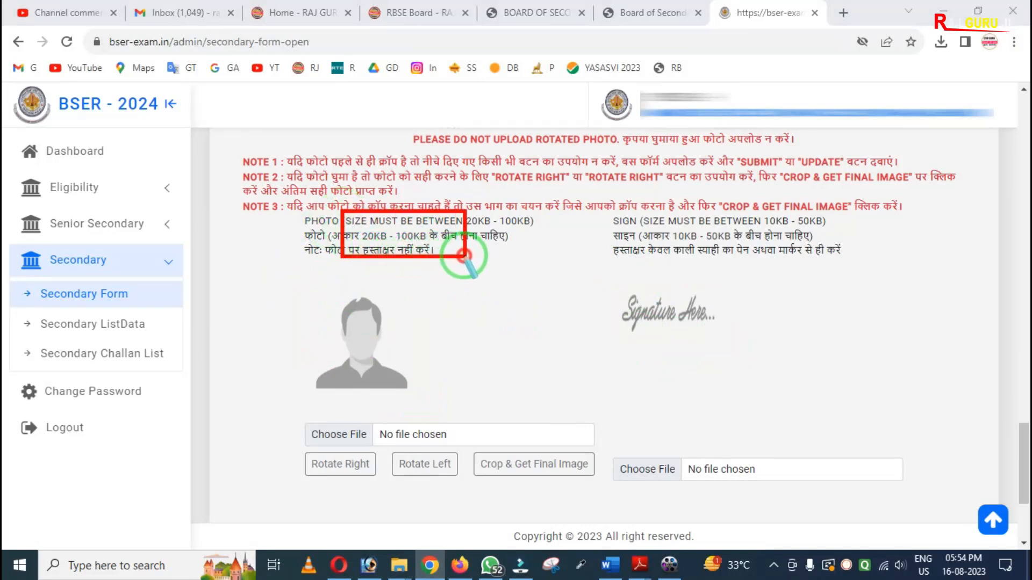
right_click(465, 256)
mouse_move(654, 212)
left_mouse_down()
mouse_move(740, 262)
mouse_move(792, 260)
left_mouse_up()
right_click(486, 281)
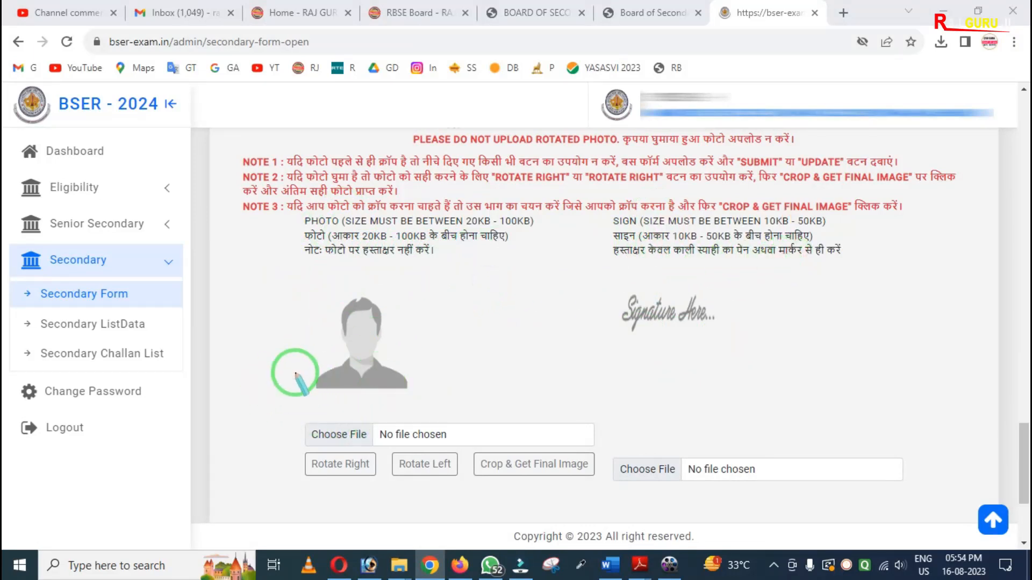
Choose the image file Men copy4.jpg as the student's photo.
left_click_drag(287, 407, 373, 454)
right_click(363, 419)
key("Escape")
left_click(342, 437)
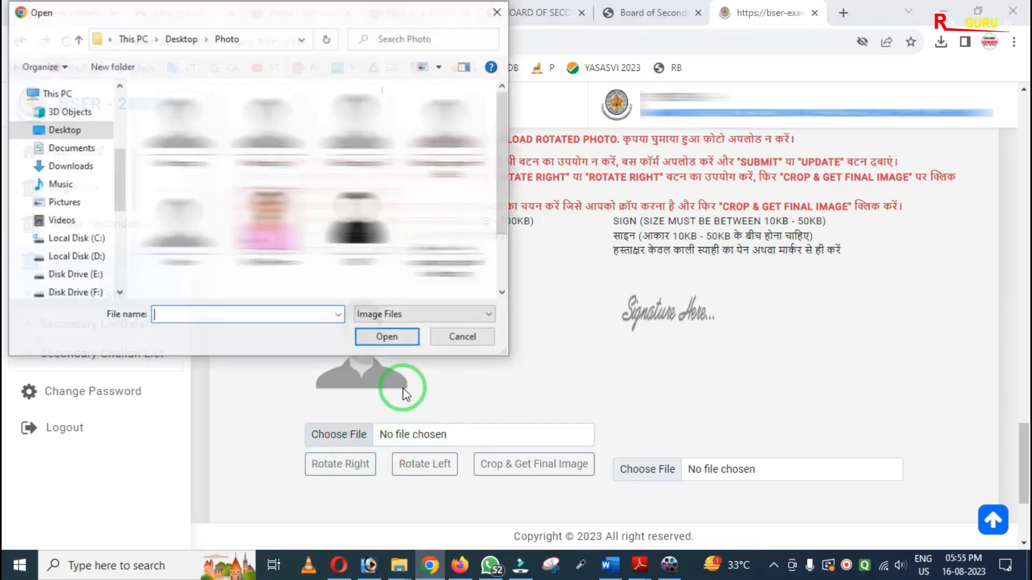
left_click(338, 129)
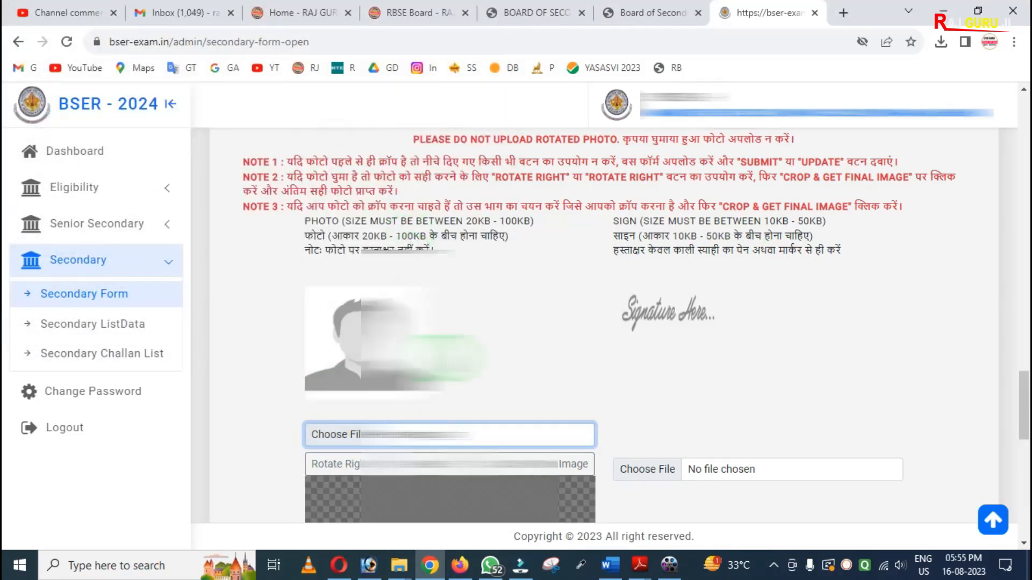
Fit the crop frame around the head and shoulders in the student's photo and generate the final cropped image.
scroll(450, 323, "down", 4)
scroll(447, 422, "down", 2)
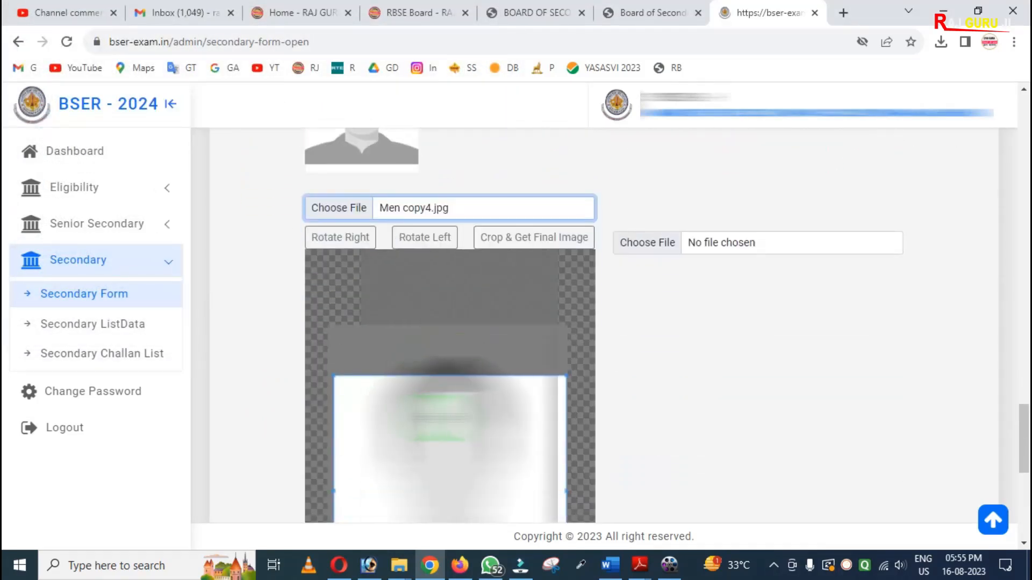
left_click_drag(467, 436, 466, 410)
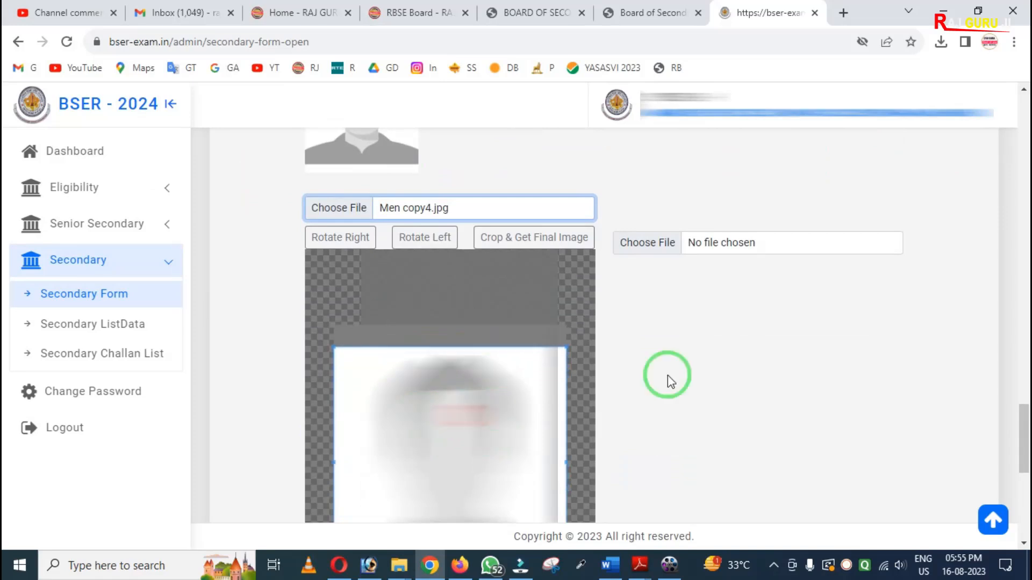
scroll(672, 378, "down", 3)
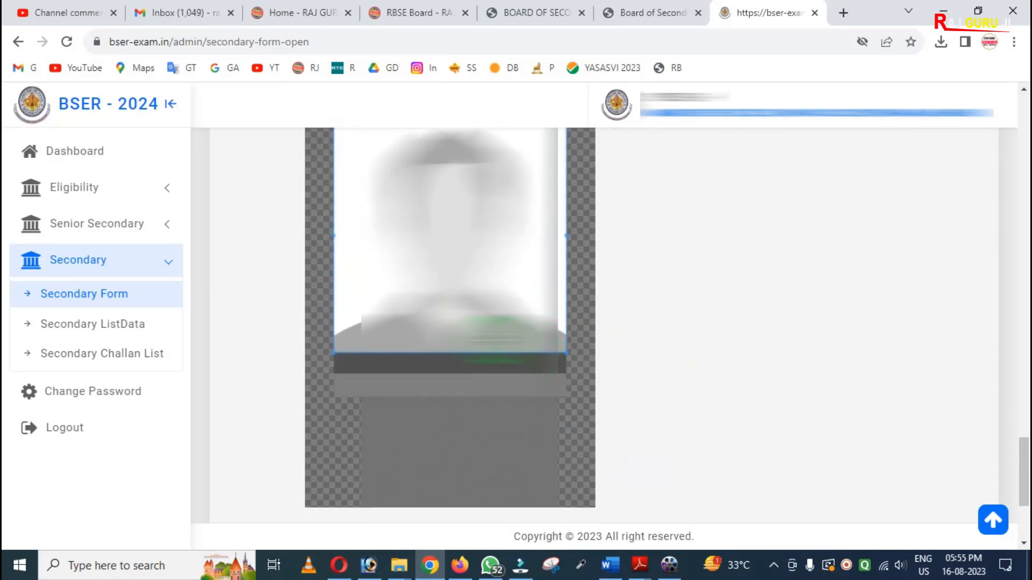
scroll(495, 323, "up", 1)
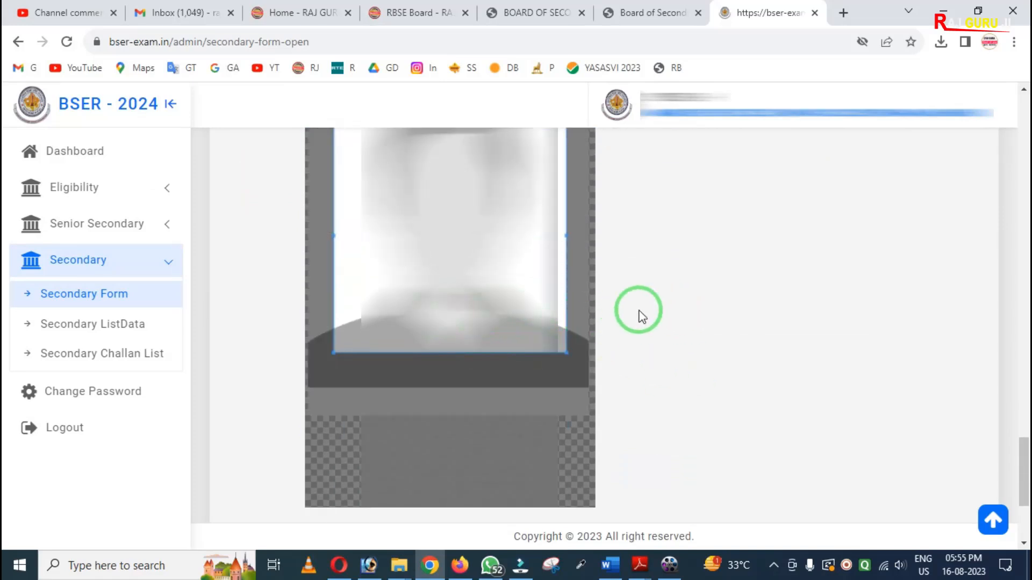
scroll(459, 263, "down", 1)
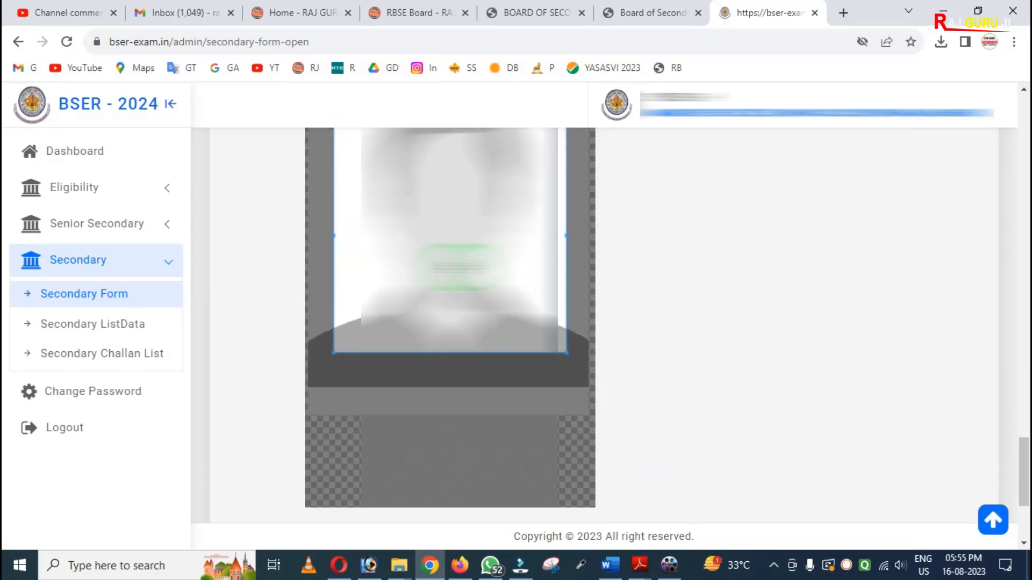
scroll(768, 241, "down", 3)
scroll(767, 241, "up", 4)
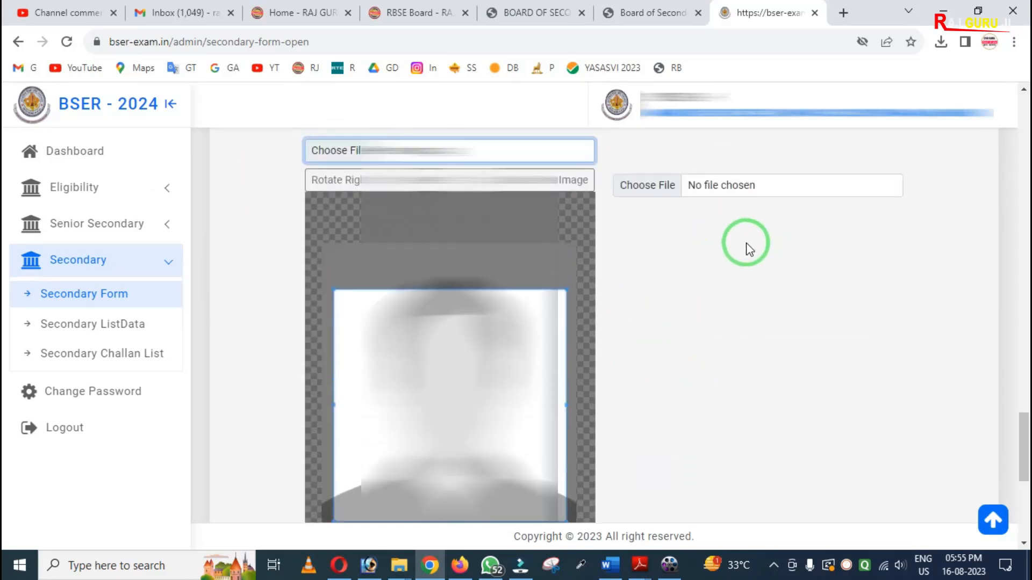
scroll(721, 249, "down", 2)
left_click_drag(478, 271, 483, 251)
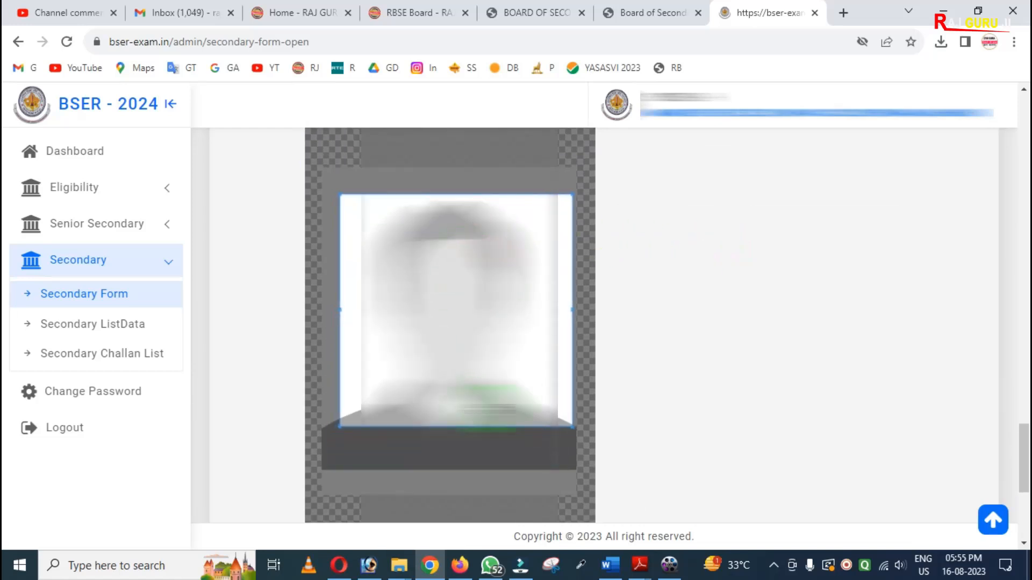
left_click_drag(456, 429, 465, 467)
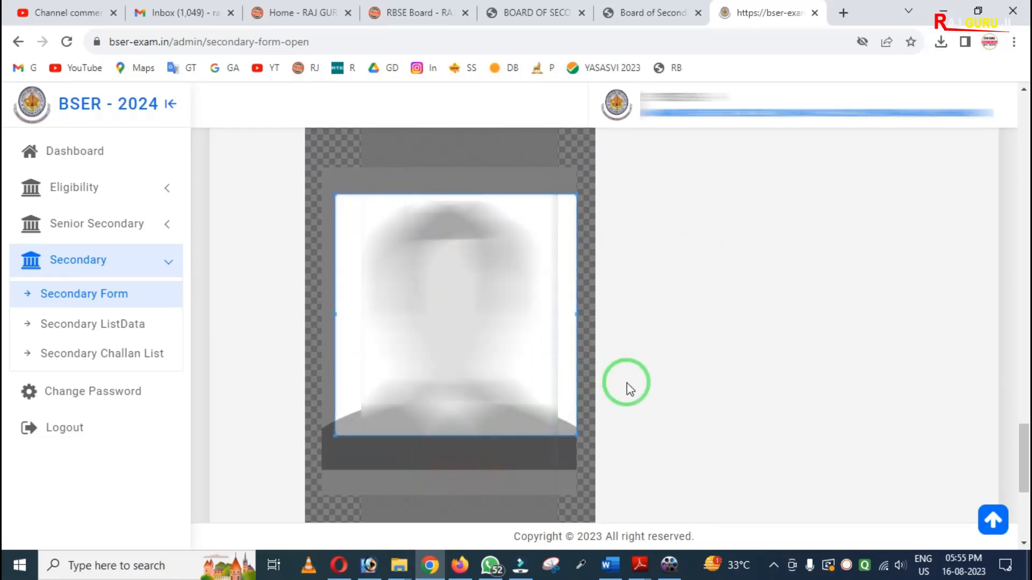
scroll(627, 382, "up", 3)
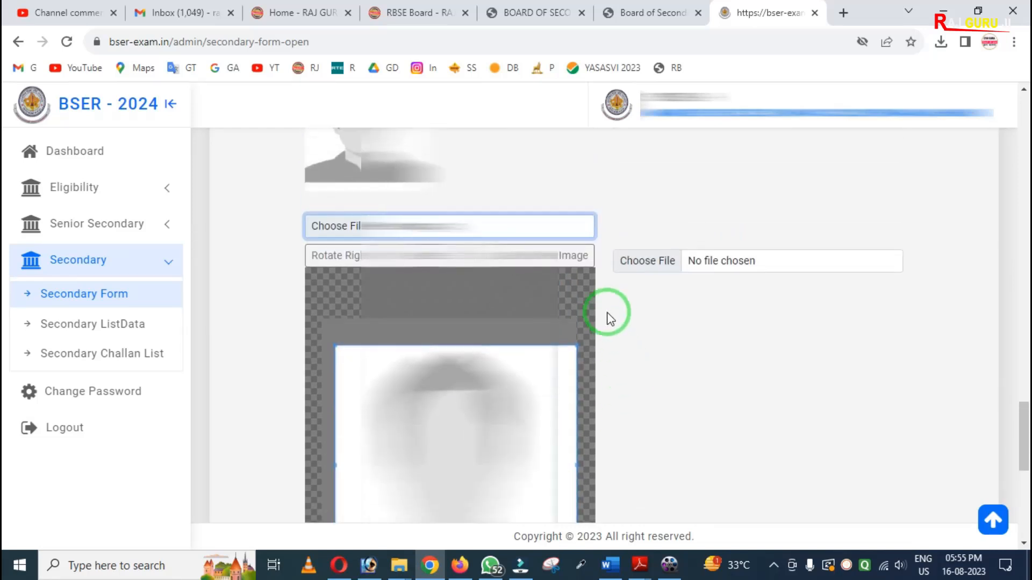
left_click(550, 258)
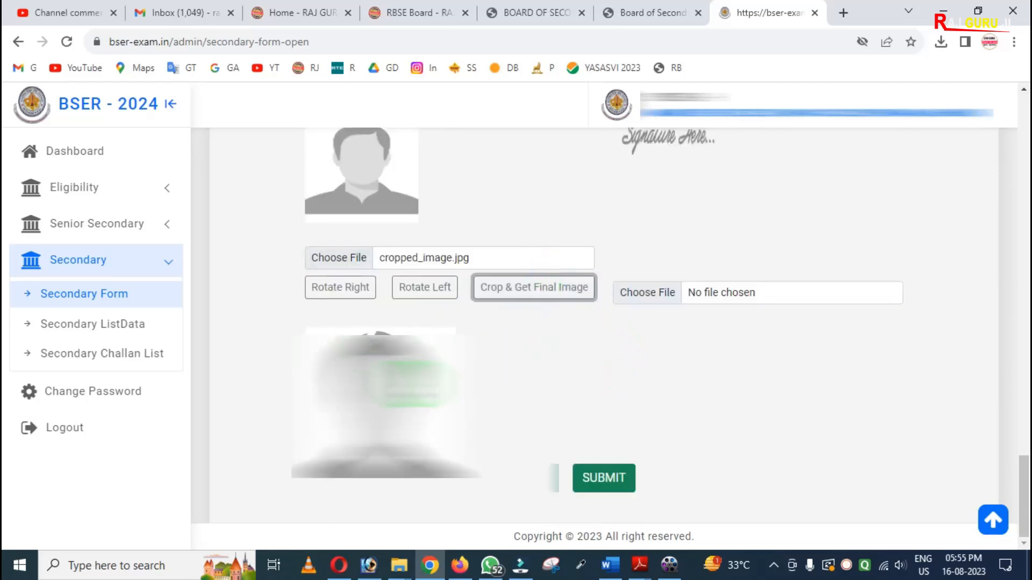
Choose signature_placeholder copy.jpg as the student's signature and submit the Secondary application form.
scroll(660, 269, "up", 3)
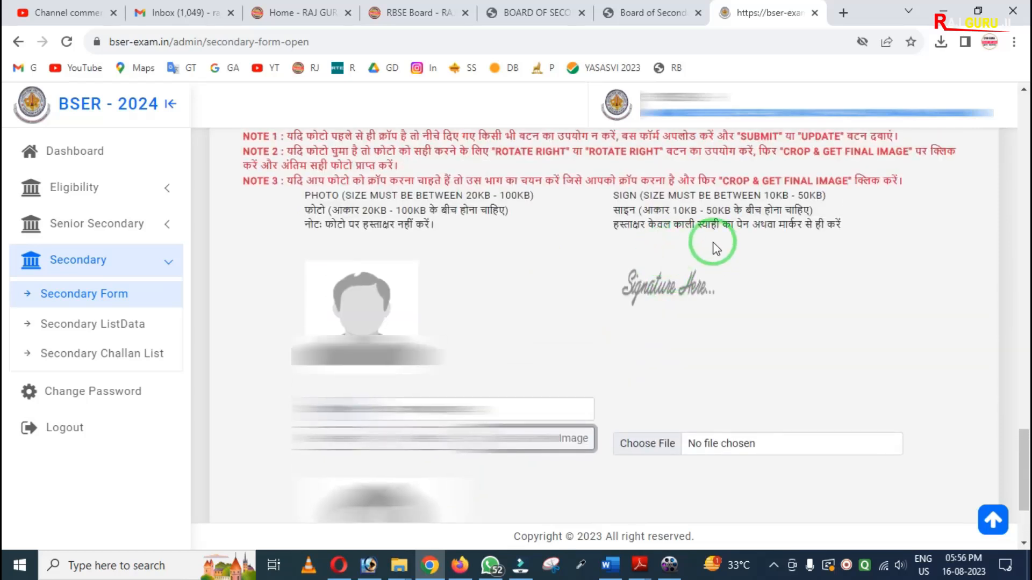
scroll(713, 243, "down", 2)
left_click(645, 368)
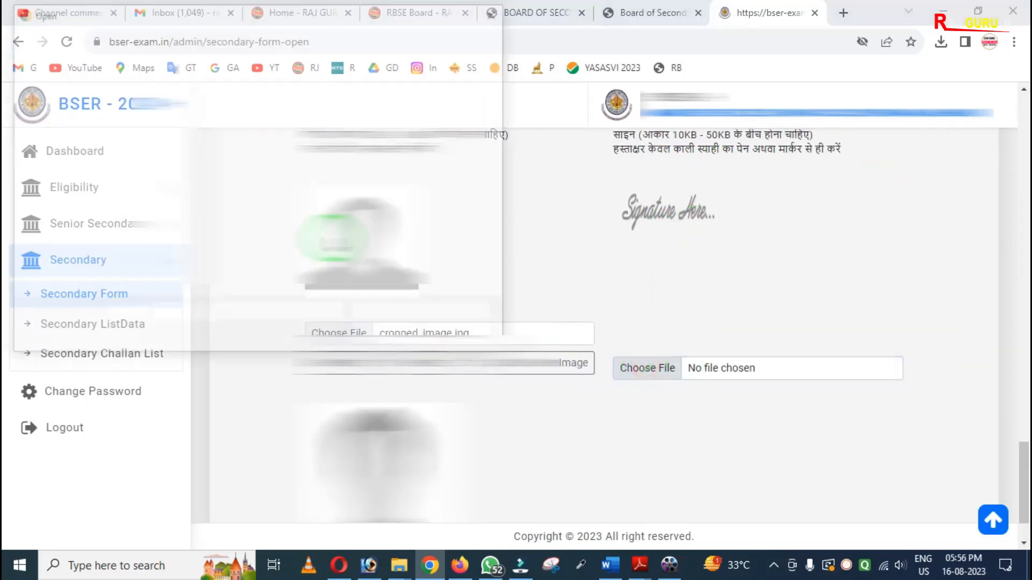
double_click(203, 266)
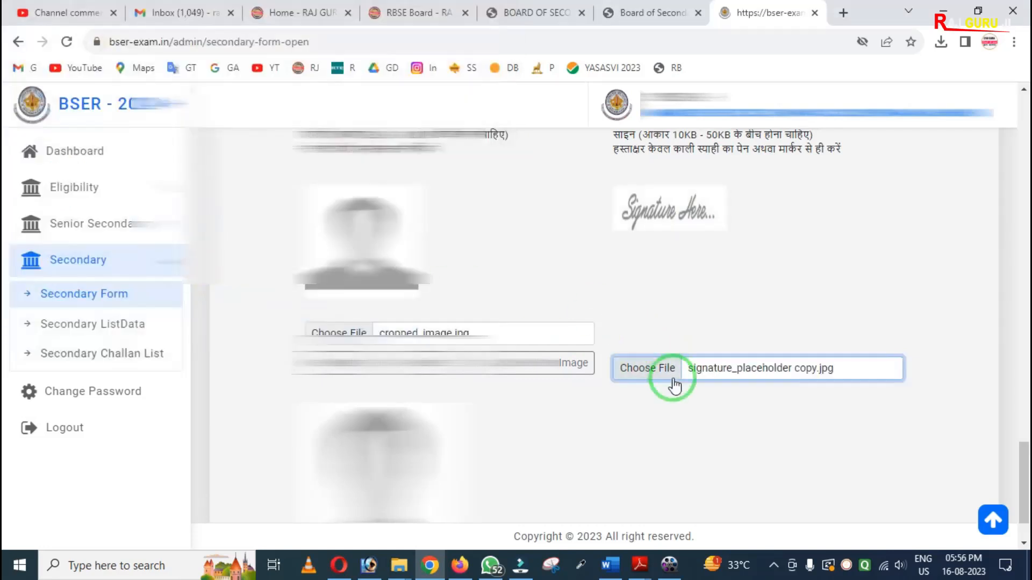
scroll(672, 379, "down", 2)
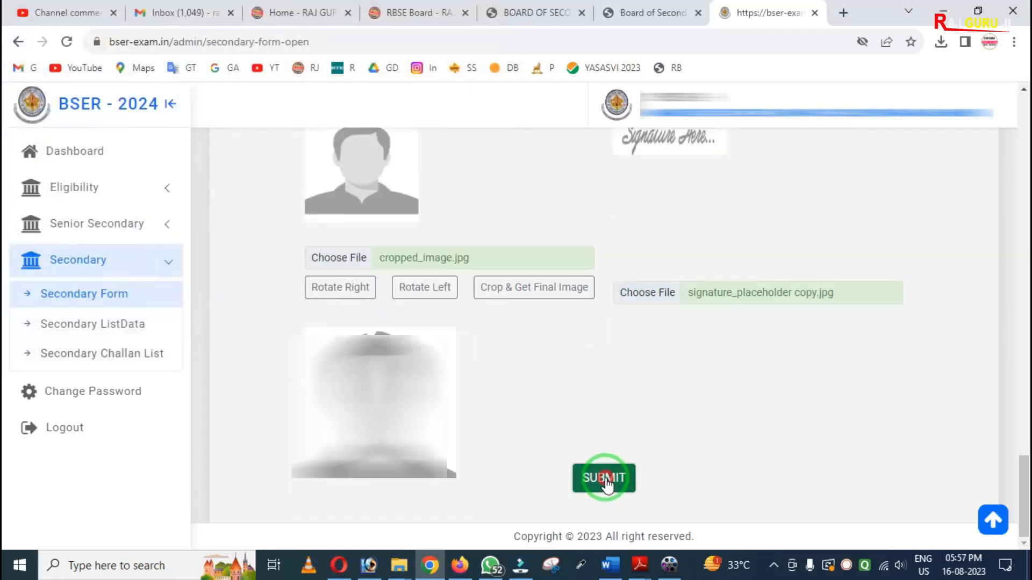
left_click(606, 480)
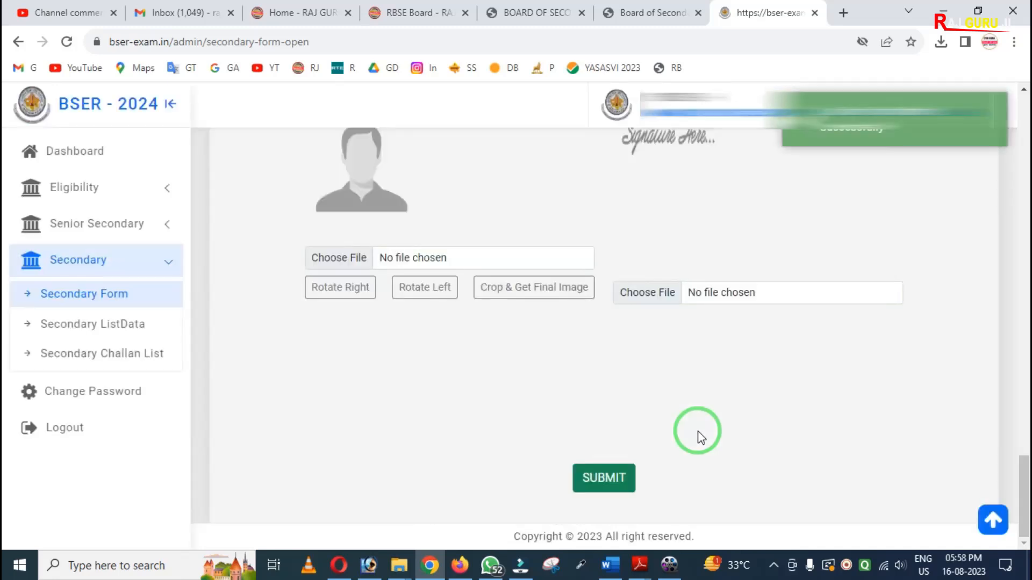
Review the Secondary form's fields from the student's name down to the previous academic details.
scroll(872, 308, "up", 4)
scroll(871, 308, "up", 15)
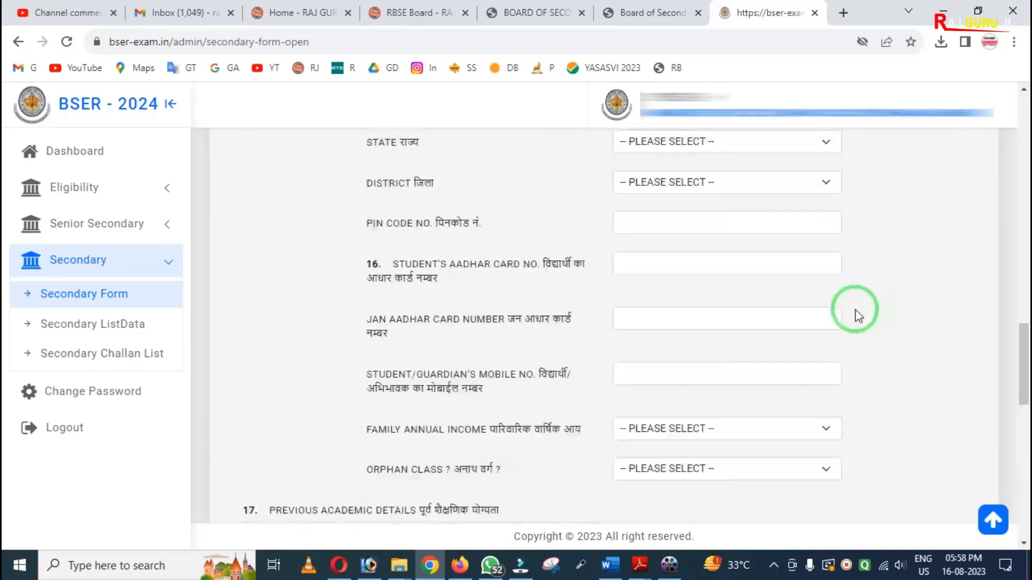
scroll(643, 376, "up", 10)
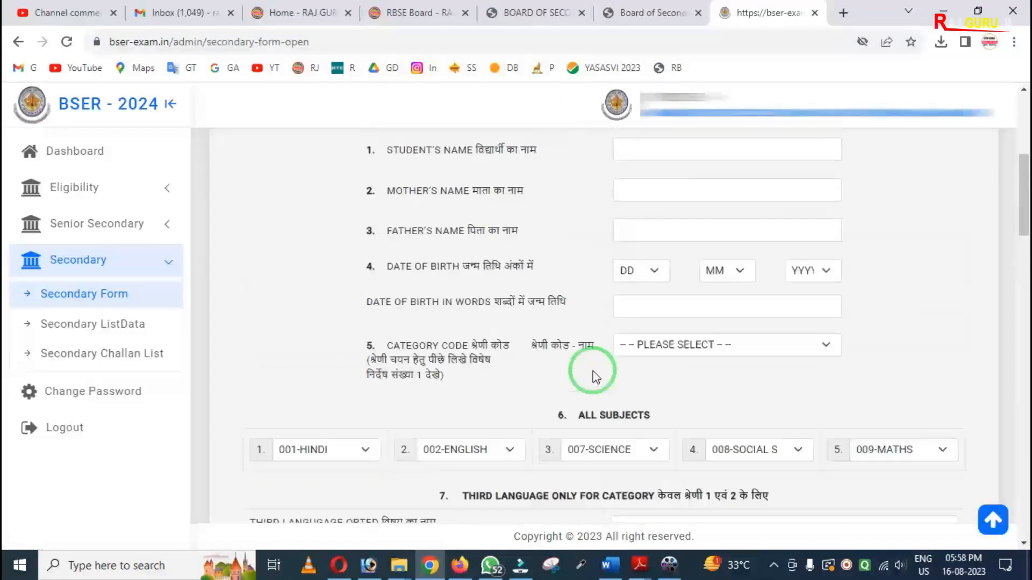
scroll(586, 376, "down", 8)
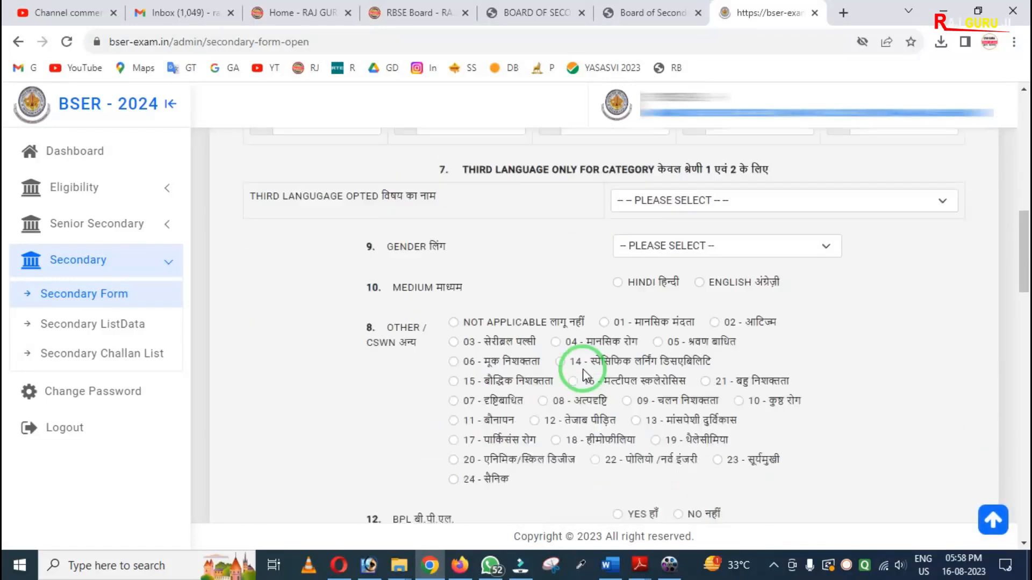
scroll(586, 375, "down", 12)
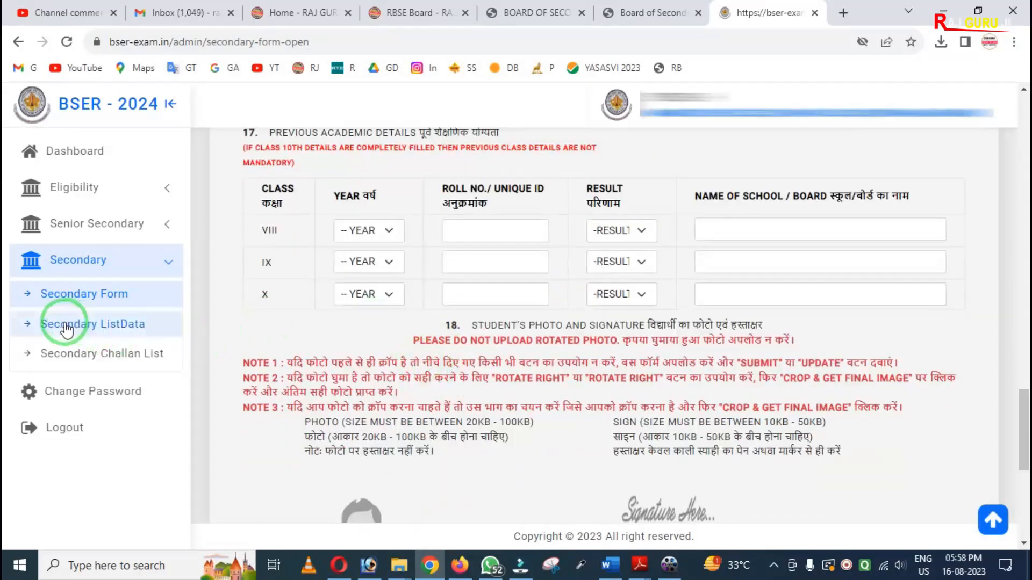
Open the Secondary form list and check its total, locked and unlocked form counts.
left_click(139, 327)
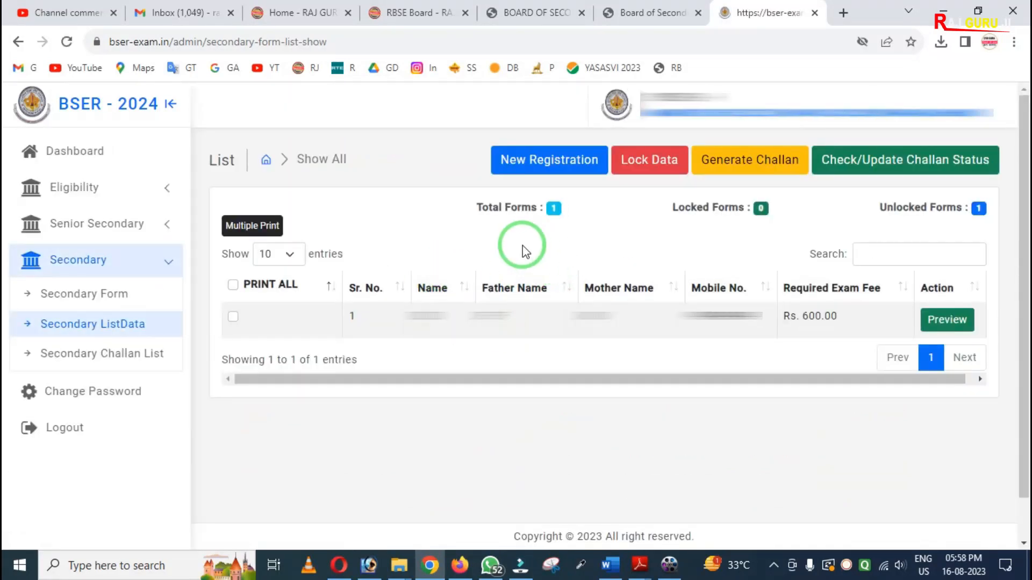
mouse_move(465, 196)
left_mouse_down()
mouse_move(494, 222)
mouse_move(592, 231)
left_mouse_up()
left_click(576, 232)
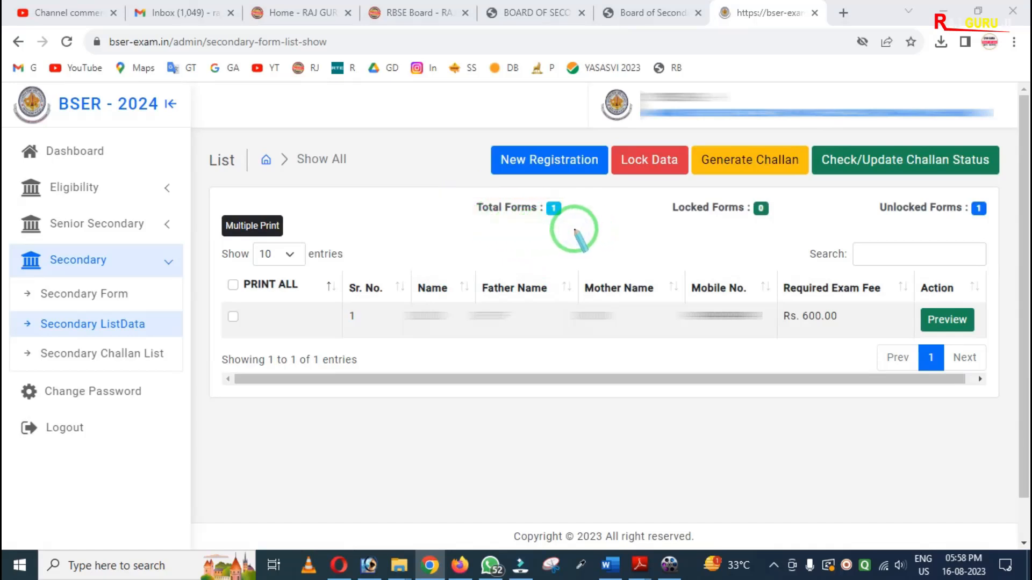
left_click_drag(743, 192, 777, 232)
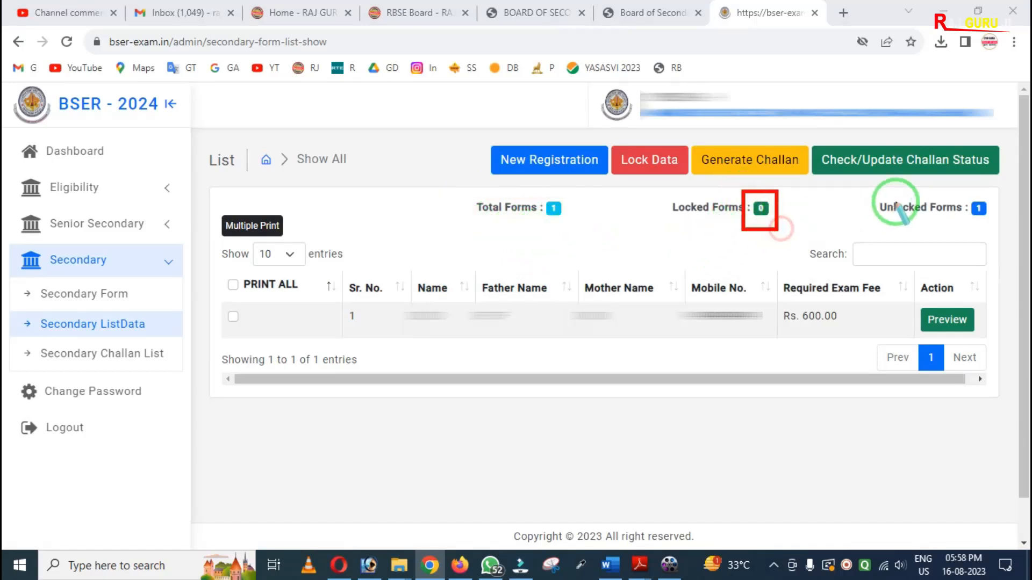
left_click(804, 214)
left_click_drag(934, 194, 994, 232)
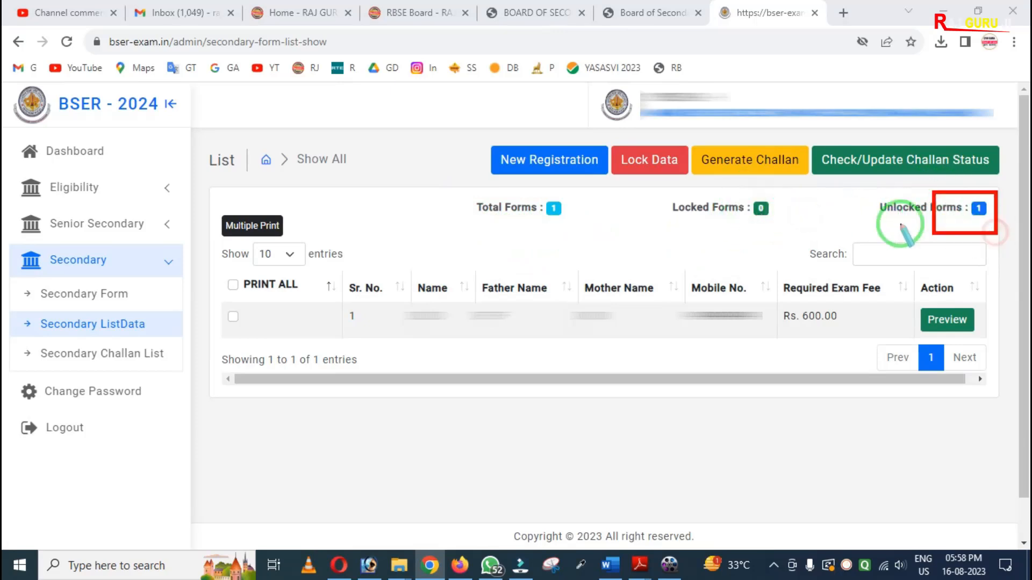
left_click(841, 219)
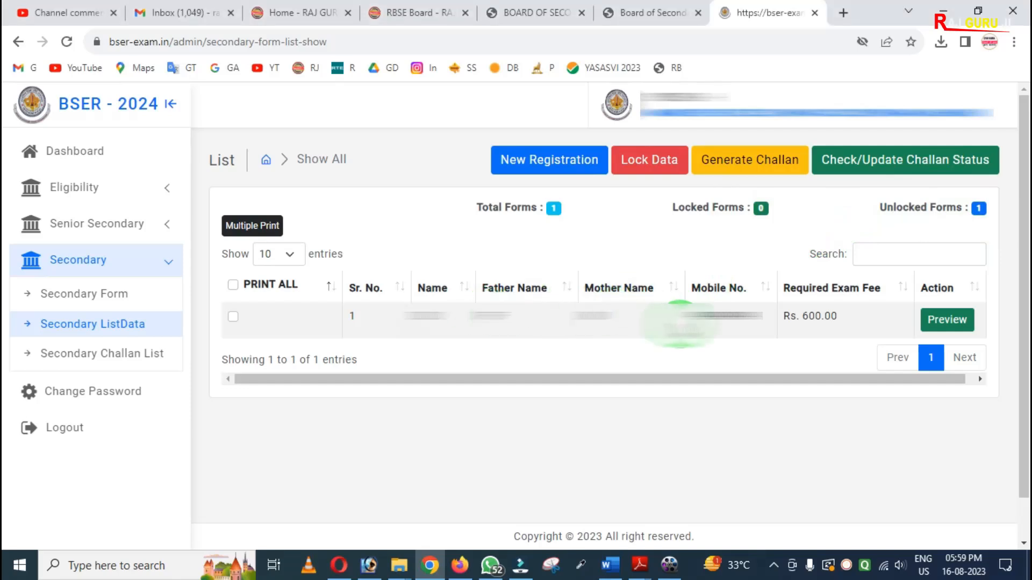
Preview the listed student's provisional application form through the class VIII to X details, and return to the Secondary form list.
left_click(937, 317)
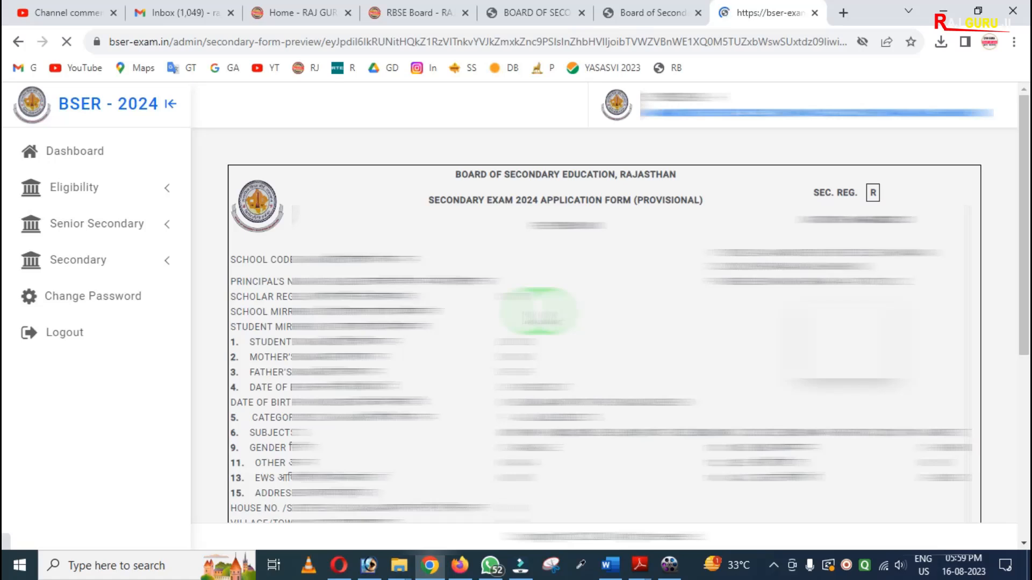
scroll(539, 311, "down", 5)
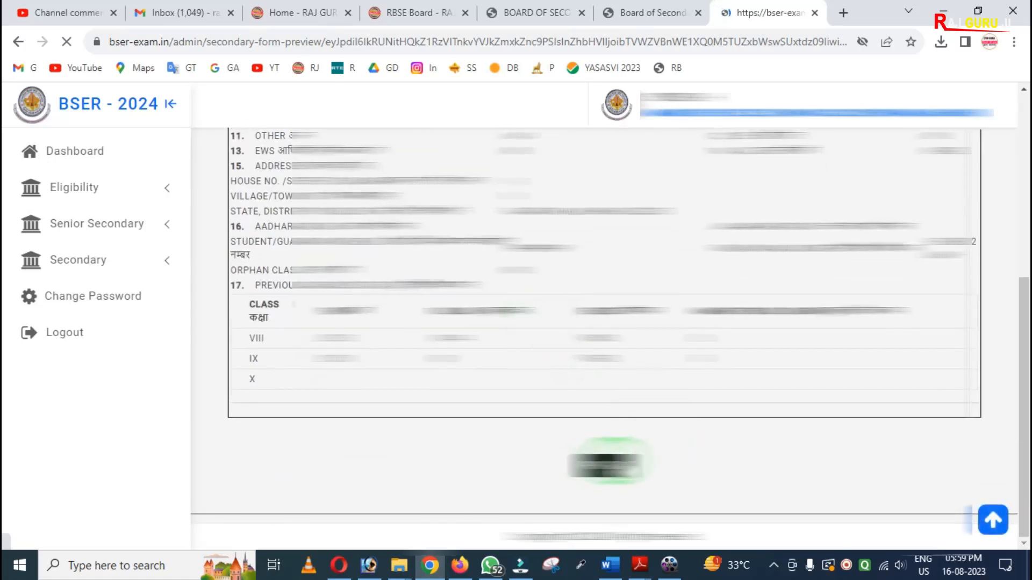
scroll(592, 463, "up", 6)
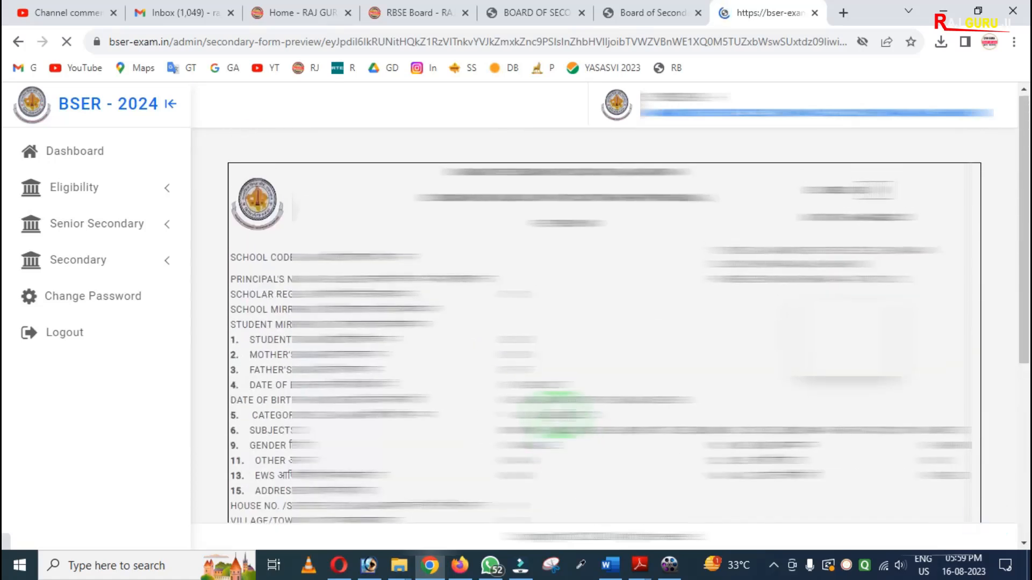
left_click(95, 263)
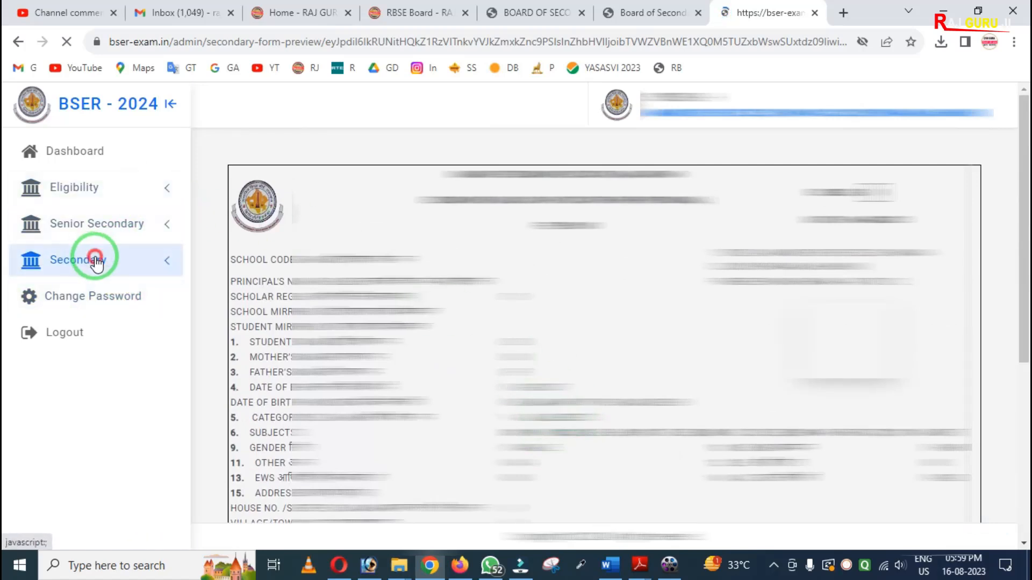
left_click(129, 323)
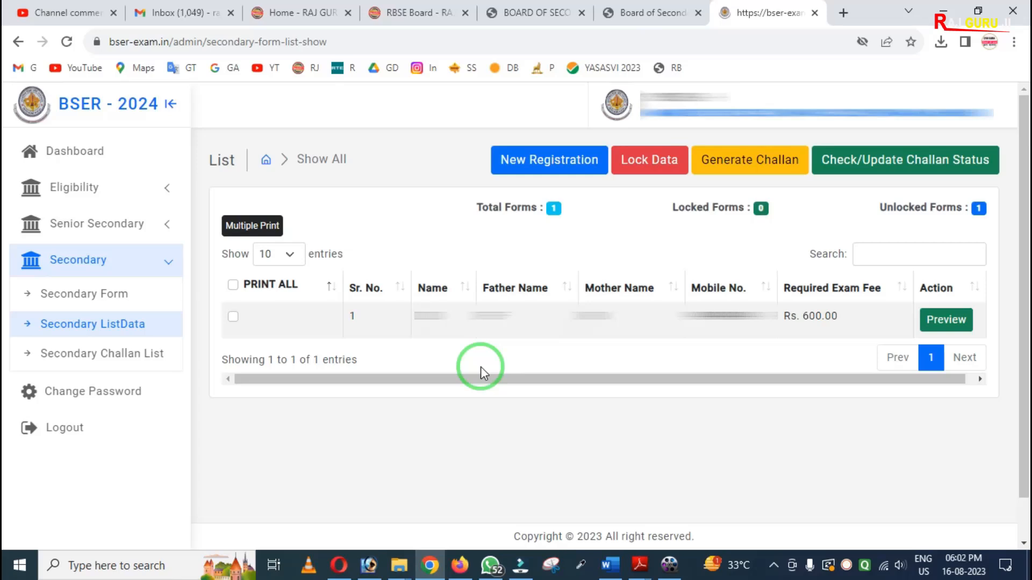
Examine the list's entries-per-page options and its columns across to the Action column.
scroll(478, 374, "down", 1)
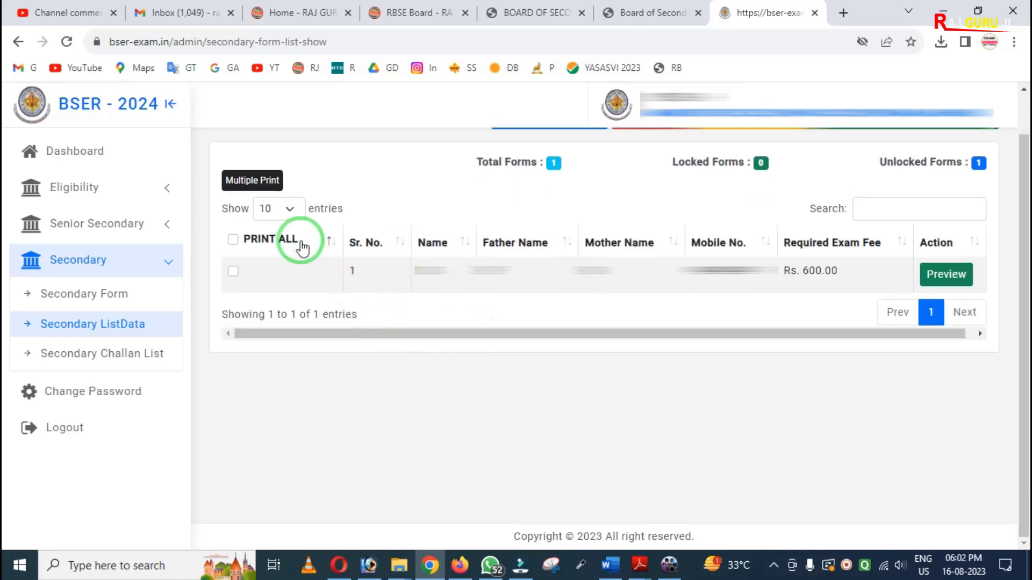
left_click(290, 208)
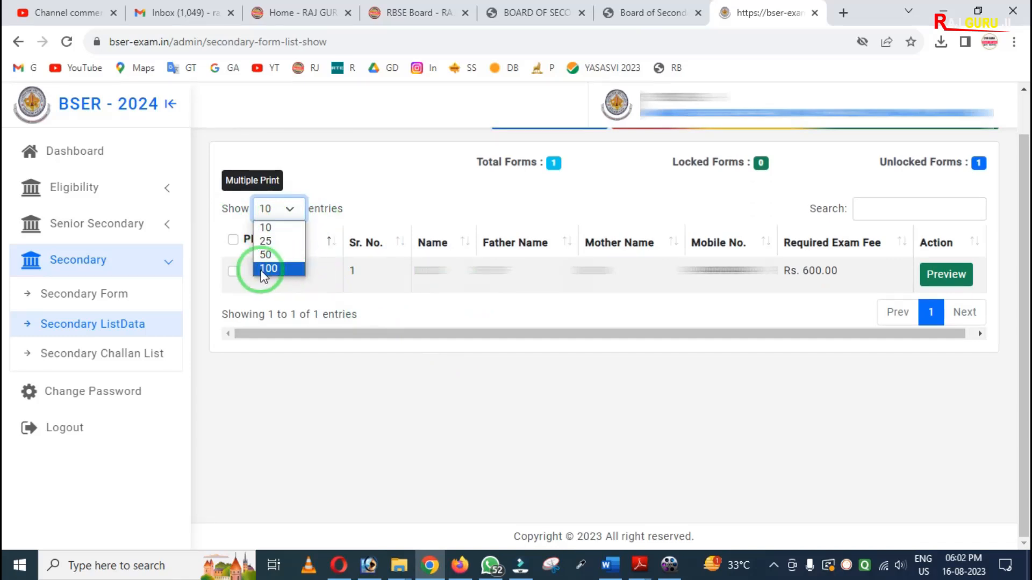
left_click(378, 365)
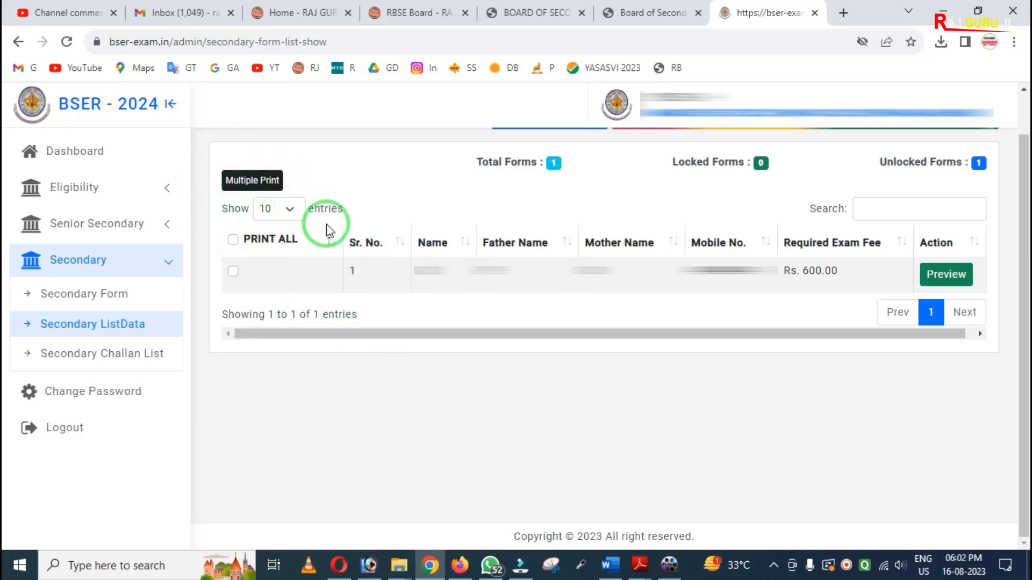
left_click_drag(498, 346, 617, 340)
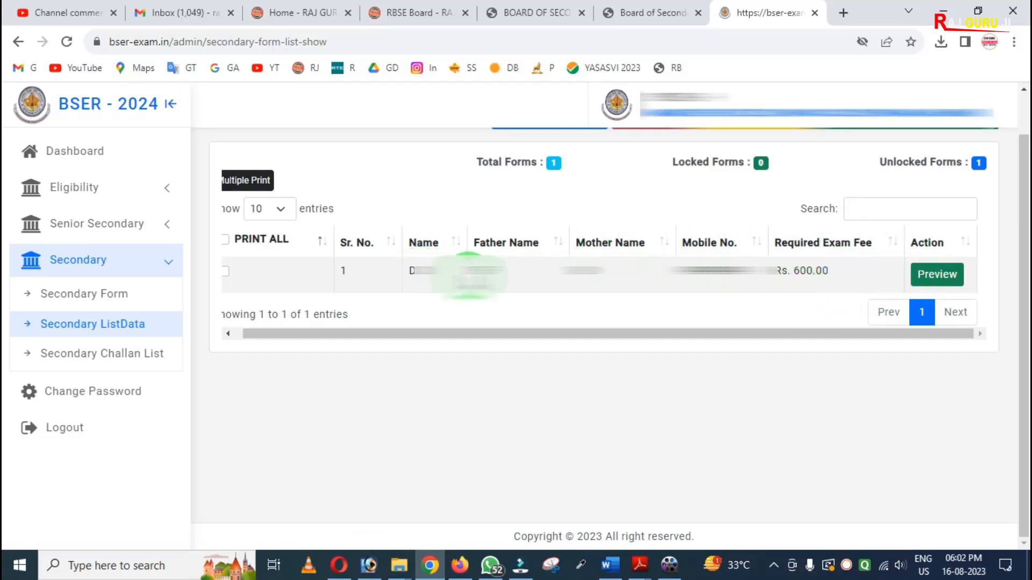
Open the Senior Secondary registration form and review its examination name and regular candidate heading.
scroll(469, 275, "up", 1)
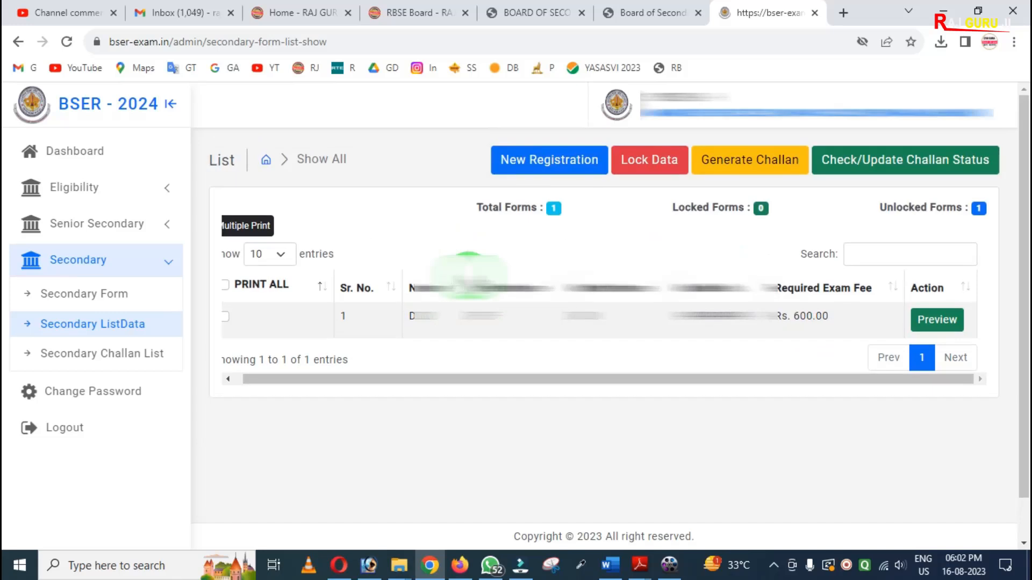
left_click(105, 225)
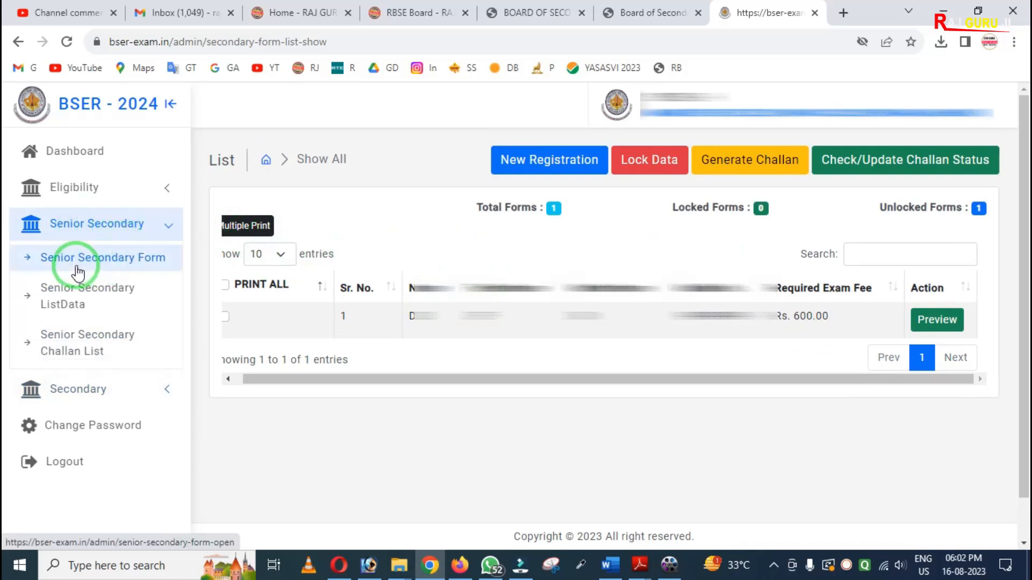
left_click(136, 265)
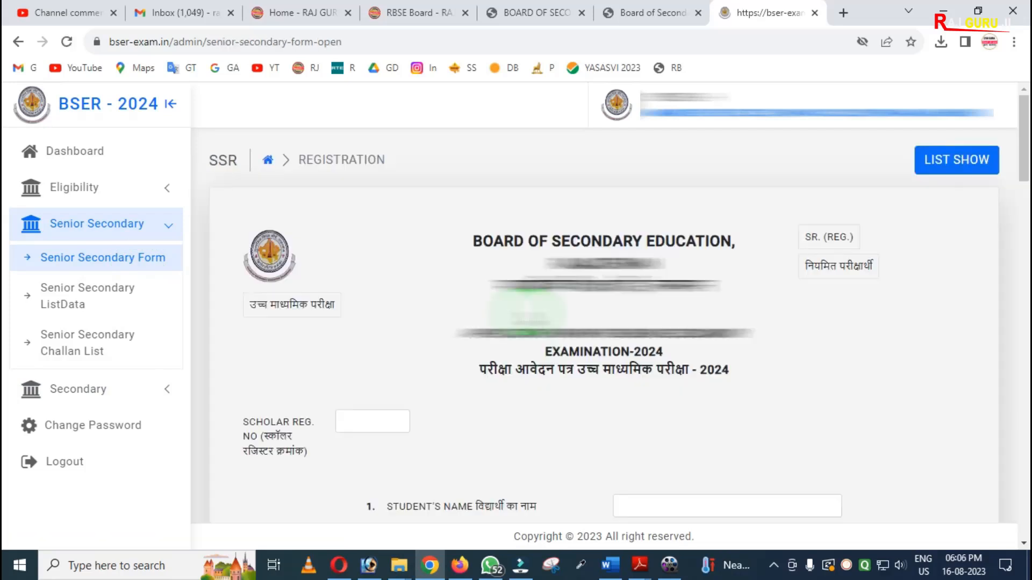
scroll(526, 323, "down", 17)
scroll(531, 338, "up", 15)
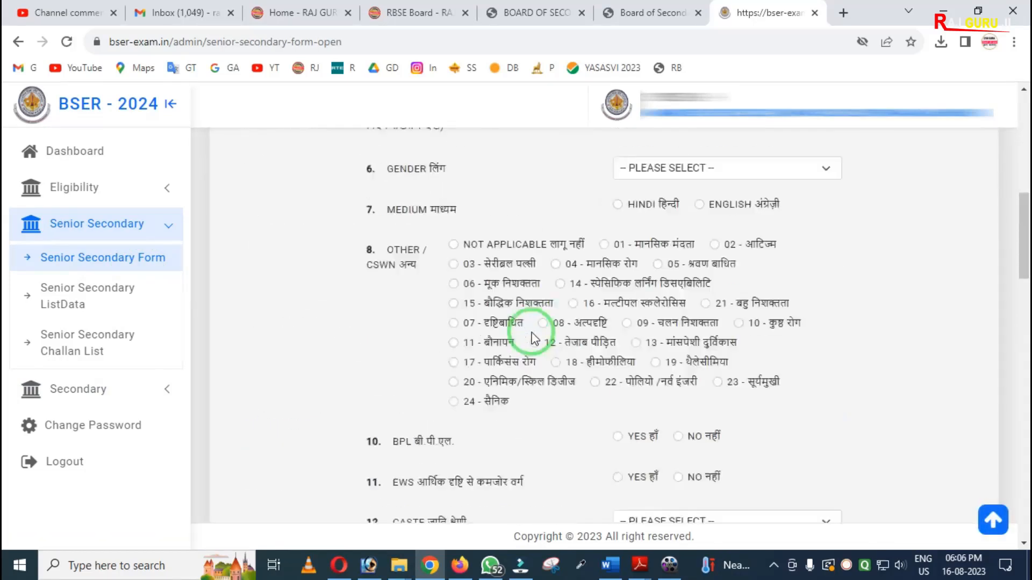
mouse_move(221, 278)
left_mouse_down()
mouse_move(301, 325)
mouse_move(362, 329)
left_mouse_up()
mouse_move(785, 228)
left_mouse_down()
mouse_move(811, 253)
mouse_move(895, 253)
left_mouse_up()
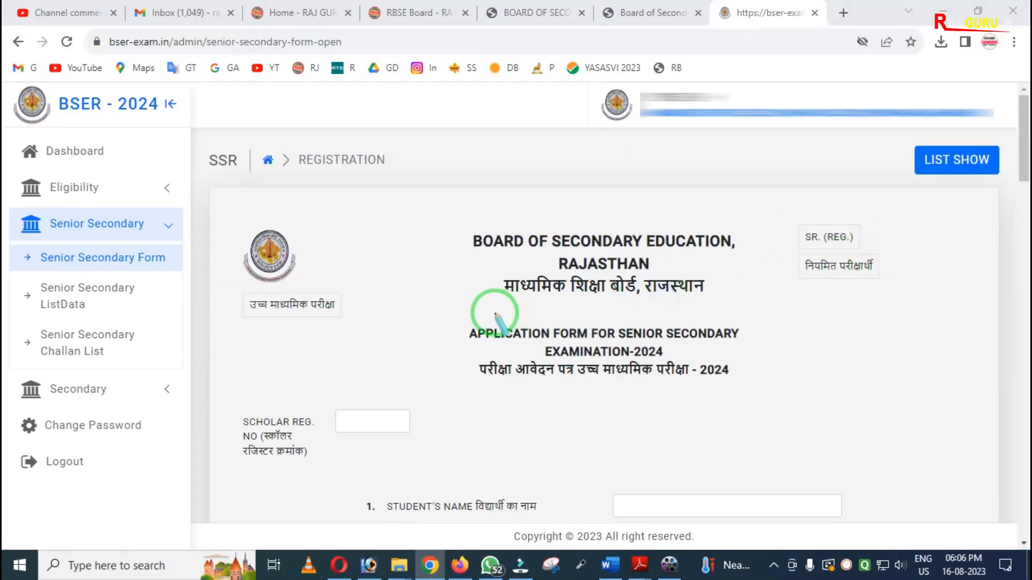
key("Escape")
Examine the scholar register number field and the student's, mother's and father's name fields on the Senior Secondary form.
scroll(430, 316, "down", 3)
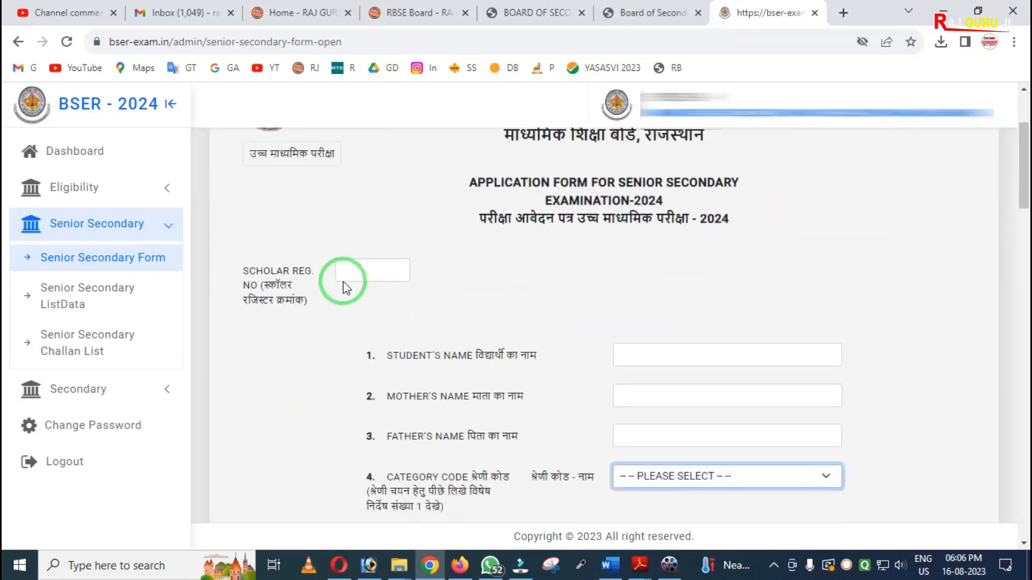
key("ctrl+2")
mouse_move(315, 242)
left_mouse_down()
mouse_move(405, 295)
mouse_move(417, 291)
left_mouse_up()
right_click(417, 291)
scroll(560, 295, "down", 3)
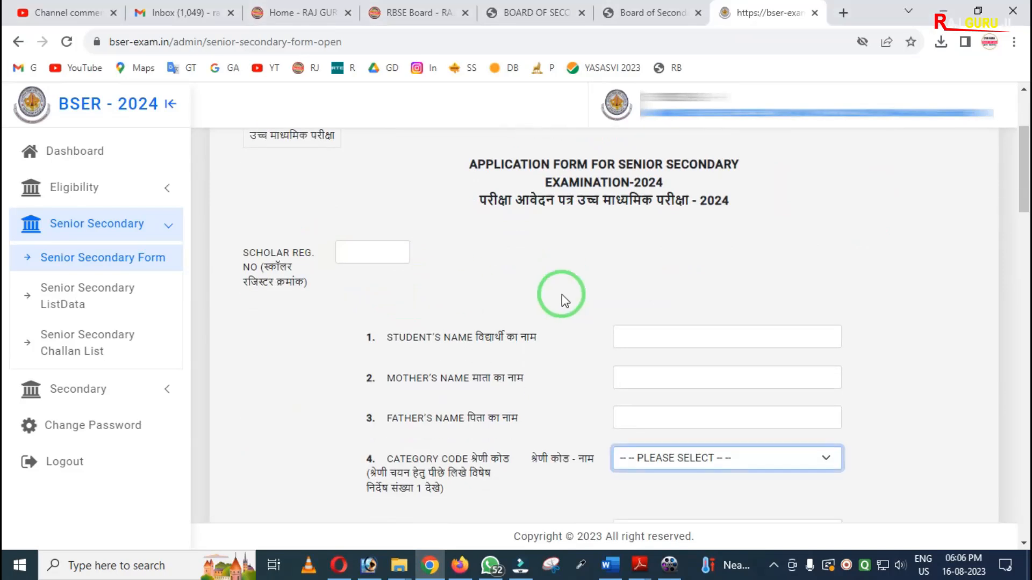
mouse_move(587, 170)
left_mouse_down()
mouse_move(606, 222)
mouse_move(744, 292)
mouse_move(864, 316)
left_mouse_up()
right_click(857, 339)
key("Escape")
Set the category code to 1 - ALL SUBJECTS.
left_click(658, 331)
left_click(658, 330)
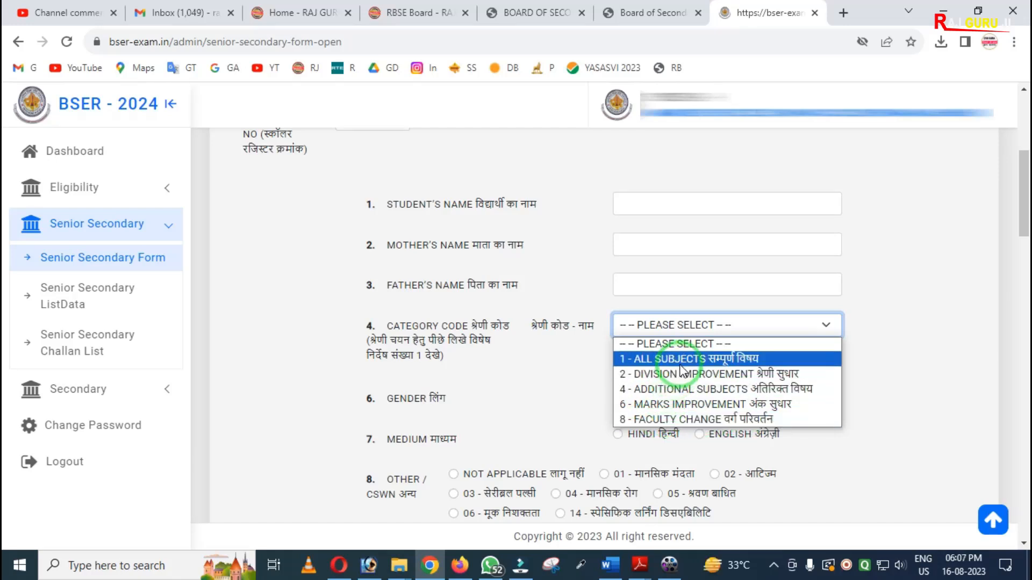
left_click(664, 359)
Set the optional subjects group to SCIENCE and review the subject row it fills in.
scroll(599, 368, "down", 3)
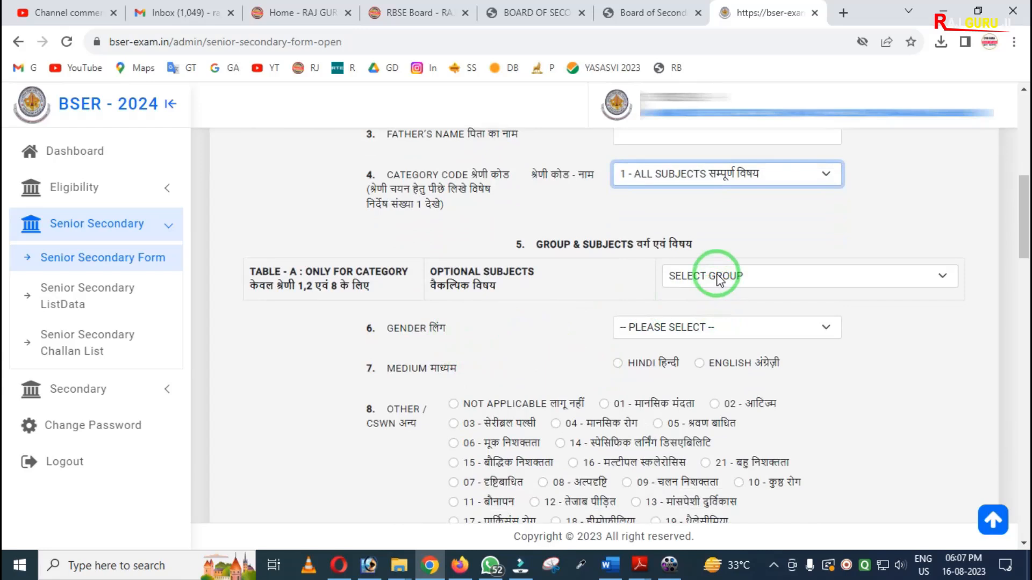
left_click(719, 280)
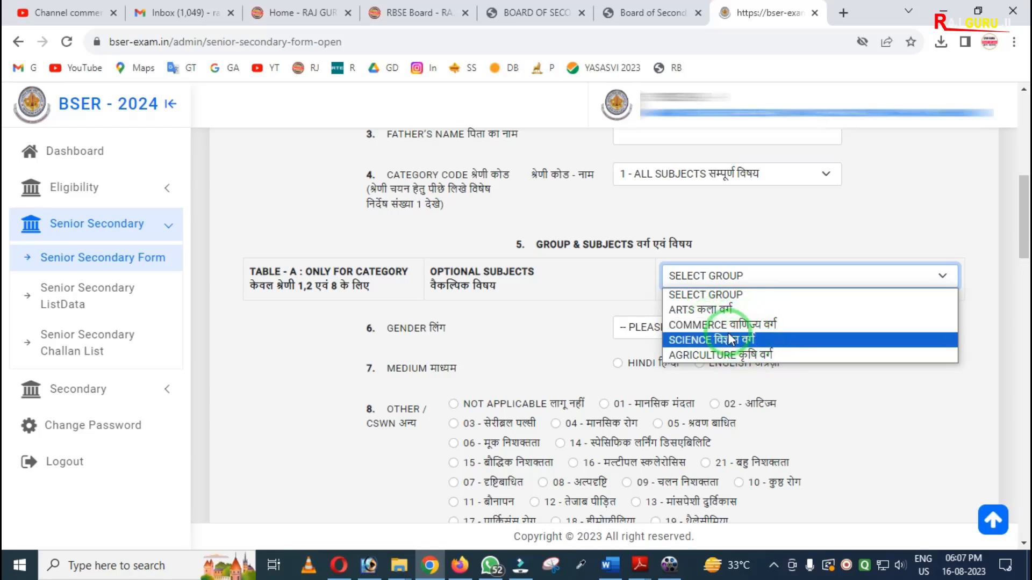
left_click(707, 340)
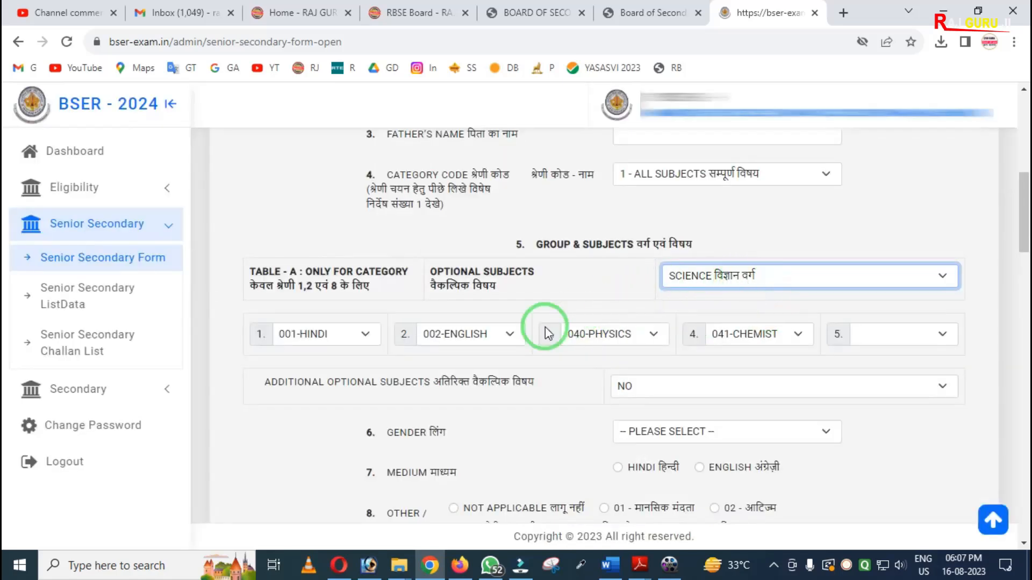
mouse_move(211, 301)
left_mouse_down()
mouse_move(223, 322)
mouse_move(858, 388)
left_mouse_up()
key("Escape")
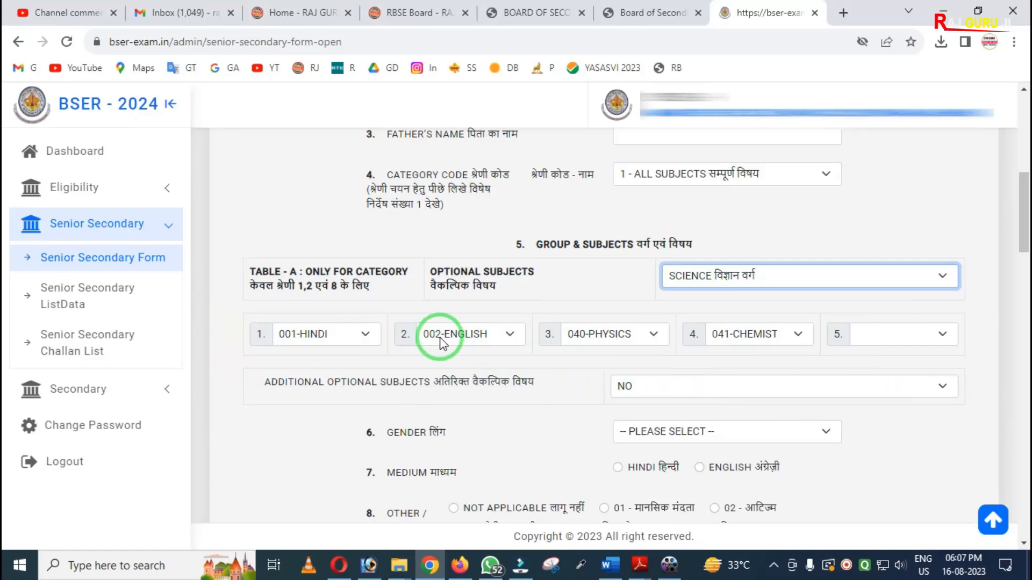
Choose 015-MATHEMATICS as the fifth subject and check the choices for the second subject.
left_click(942, 337)
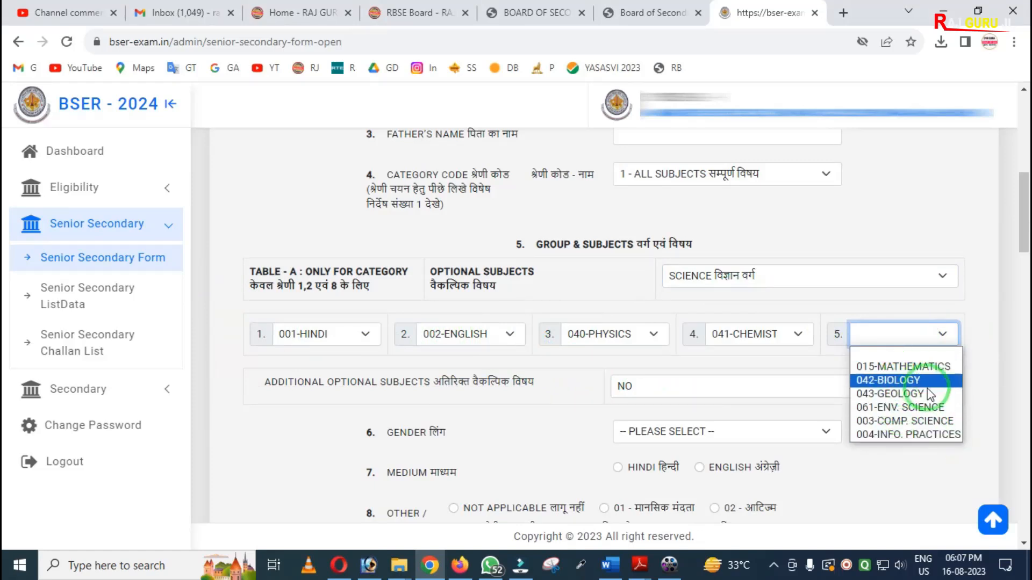
left_click(907, 370)
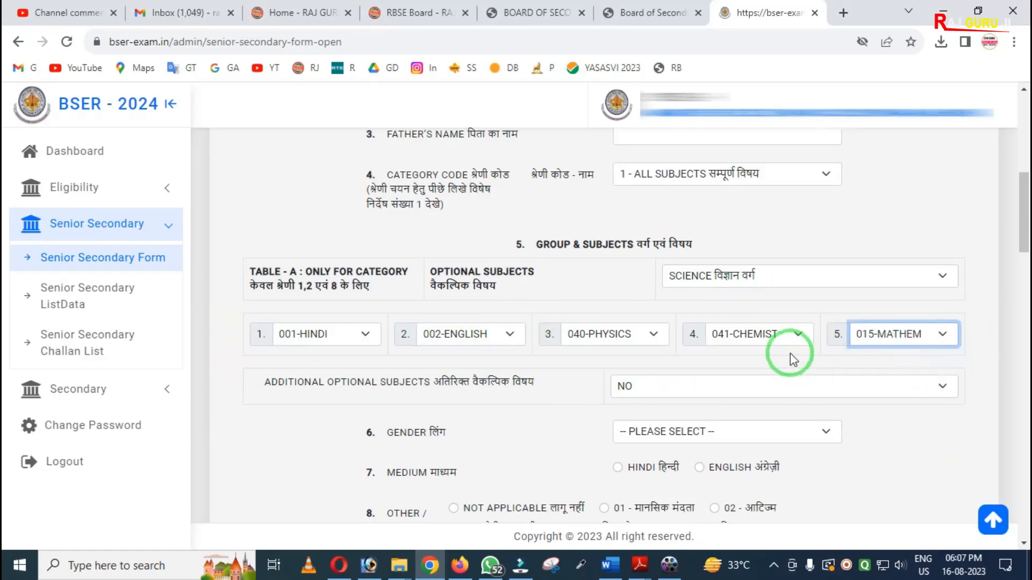
left_click(510, 336)
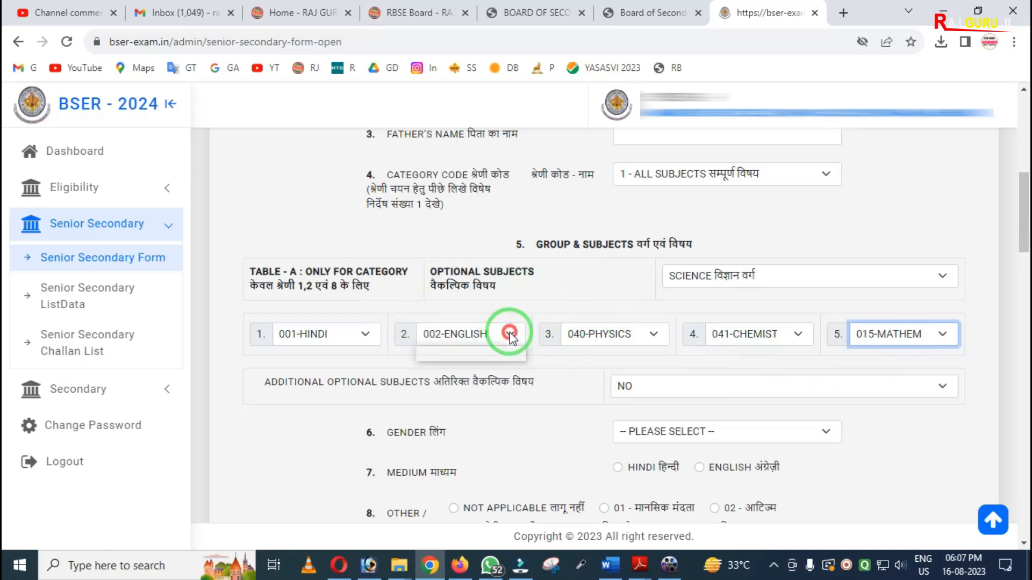
left_click(582, 366)
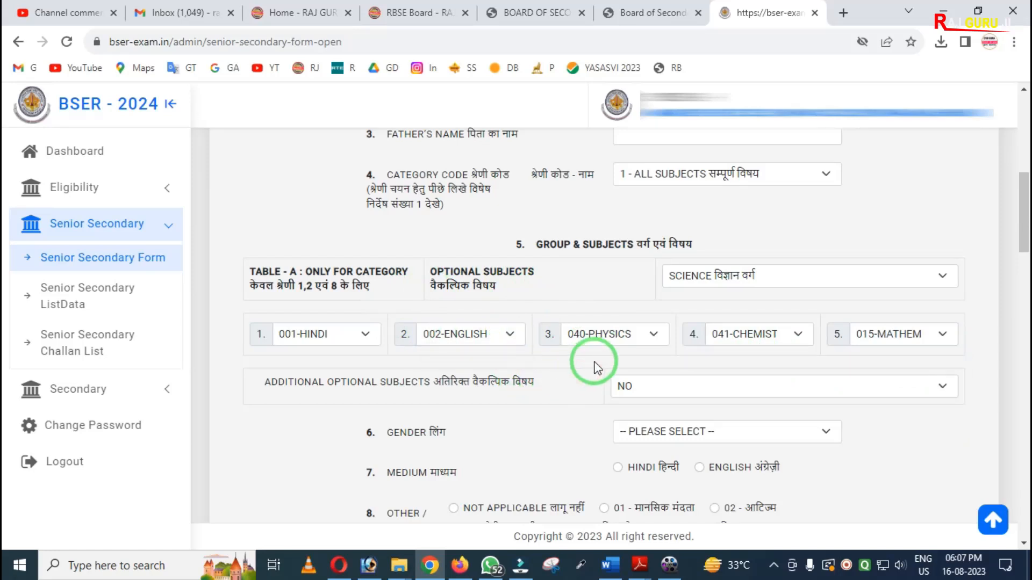
Preview the choices offered when additional optional subjects is set to YES, and restore the setting to NO.
scroll(602, 360, "down", 1)
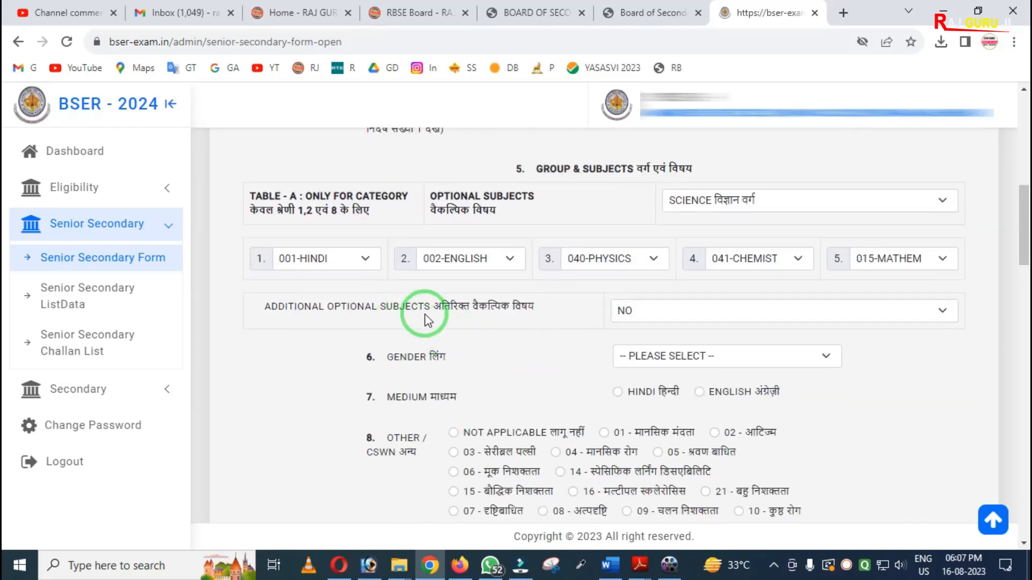
mouse_move(247, 281)
left_mouse_down()
mouse_move(525, 345)
mouse_move(562, 341)
left_mouse_up()
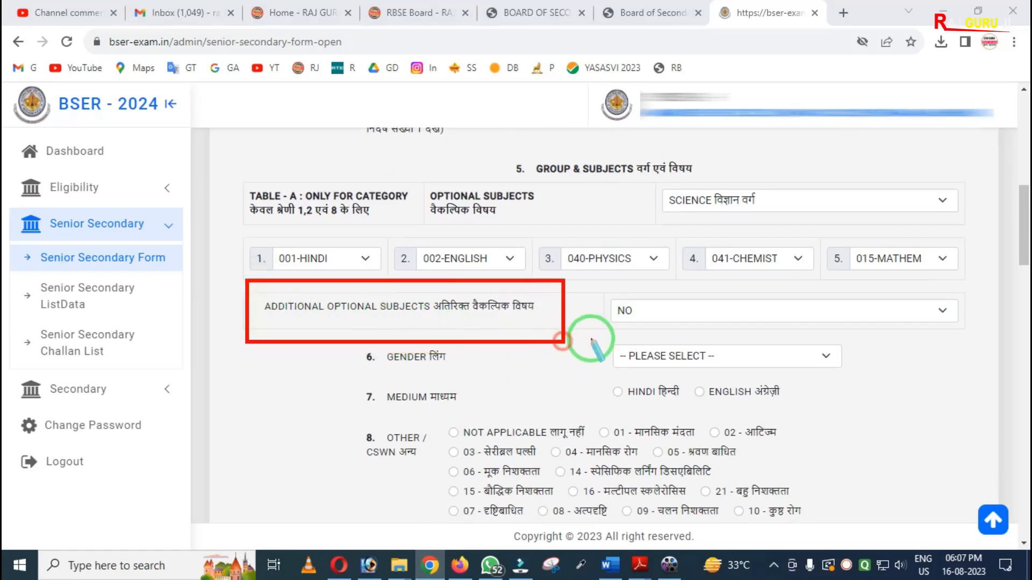
left_click(731, 316)
left_click(640, 344)
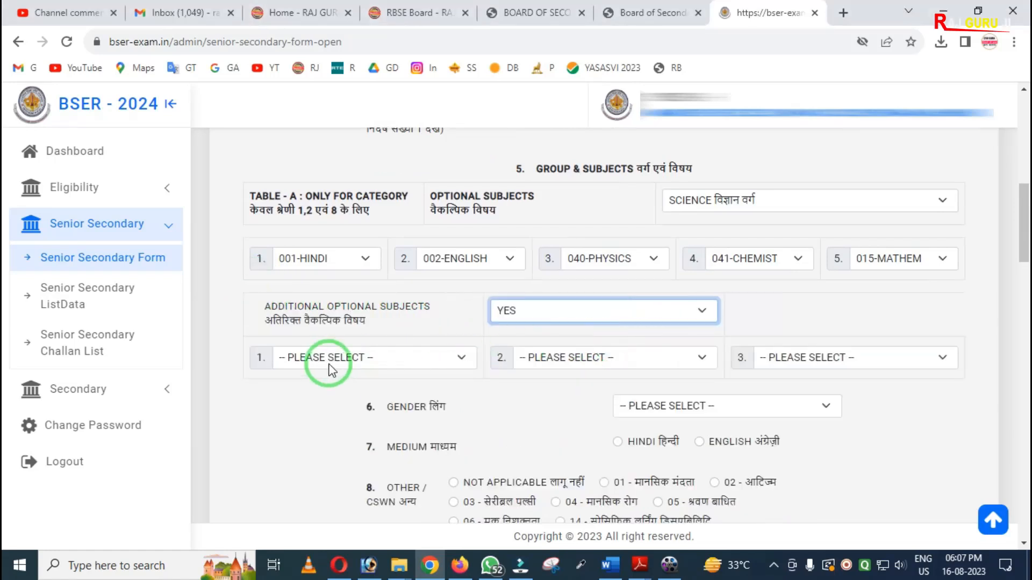
left_click(376, 365)
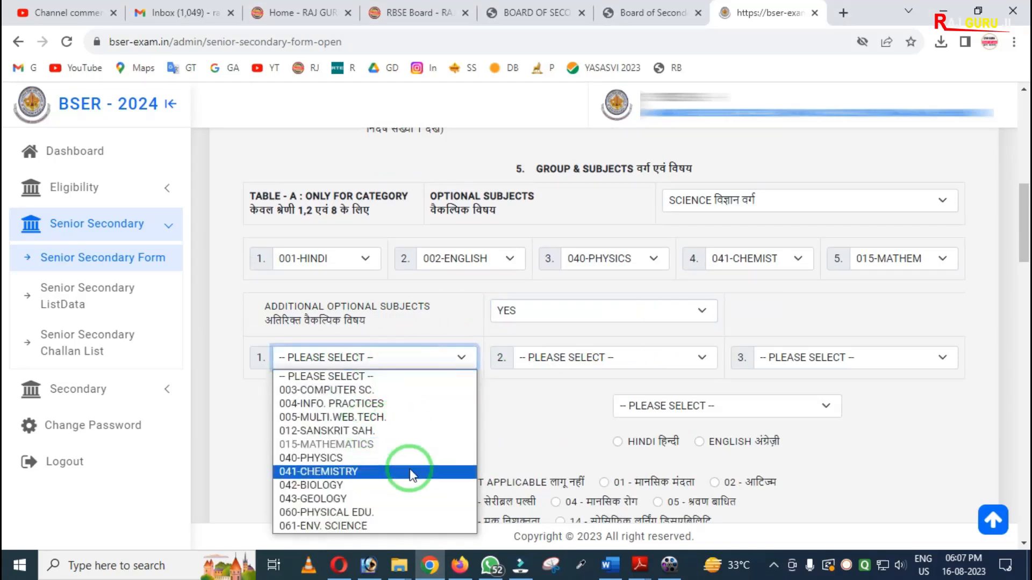
left_click(438, 322)
left_click(569, 314)
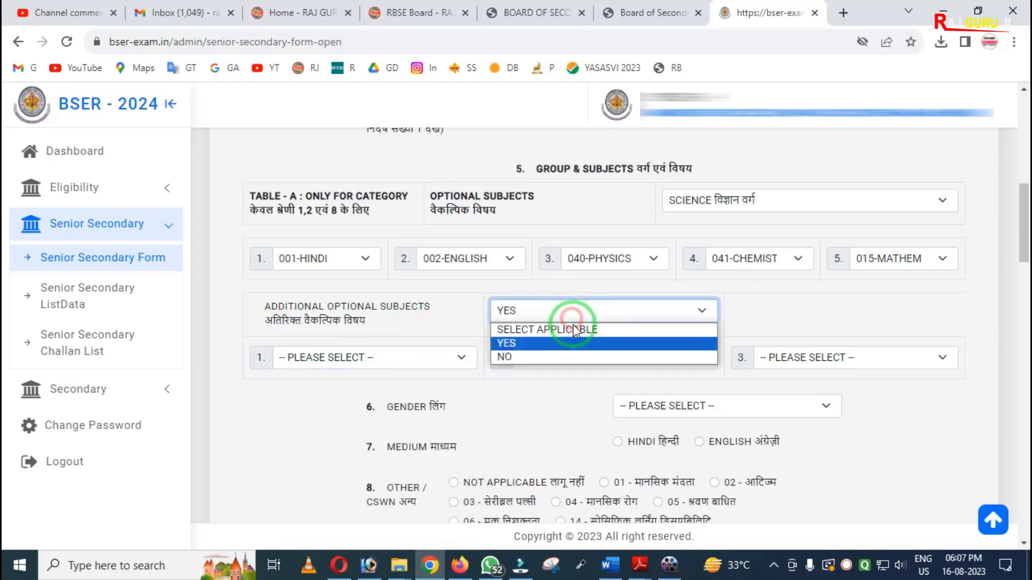
left_click(542, 357)
Set the student's gender to 01-MALE.
scroll(540, 349, "down", 2)
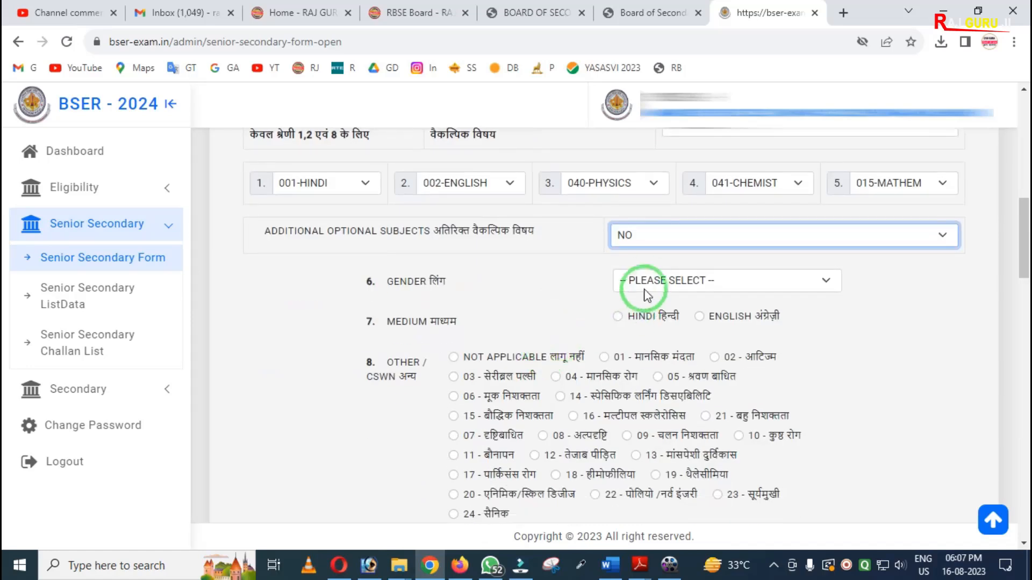
left_click(646, 279)
left_click(640, 312)
Review the form's fields from medium, disability category and caste through the address to the previous academic details.
scroll(618, 295, "down", 1)
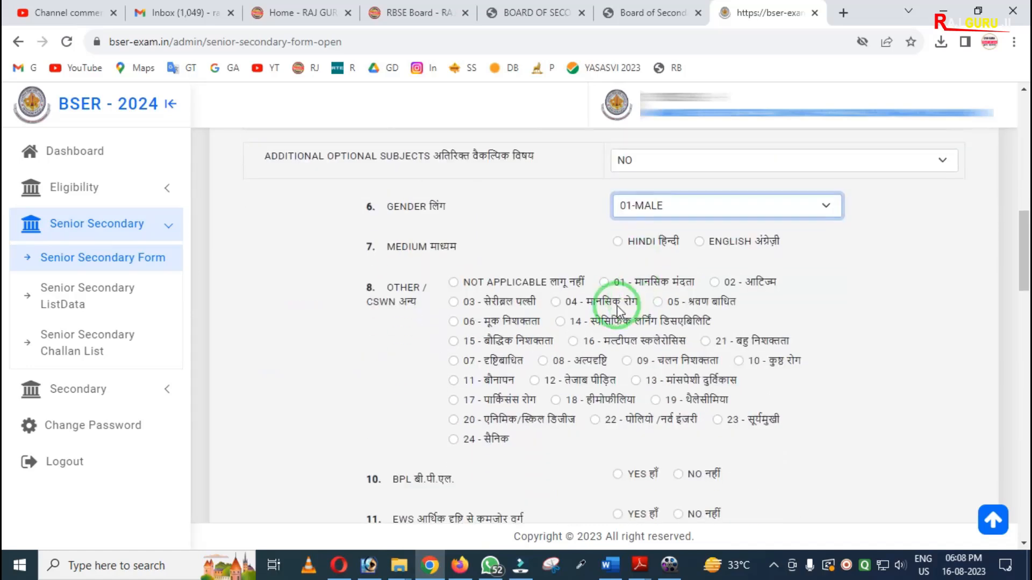
scroll(575, 285, "down", 2)
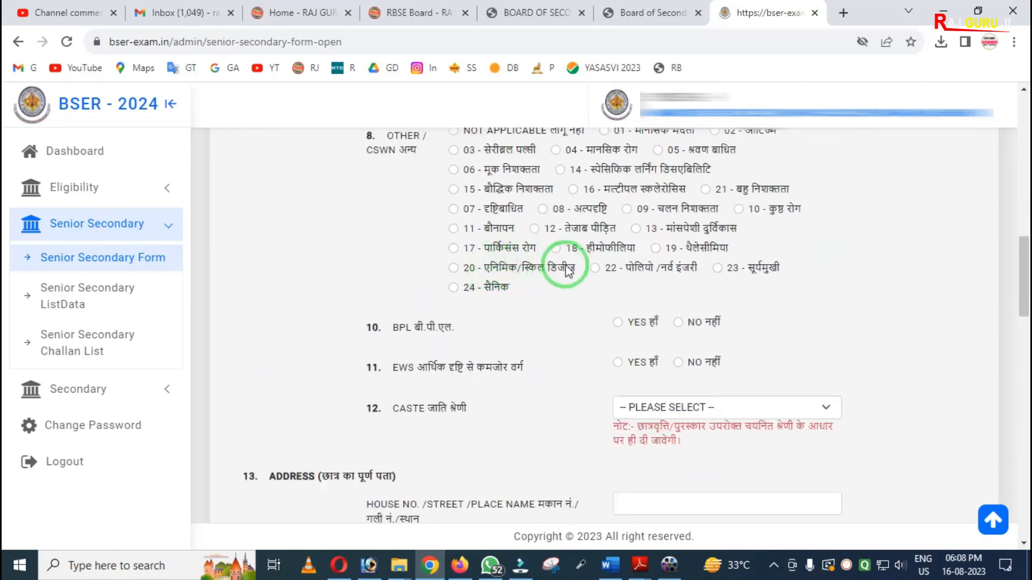
scroll(538, 293, "up", 2)
scroll(510, 323, "down", 2)
scroll(484, 301, "up", 1)
scroll(505, 301, "down", 4)
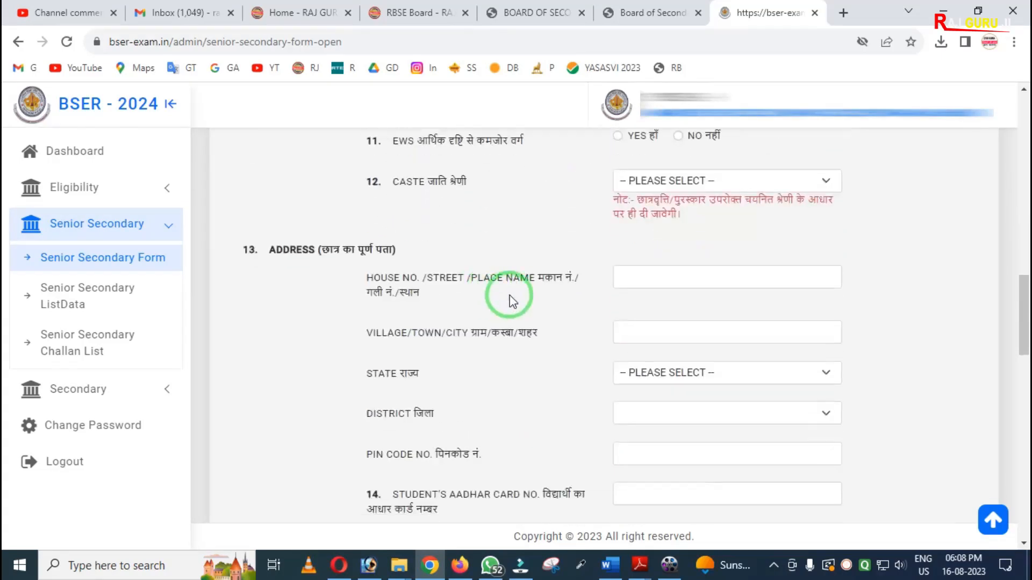
scroll(506, 290, "down", 8)
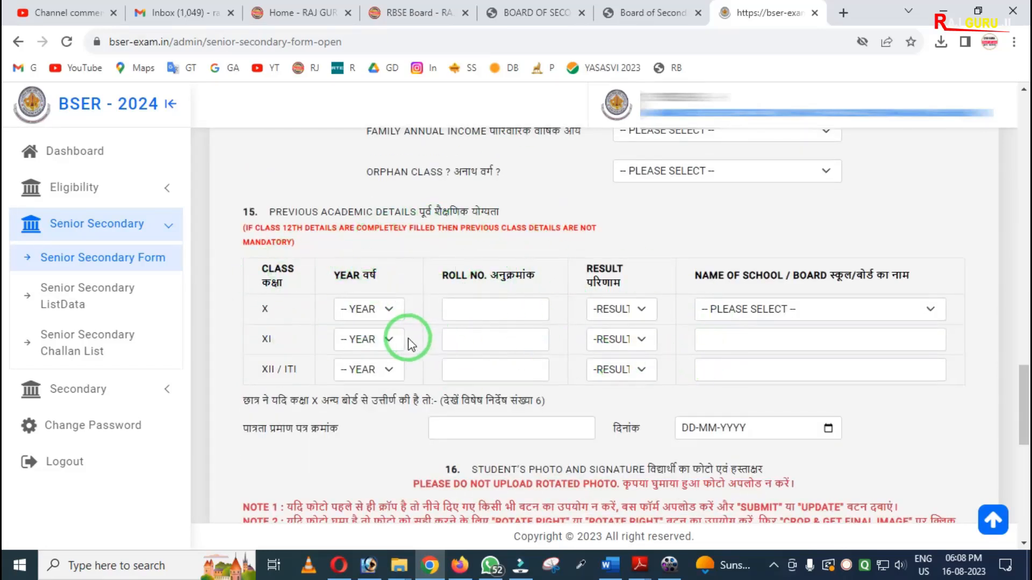
Examine the year, roll number, result and school/board fields for classes X, XI and XII / ITI.
mouse_move(211, 256)
left_mouse_down()
mouse_move(237, 323)
mouse_move(397, 408)
mouse_move(999, 430)
left_mouse_up()
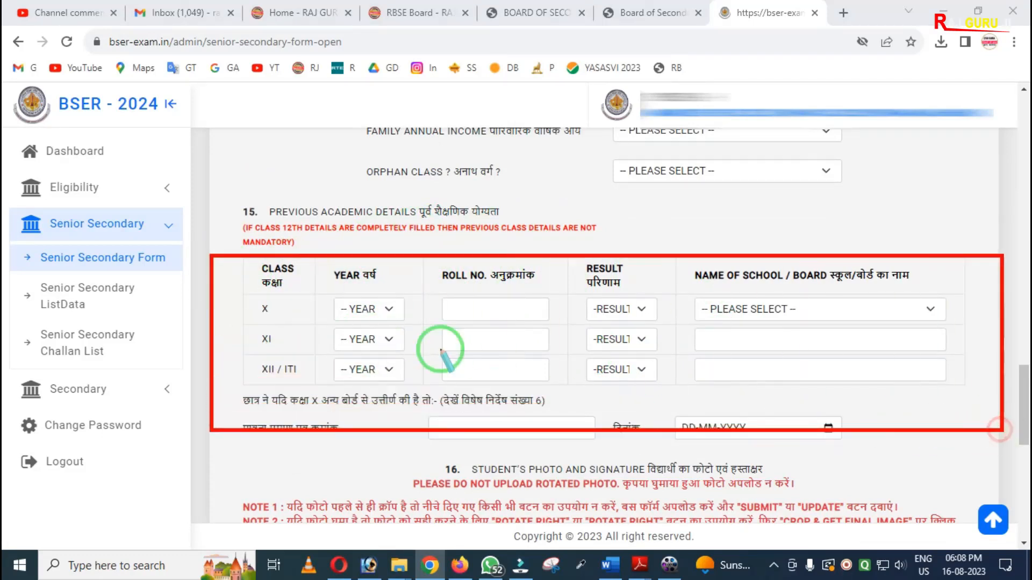
right_click(427, 349)
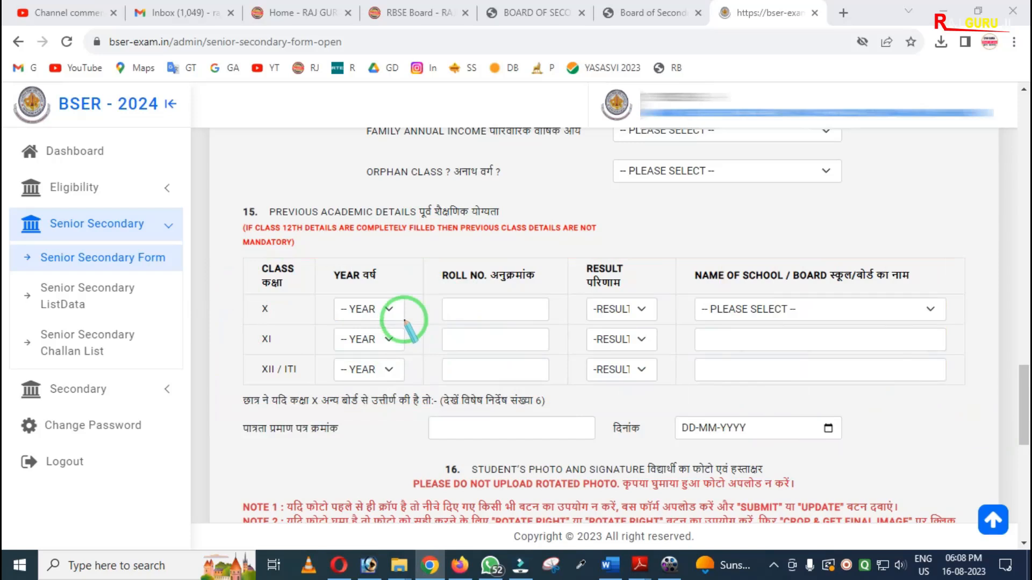
mouse_move(233, 257)
left_mouse_down()
mouse_move(269, 299)
mouse_move(690, 356)
left_mouse_up()
right_click(338, 305)
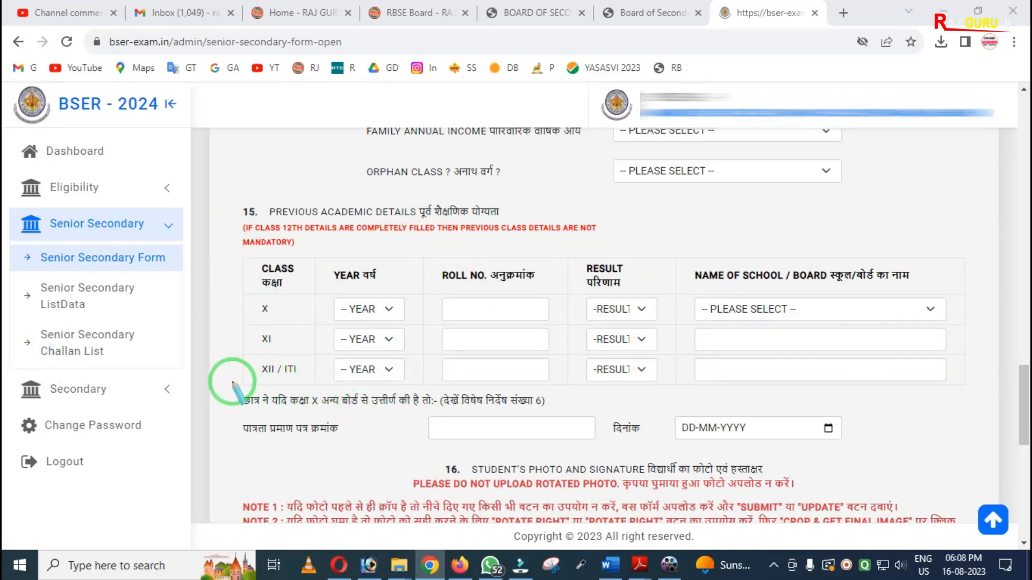
mouse_move(235, 353)
left_mouse_down()
mouse_move(300, 396)
mouse_move(950, 399)
left_mouse_up()
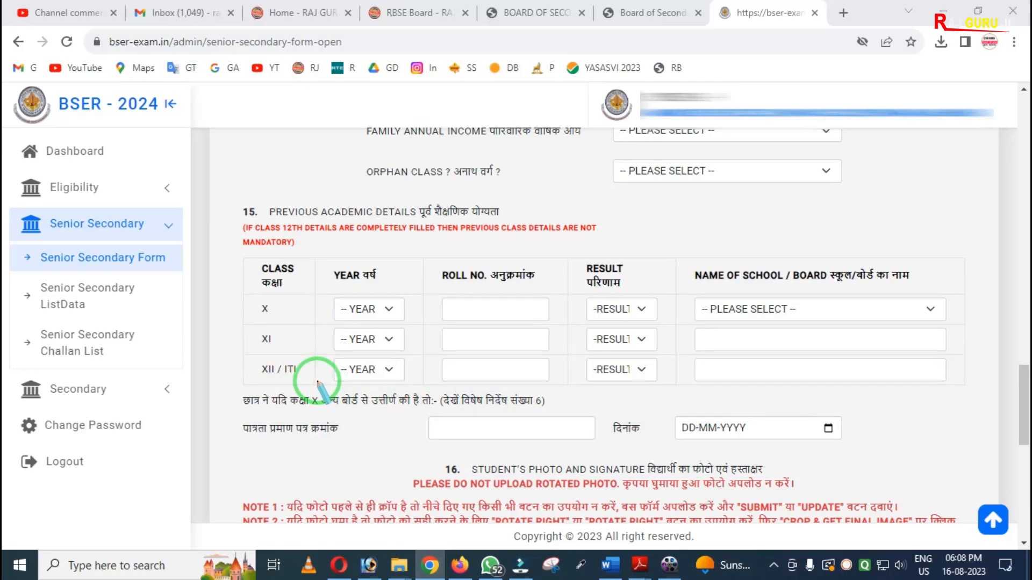
mouse_move(236, 352)
left_mouse_down()
mouse_move(272, 393)
mouse_move(596, 409)
mouse_move(929, 402)
left_mouse_up()
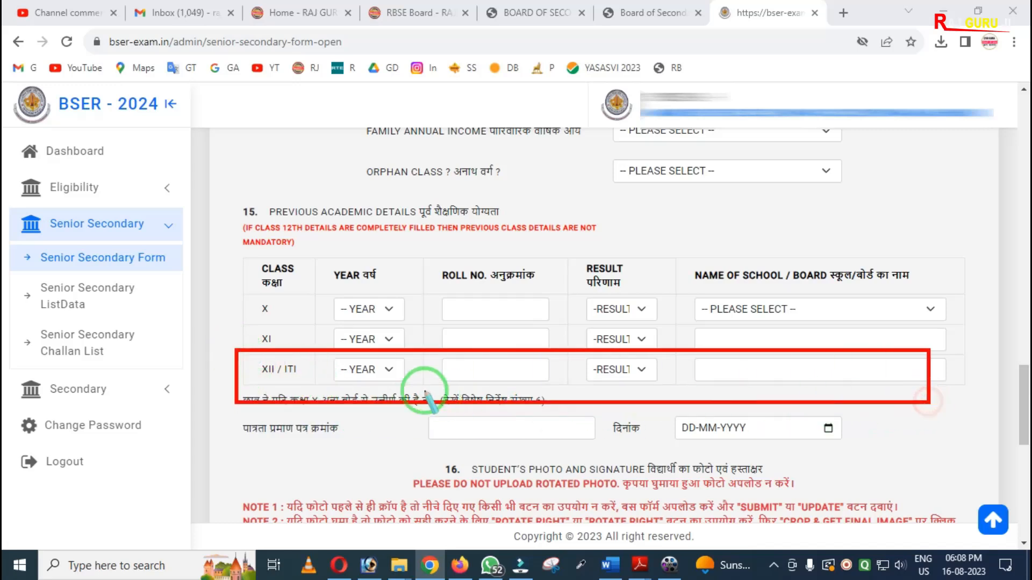
right_click(405, 386)
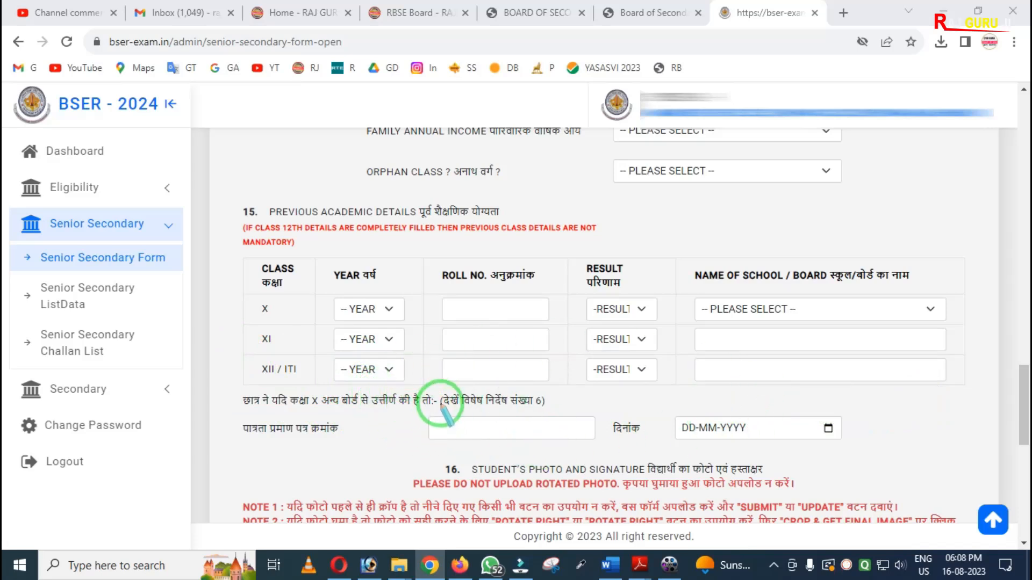
Examine the eligibility certificate number and date fields for students who passed class X from another board.
left_click_drag(240, 293, 304, 323)
mouse_move(225, 403)
left_mouse_down()
mouse_move(300, 462)
mouse_move(632, 456)
left_mouse_up()
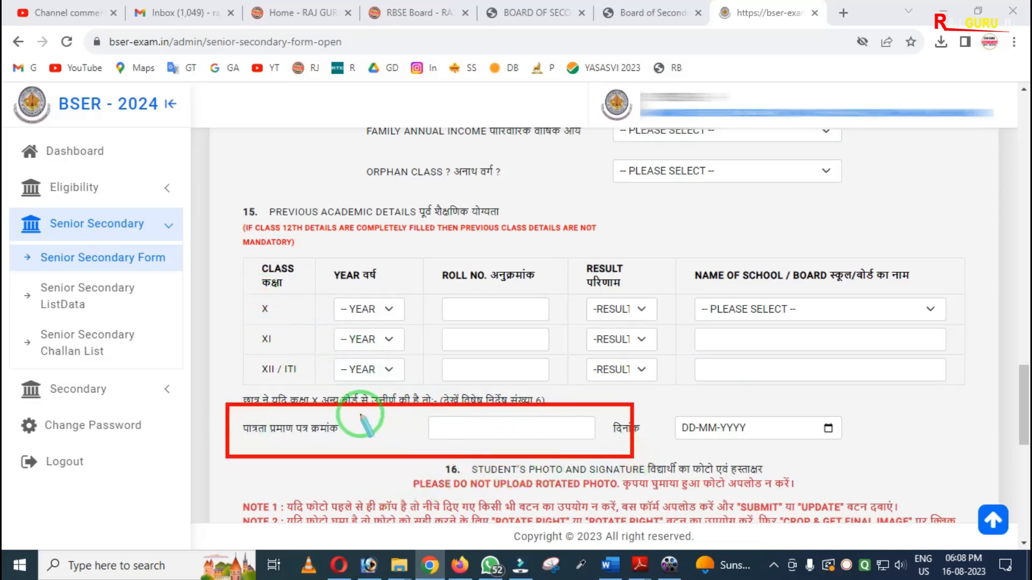
right_click(482, 417)
left_click_drag(400, 414, 610, 438)
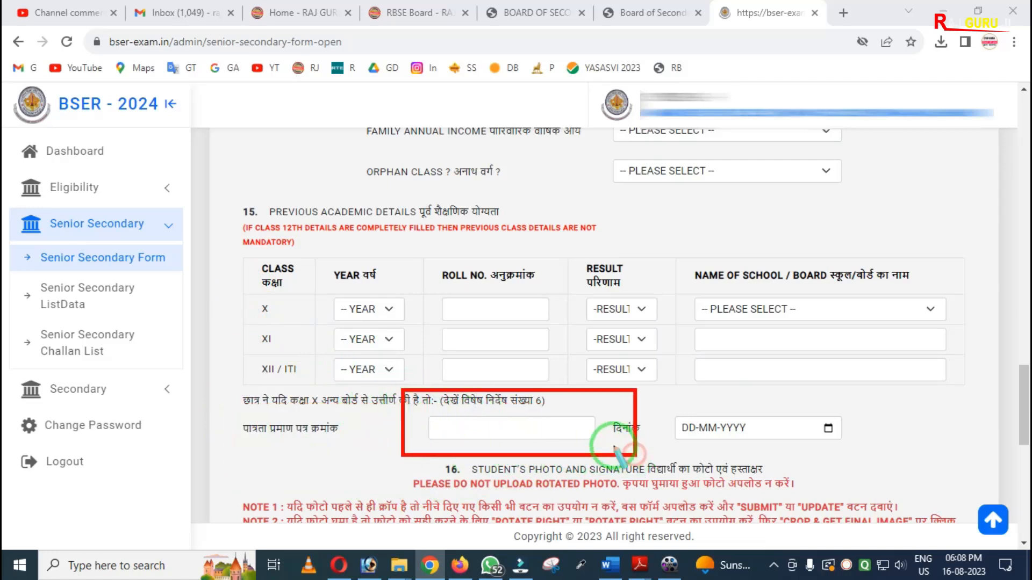
mouse_move(678, 387)
left_mouse_down()
mouse_move(734, 461)
mouse_move(867, 456)
left_mouse_up()
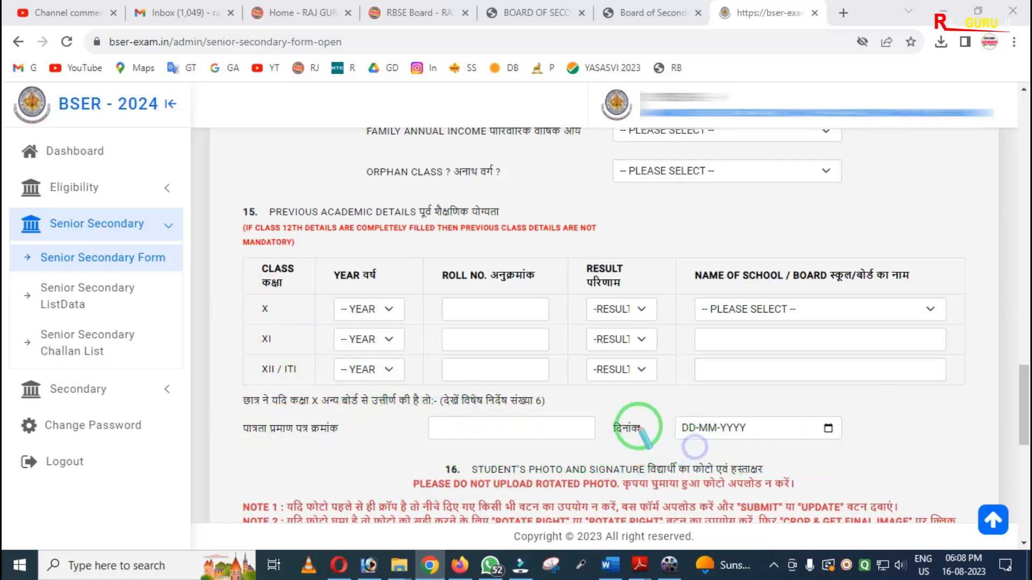
Fill in the class X row with year 2021, the roll number, result PASS and board BOARD OF HR.SEC. EXAM.,CHENNAI, TAMILNADU.
left_click(377, 309)
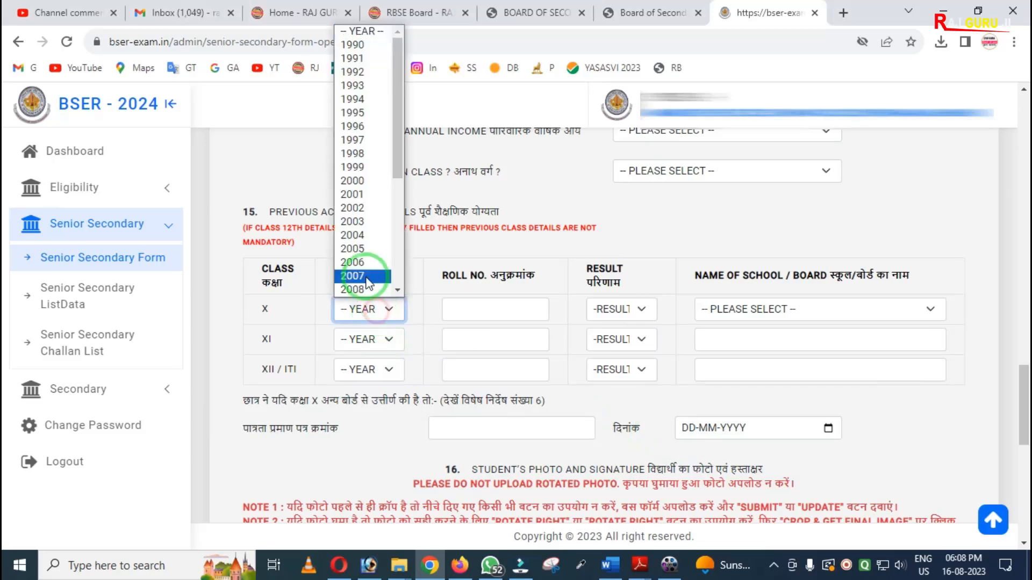
scroll(362, 288, "down", 5)
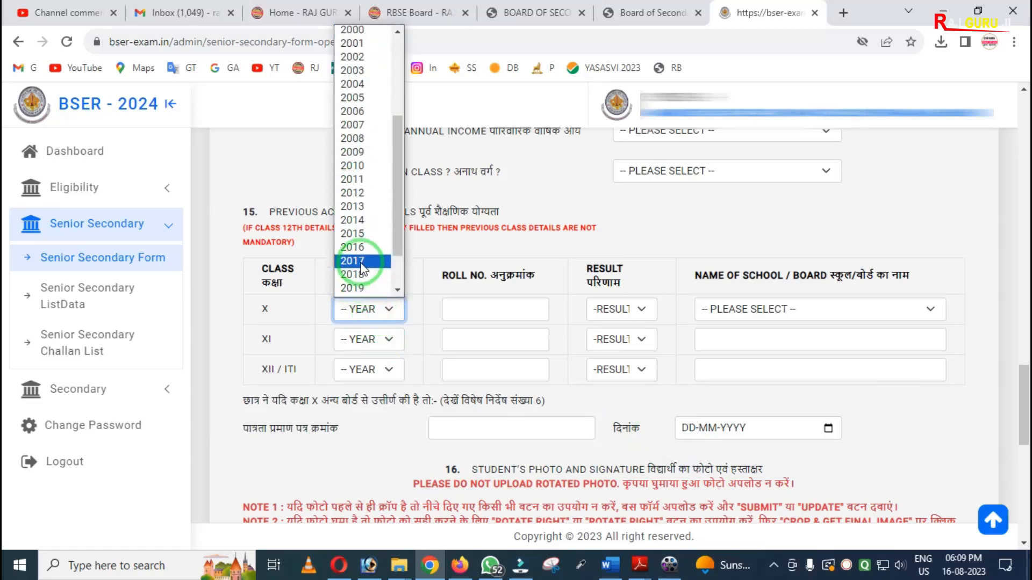
left_click(355, 263)
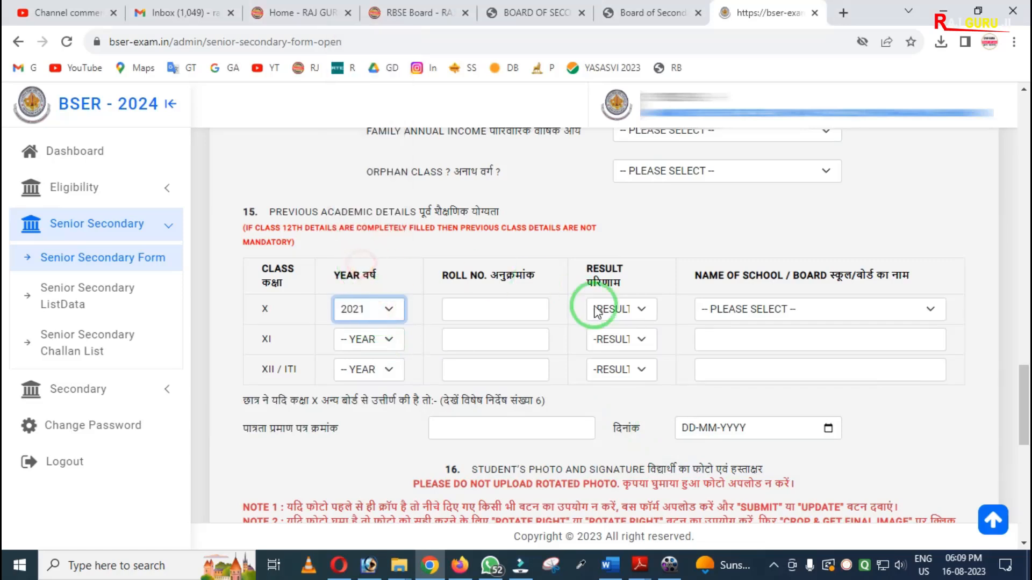
left_click(506, 310)
type("1211")
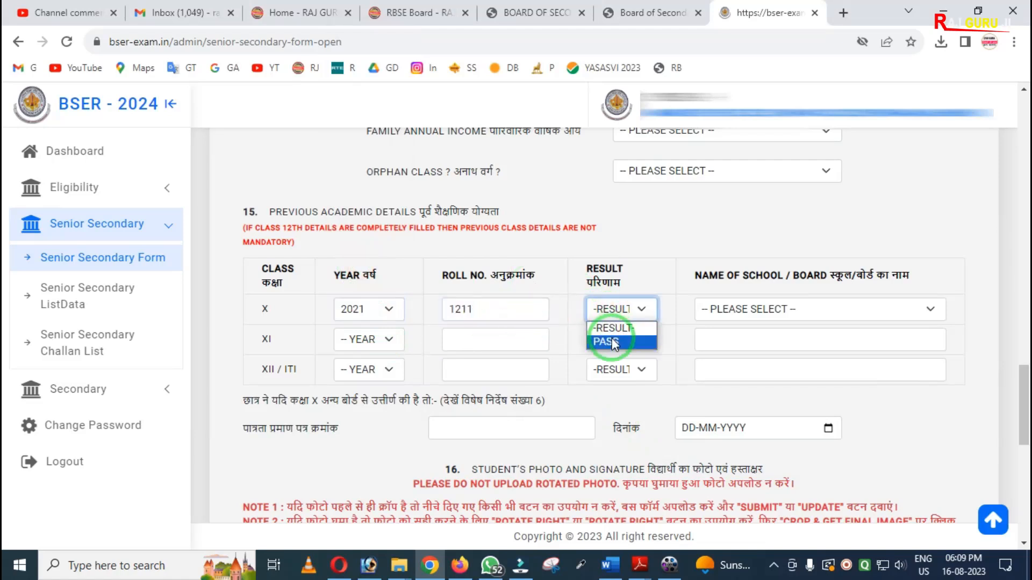
left_click(755, 313)
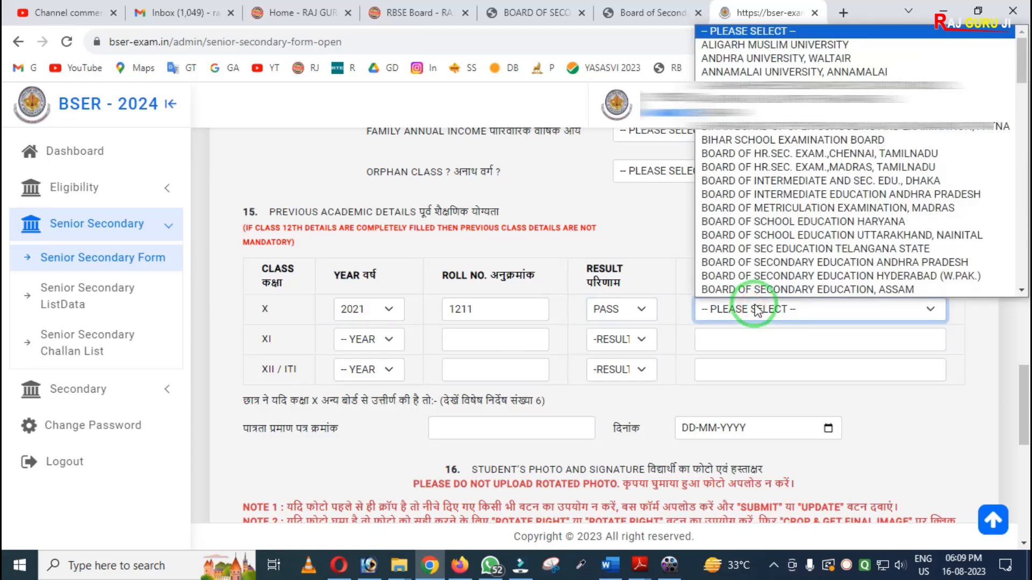
left_click(774, 154)
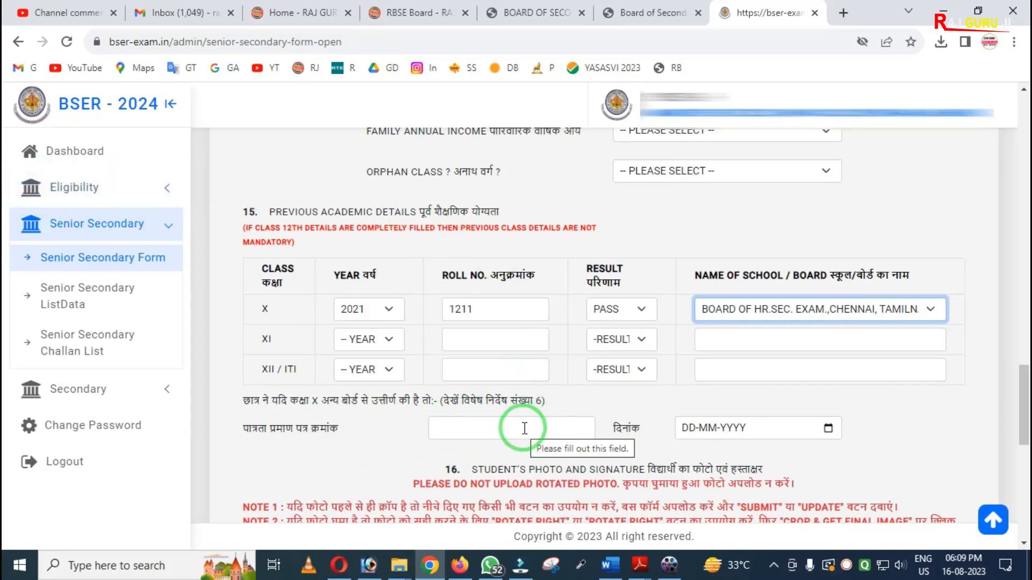
Examine the student's photo and signature upload requirements through to the form's submit option.
scroll(519, 406, "down", 5)
scroll(417, 365, "down", 1)
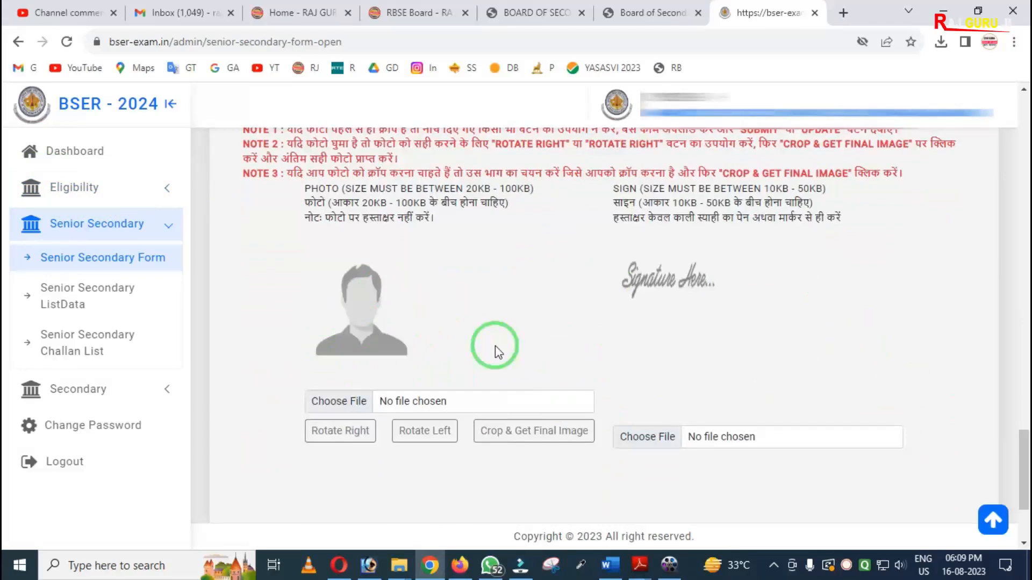
scroll(559, 358, "down", 3)
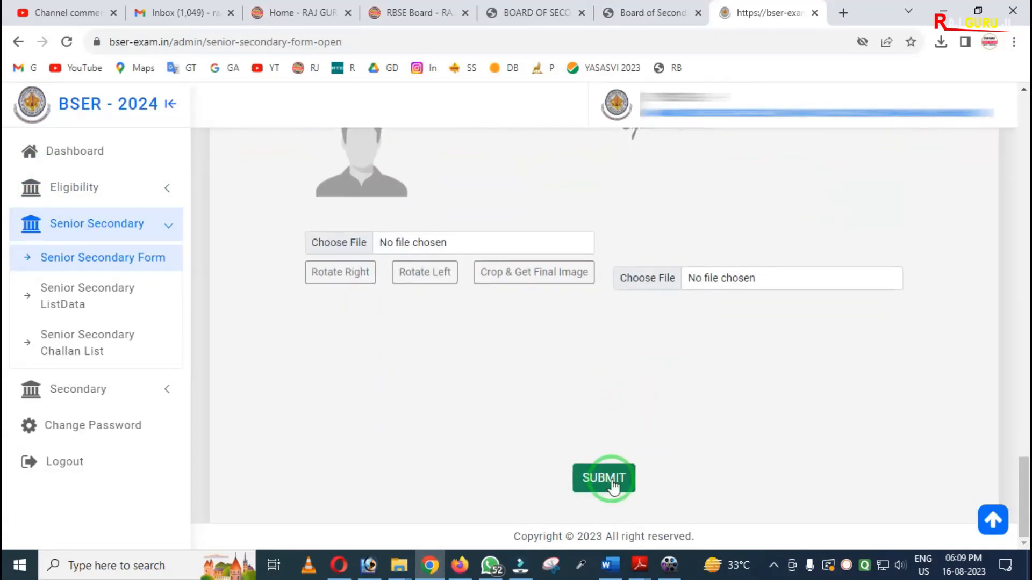
scroll(558, 435, "up", 6)
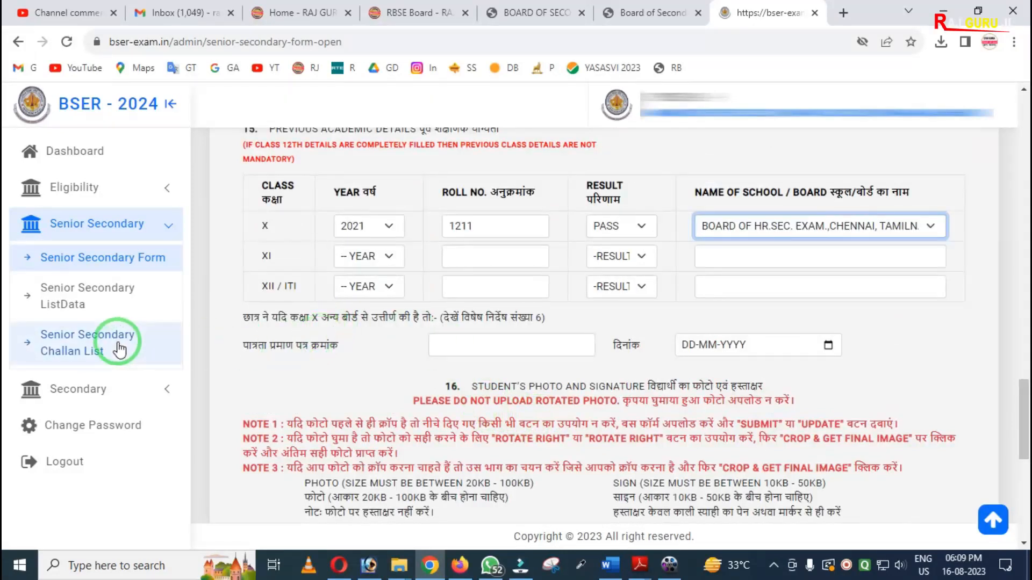
scroll(436, 398, "up", 4)
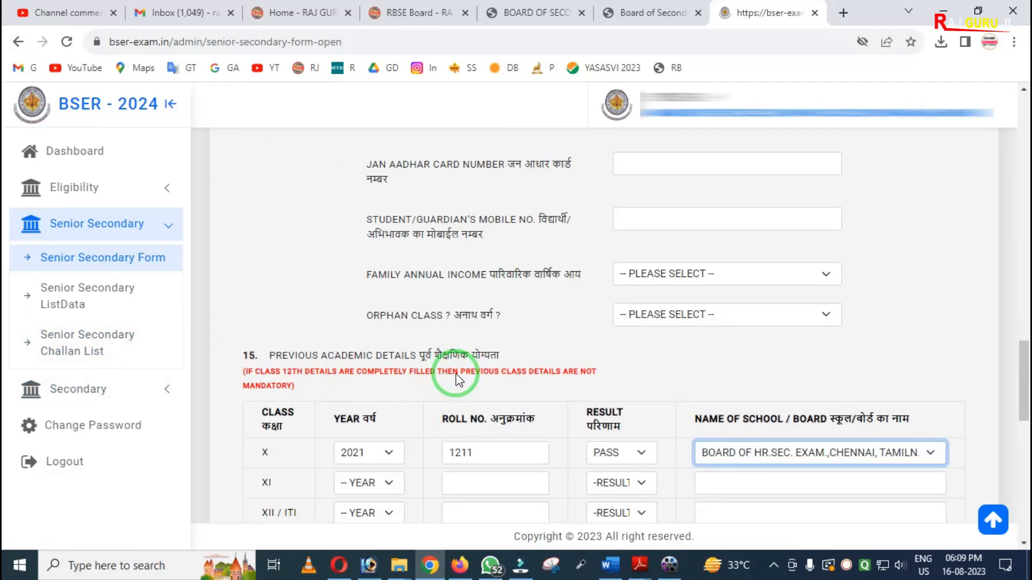
Open the Secondary ListData page for the Secondary examination forms.
left_click(96, 390)
left_click(126, 355)
left_click(129, 324)
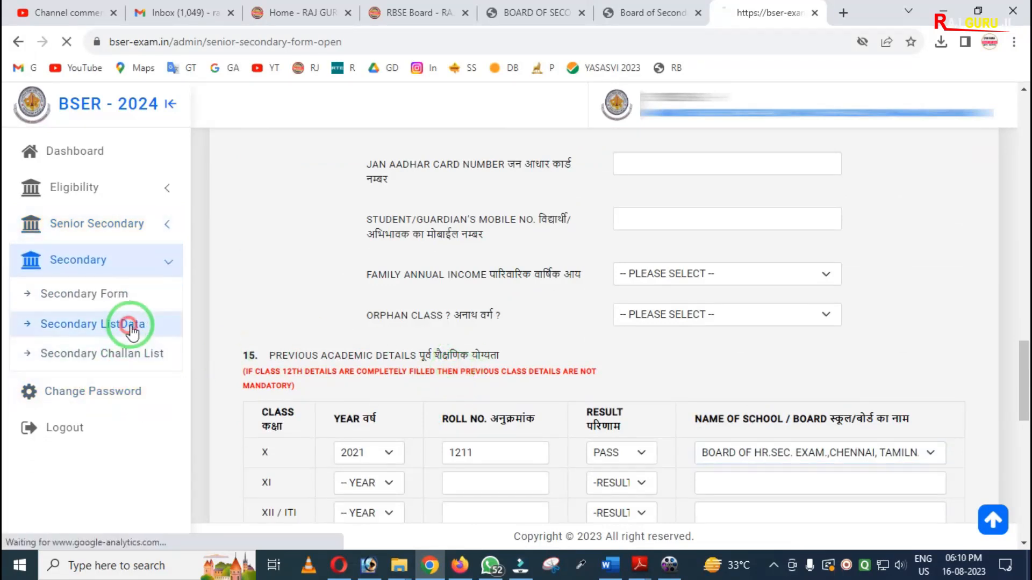